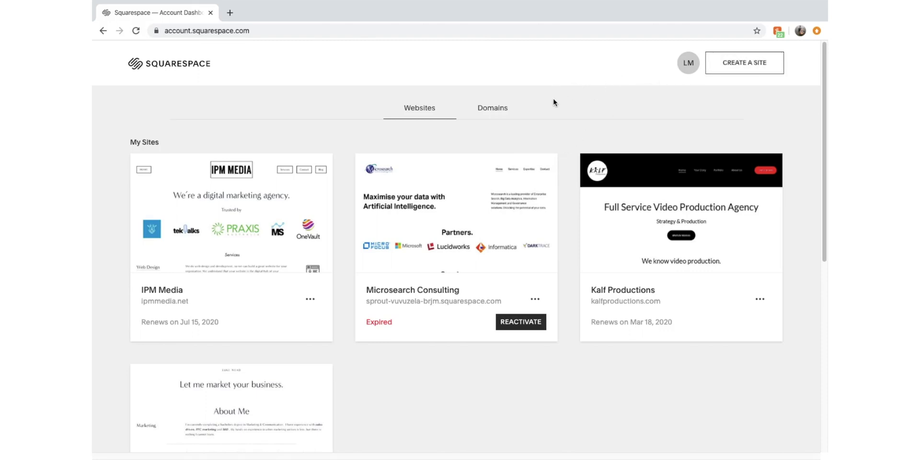
Start creating a new site and scroll down to the Popular Designs template grid
left_click(759, 66)
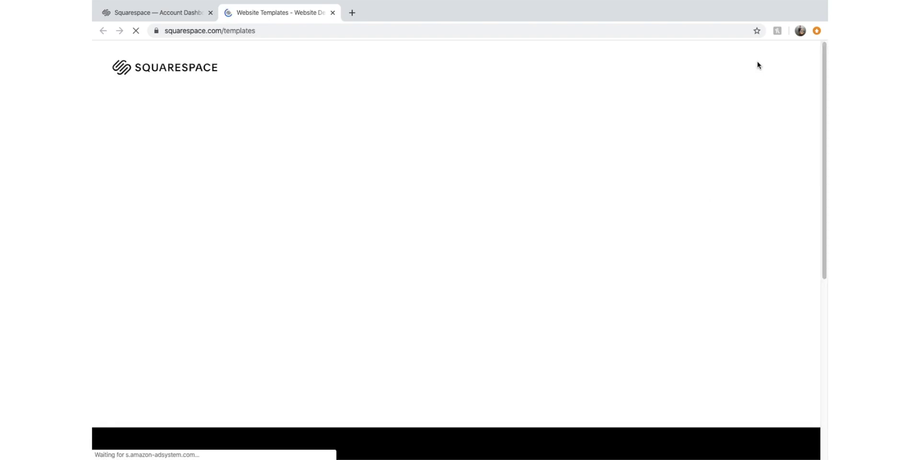
scroll(604, 206, "down", 2)
scroll(542, 294, "down", 3)
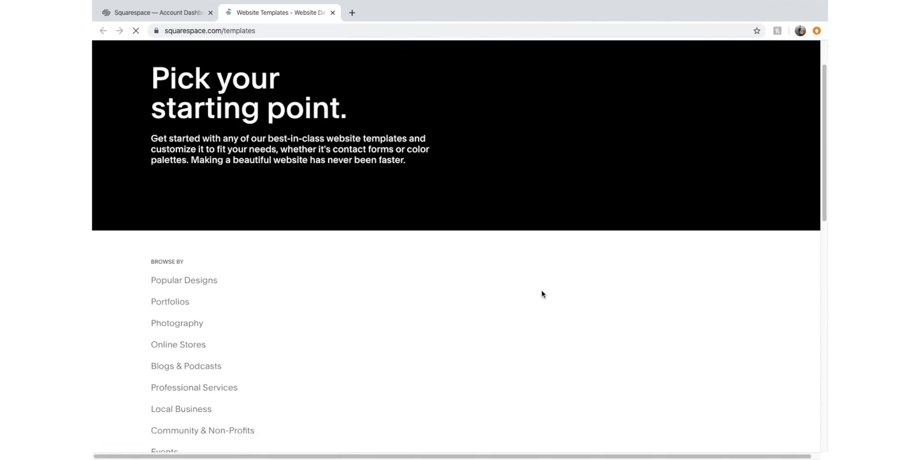
scroll(446, 375, "down", 3)
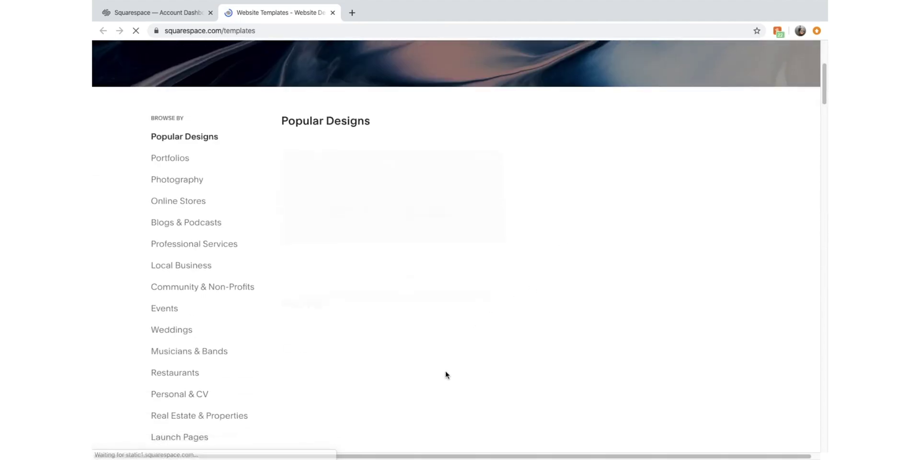
scroll(362, 320, "down", 1)
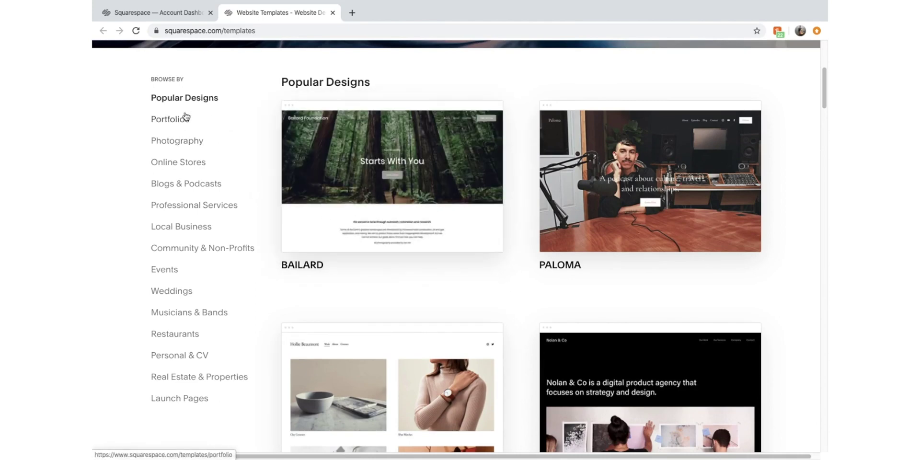
Filter templates to Online Stores and browse through Hester, Ventura, Tresoire and Almar
left_click(189, 163)
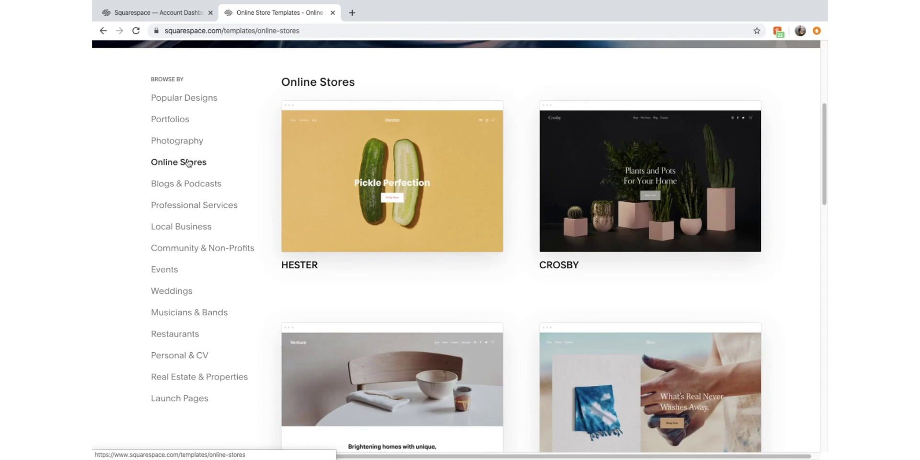
scroll(422, 259, "down", 4)
mouse_move(436, 242)
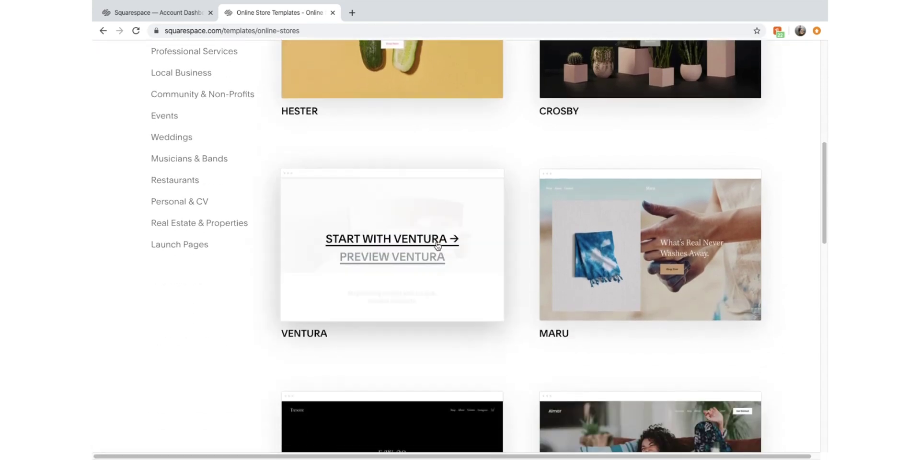
scroll(557, 303, "down", 5)
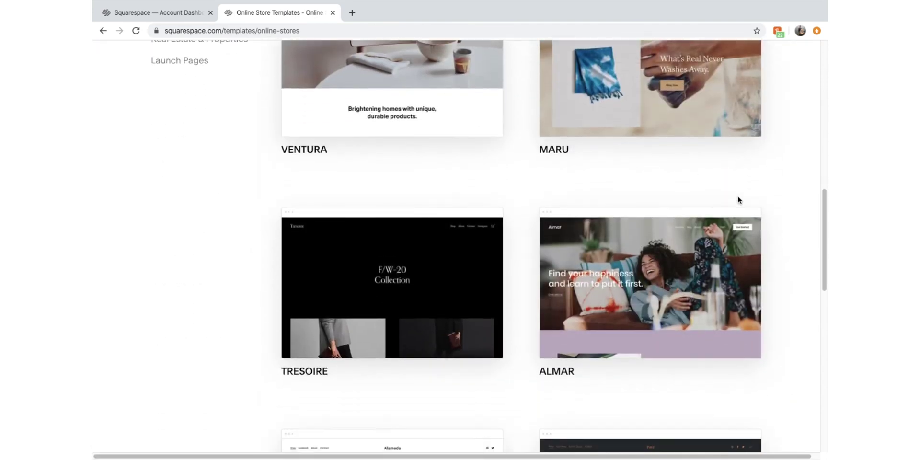
scroll(757, 168, "up", 3)
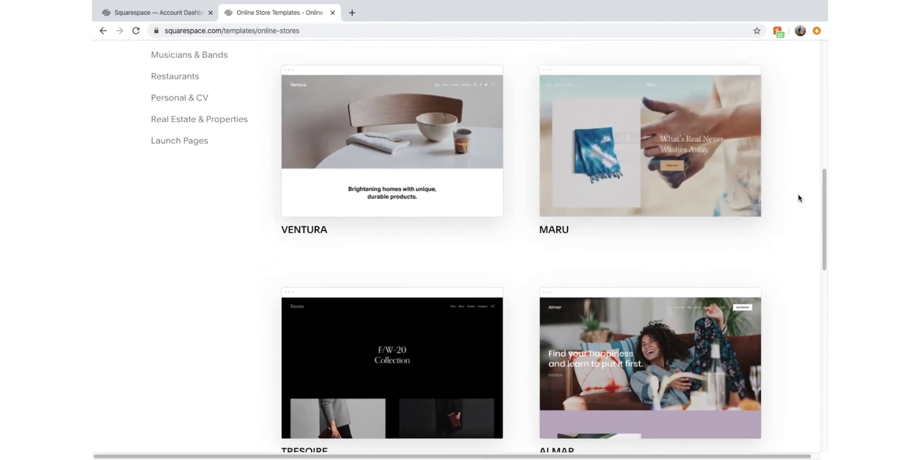
scroll(798, 197, "down", 8)
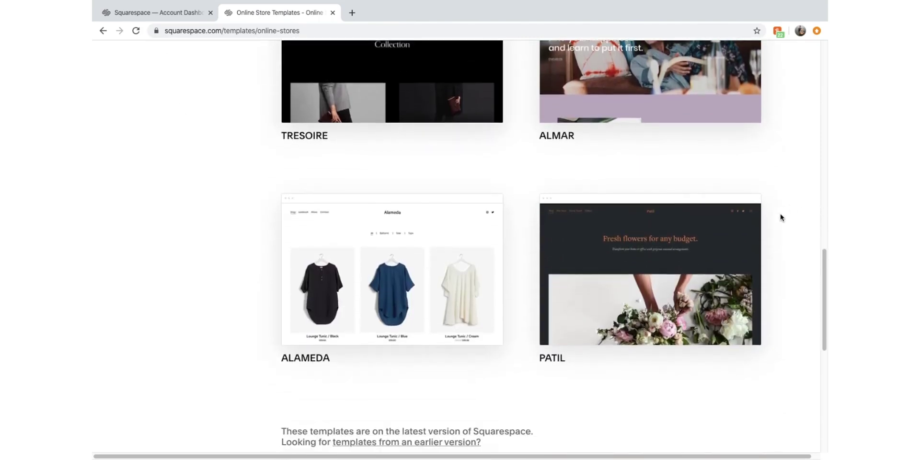
scroll(781, 217, "up", 4)
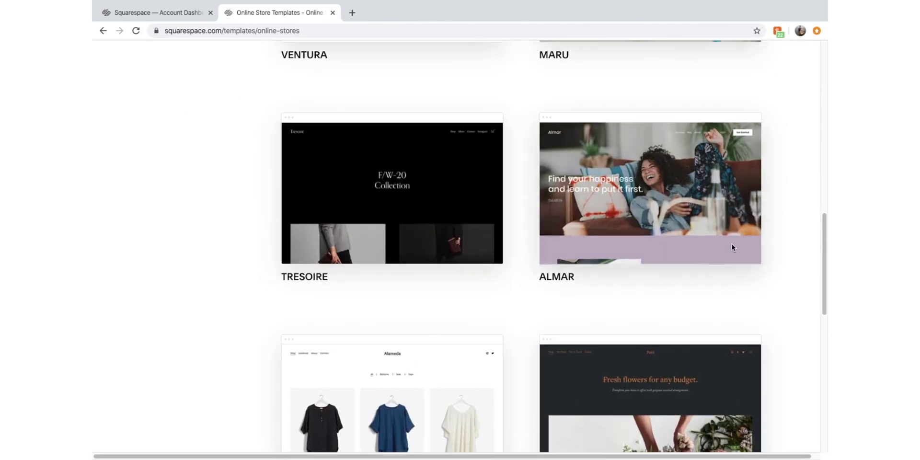
scroll(748, 239, "up", 4)
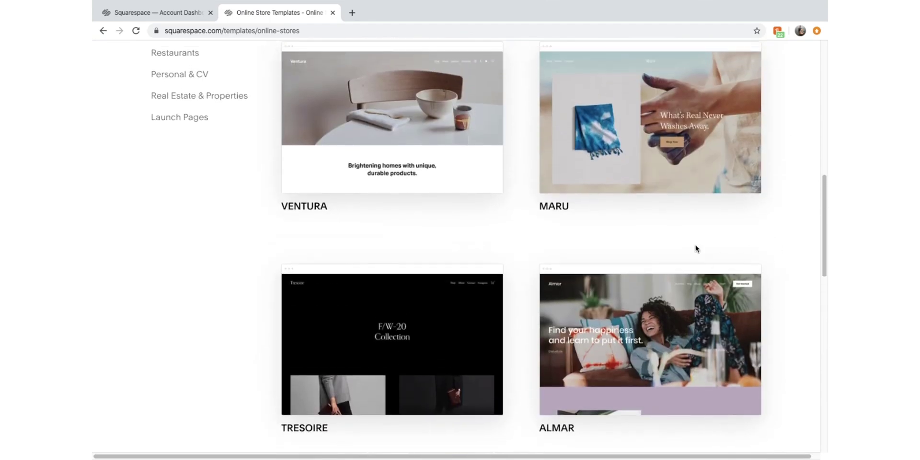
scroll(676, 261, "up", 7)
scroll(642, 240, "down", 7)
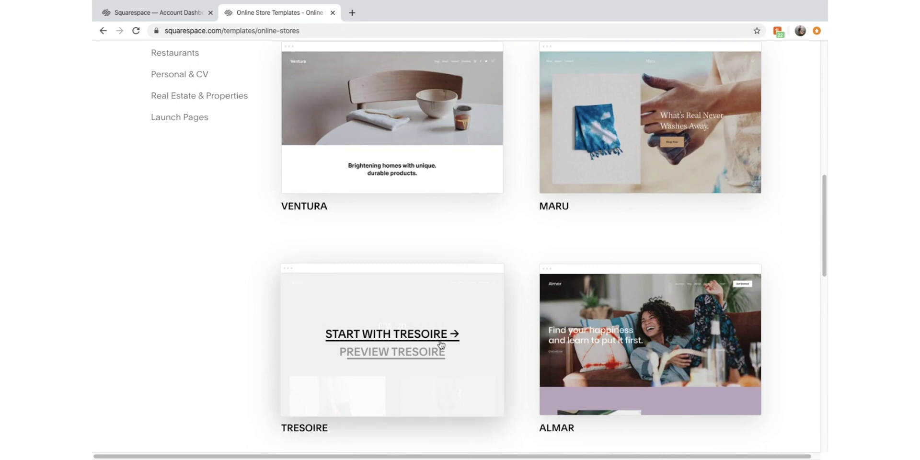
Create a new site from the Tresoire template and select its web address
left_click(441, 342)
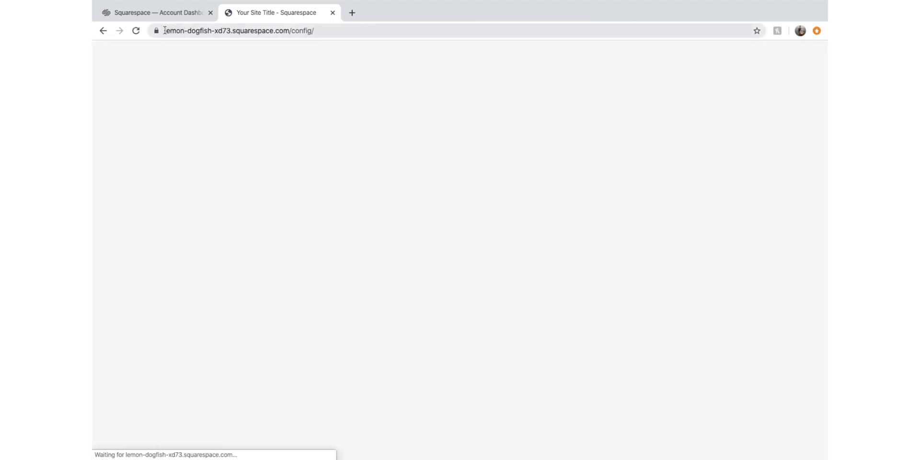
left_click_drag(166, 31, 316, 32)
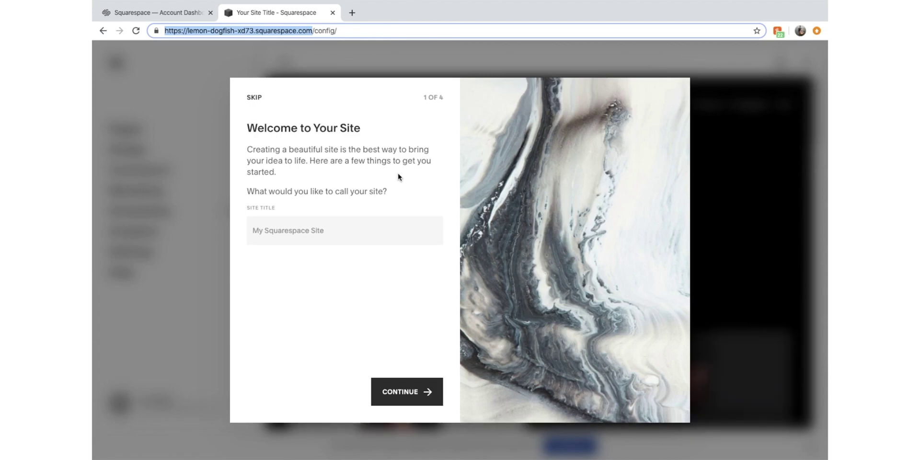
Skip the Welcome to Your Site setup and scroll through the Lookbook preview
left_click(252, 97)
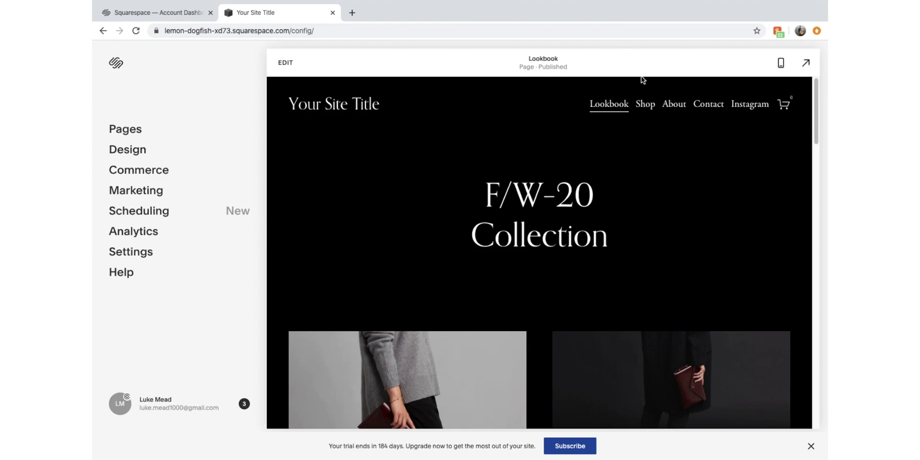
scroll(537, 245, "down", 3)
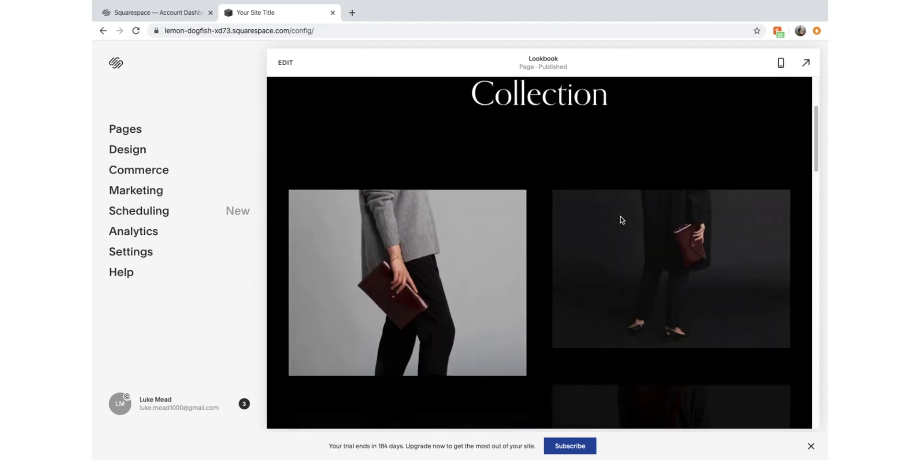
scroll(621, 216, "down", 5)
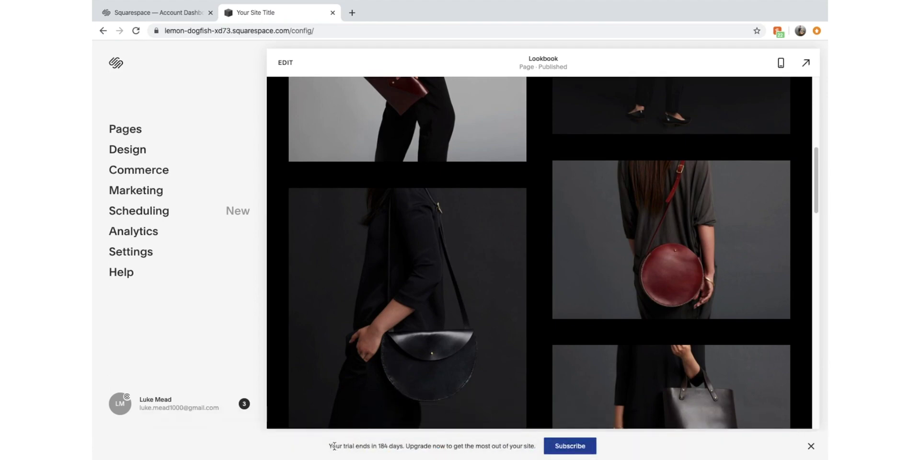
Dismiss the trial reminder banner and return to the top of the preview
left_click_drag(330, 448, 404, 449)
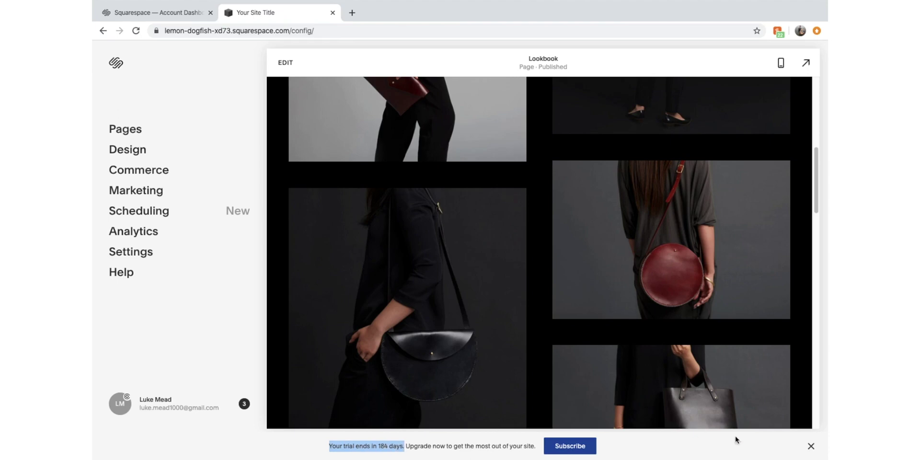
left_click(811, 446)
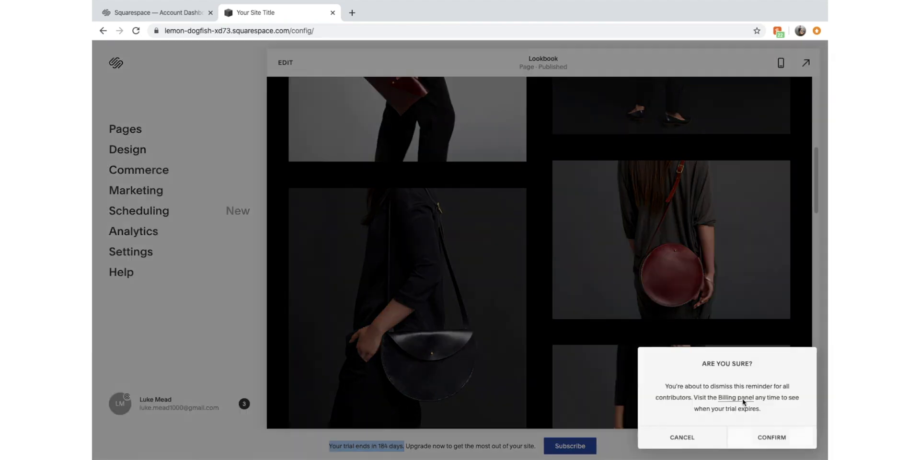
left_click(770, 438)
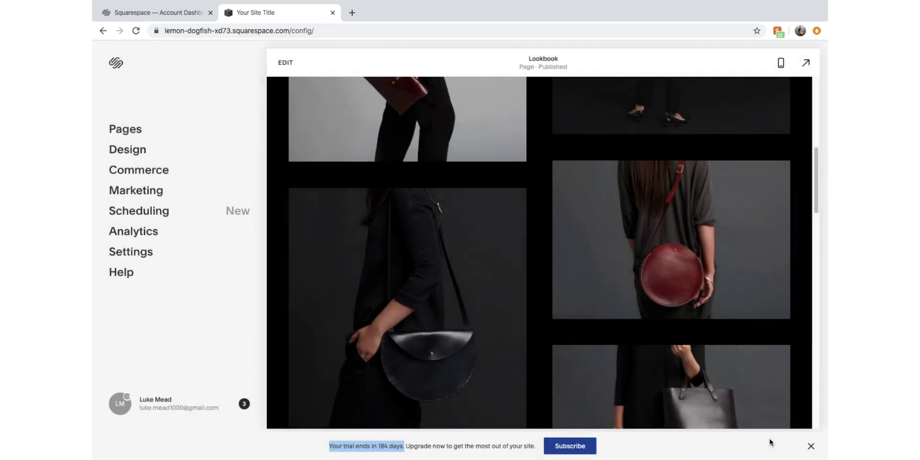
scroll(517, 318, "up", 5)
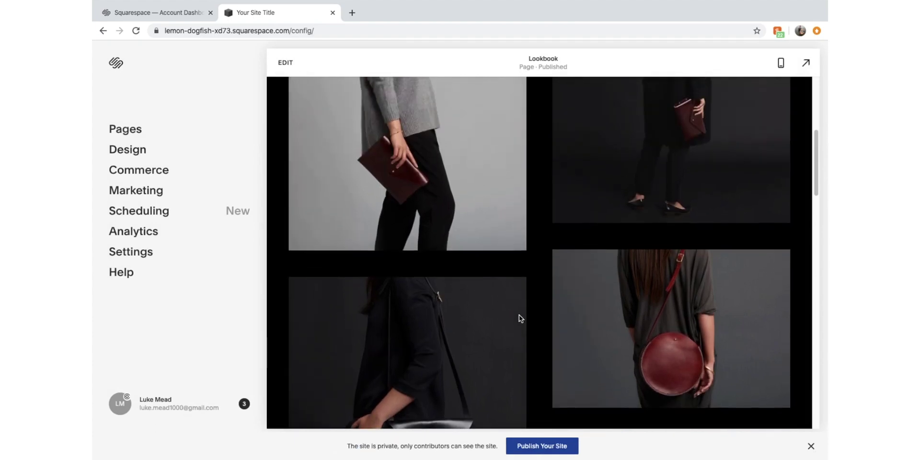
scroll(408, 300, "up", 3)
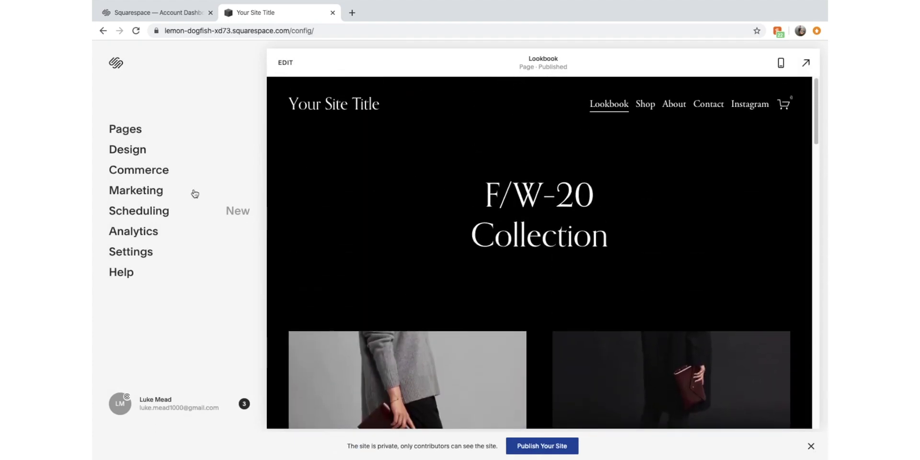
Delete the Shop, About, Contact and Instagram demo pages, keeping the undeletable Lookbook homepage
left_click(139, 141)
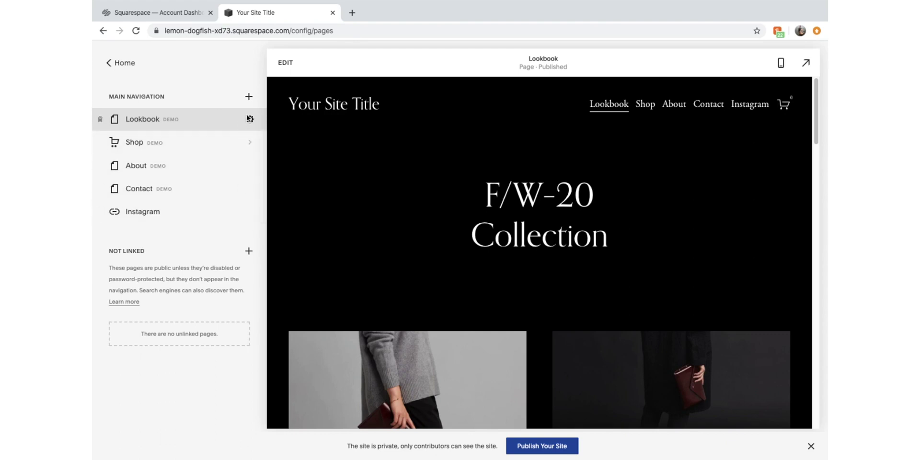
left_click(102, 119)
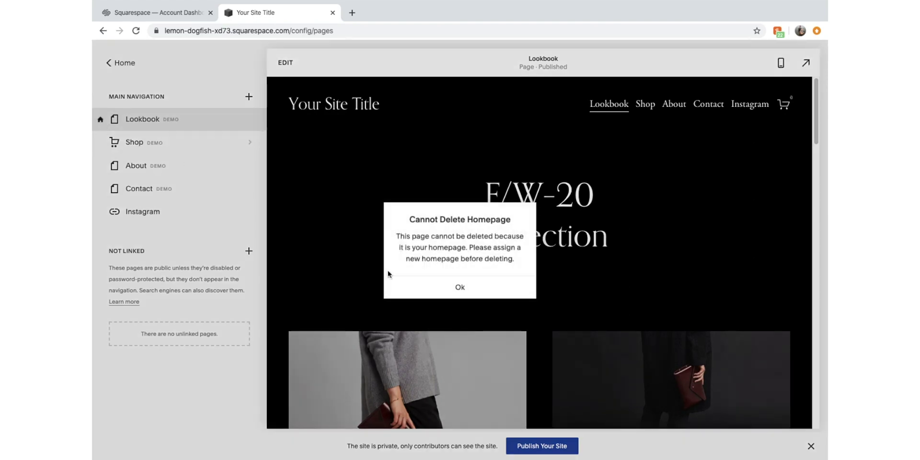
left_click(421, 290)
left_click(102, 141)
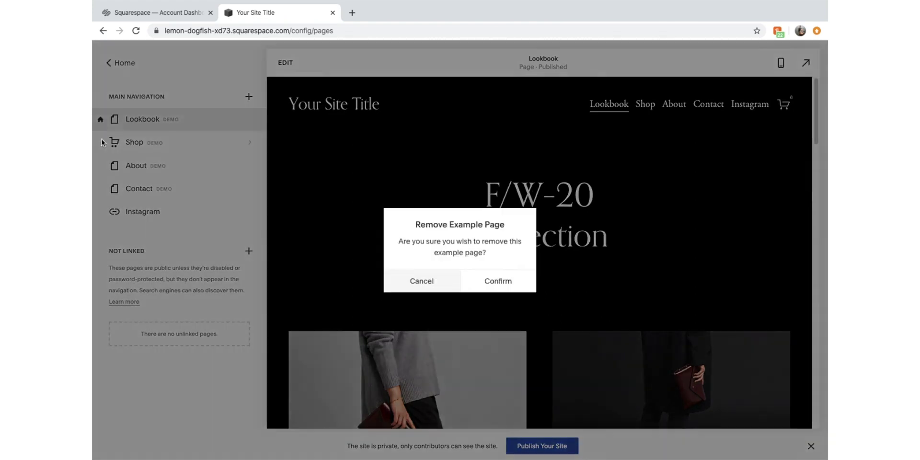
left_click(480, 290)
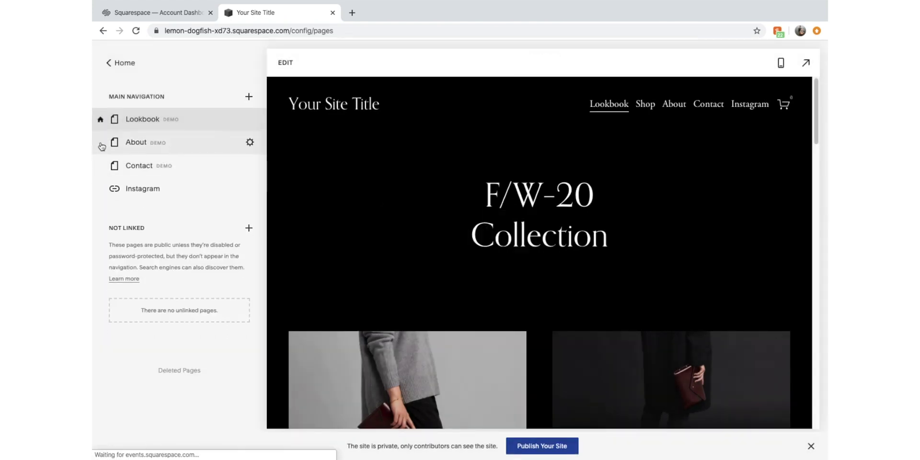
left_click(106, 143)
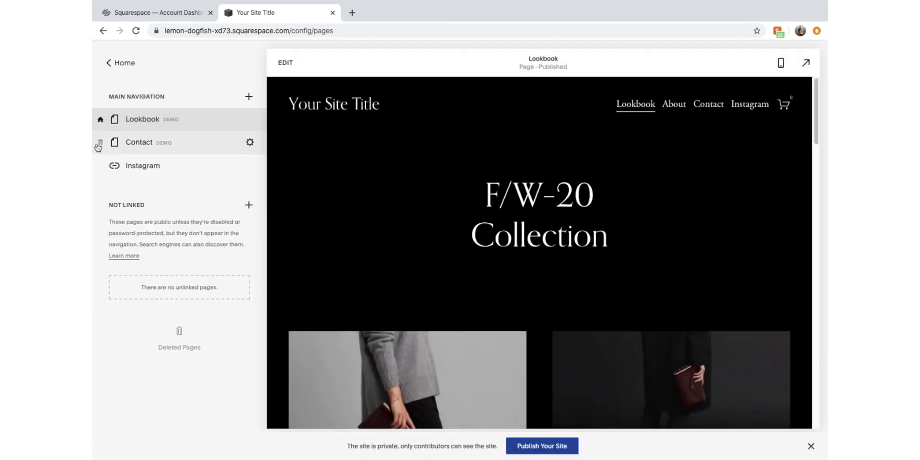
left_click(102, 142)
left_click(497, 281)
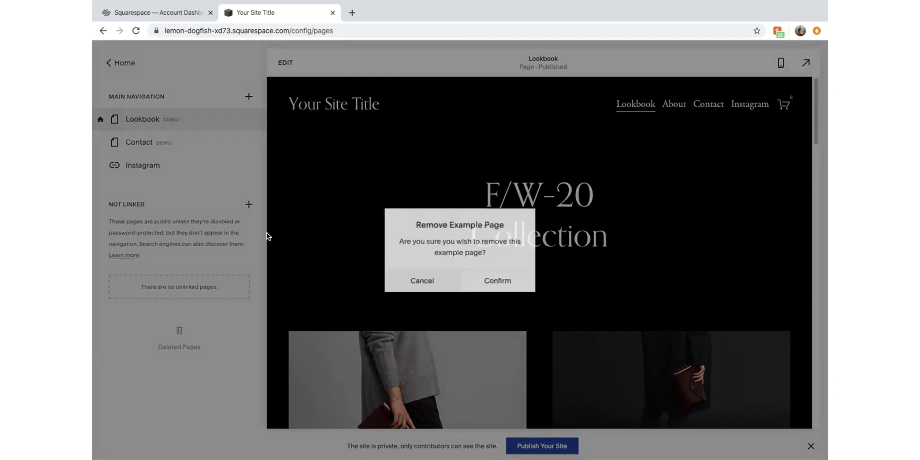
left_click(102, 141)
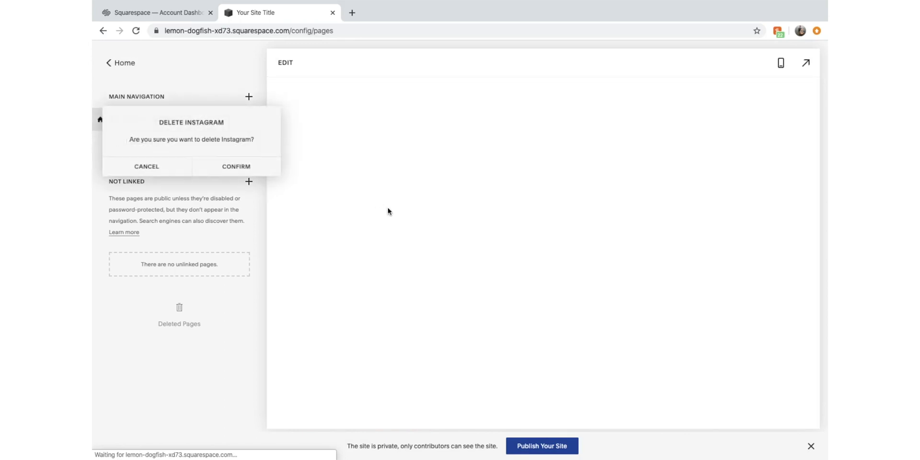
left_click(247, 166)
Add a blank page named Home above Lookbook in the main navigation
left_click(248, 95)
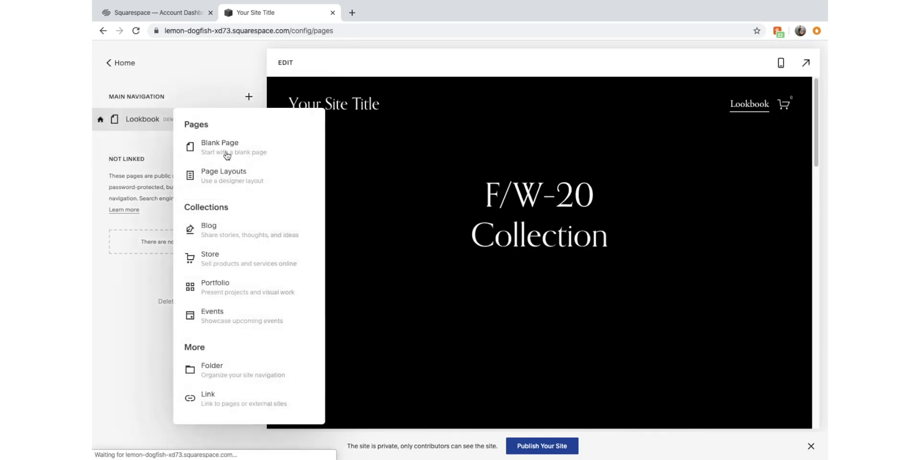
key("Escape")
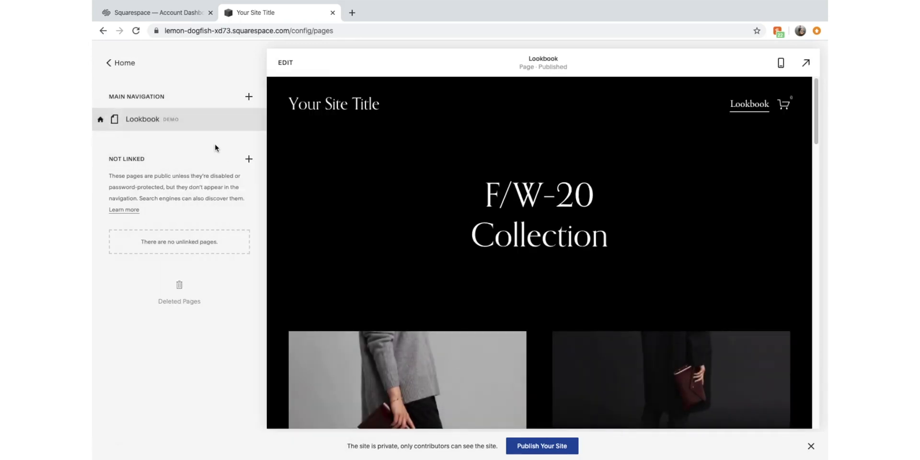
type("Home")
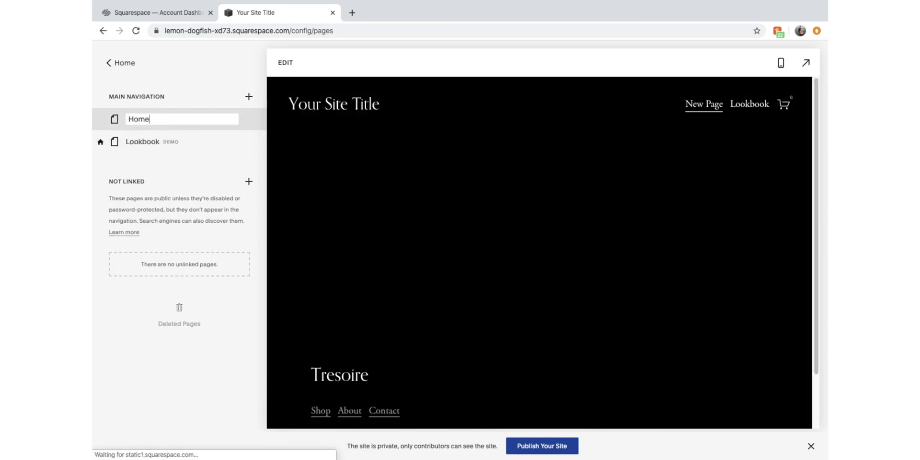
key("Return")
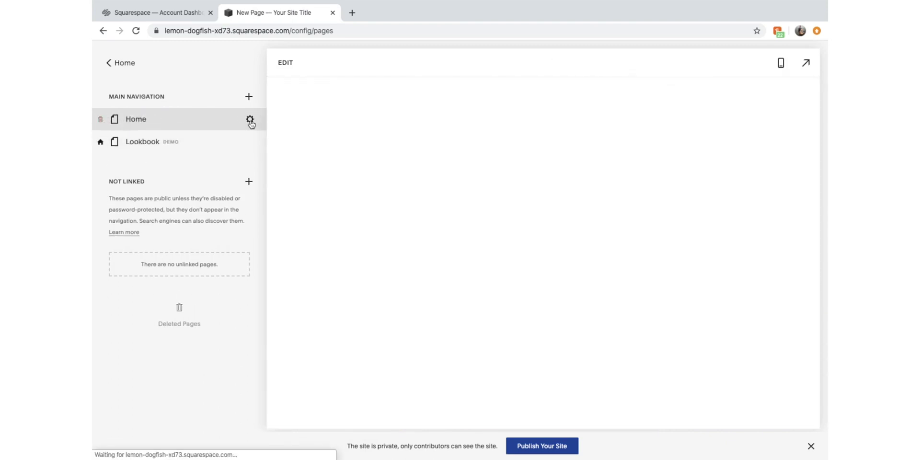
left_click(250, 120)
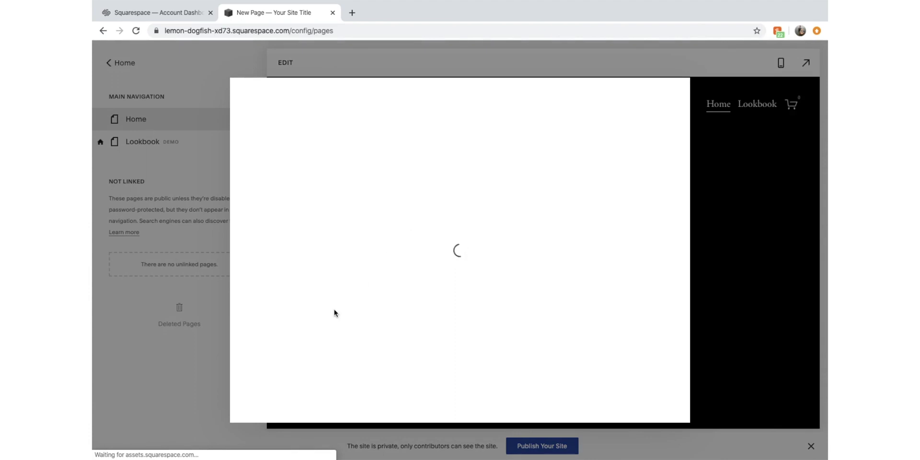
Set the Home page as the site's homepage in place of Lookbook
scroll(443, 288, "down", 5)
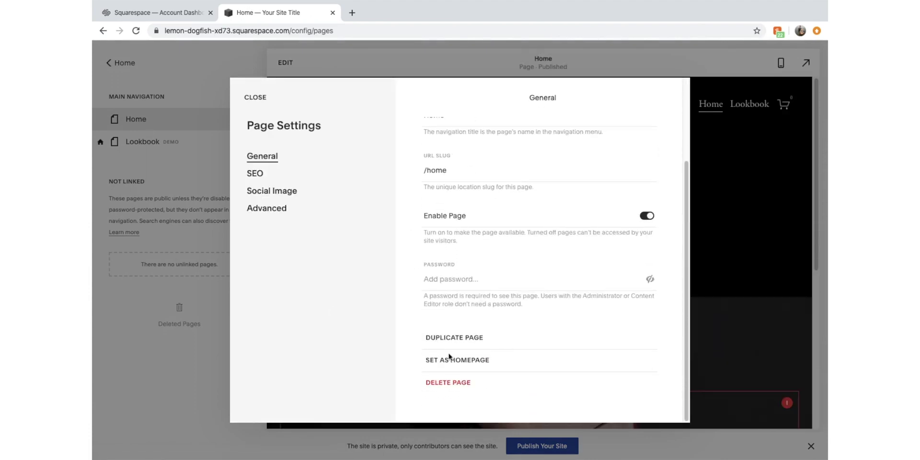
left_click(457, 365)
left_click(510, 296)
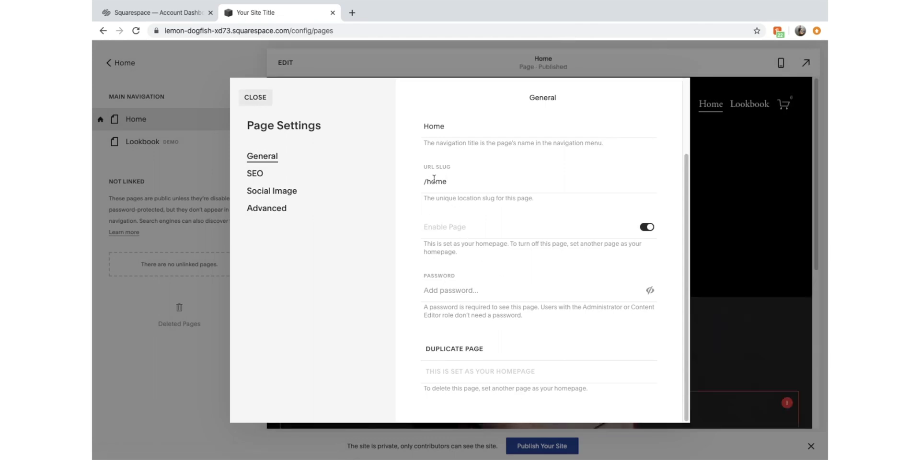
left_click(259, 107)
Delete the Lookbook page so Home is the only page, then go back to the main menu
mouse_move(228, 146)
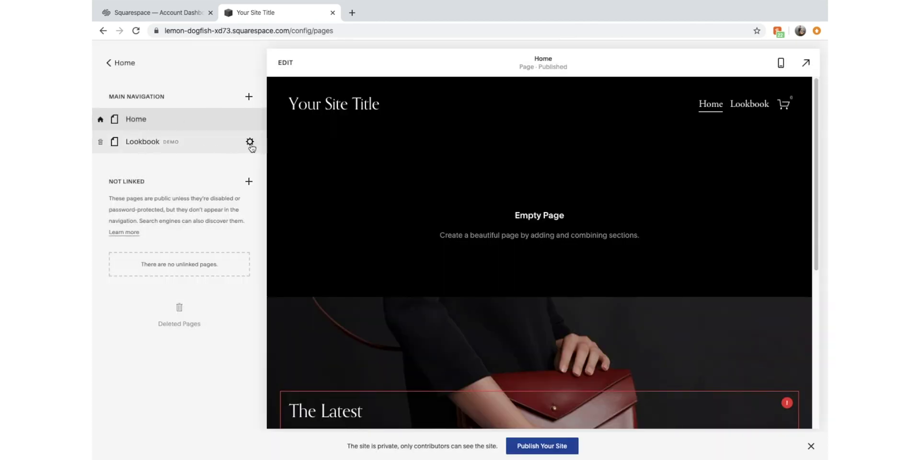
left_click(101, 143)
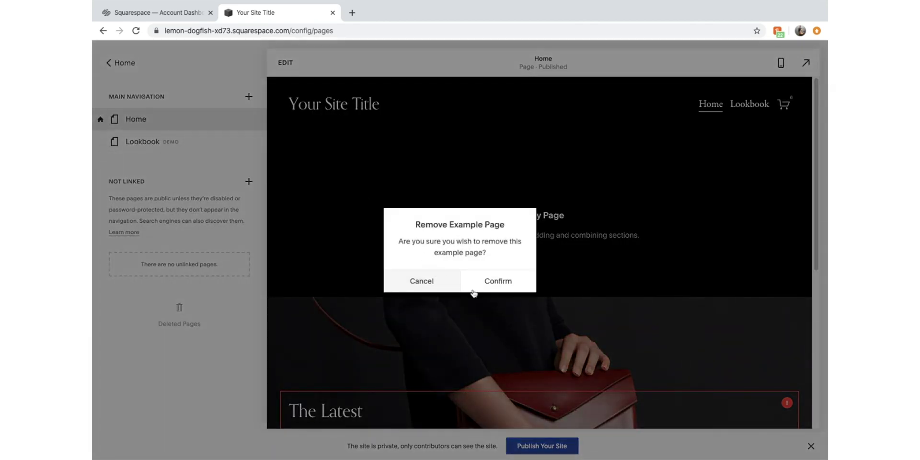
left_click(504, 285)
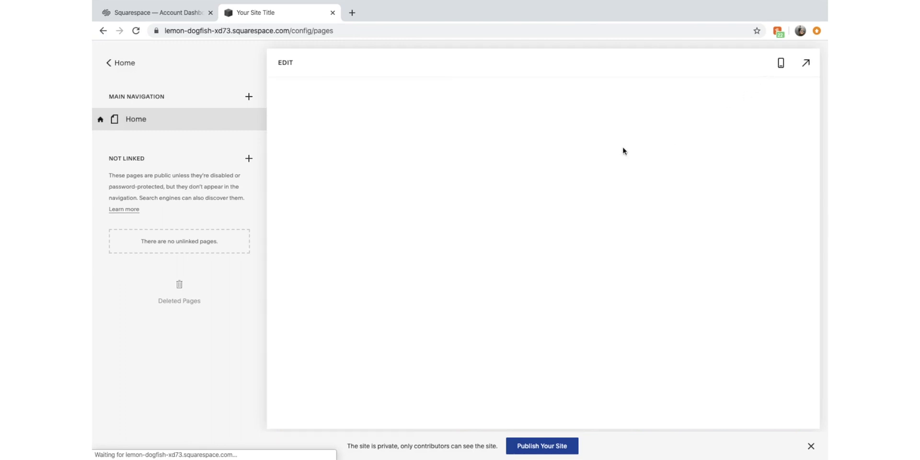
scroll(616, 264, "down", 3)
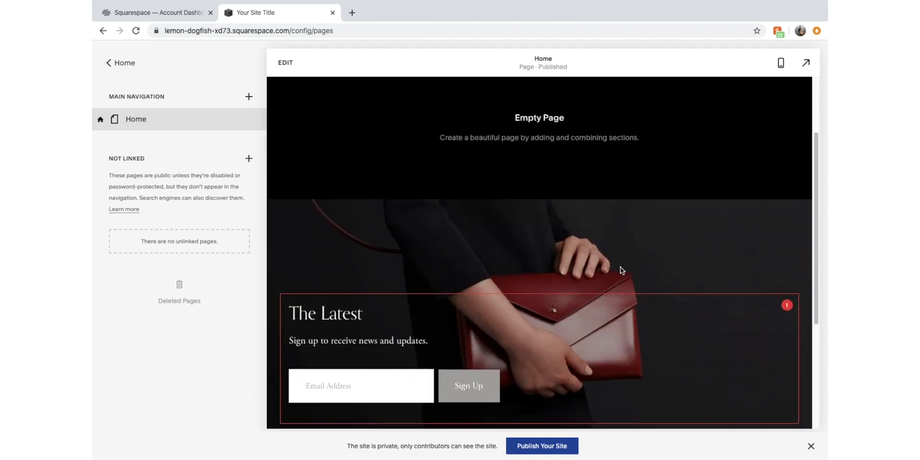
scroll(619, 268, "down", 5)
left_click(123, 63)
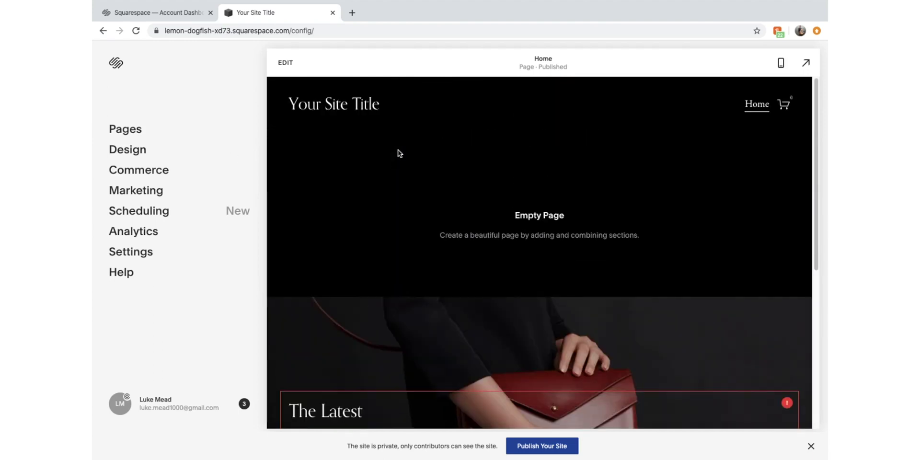
left_click(286, 62)
Edit the Home page and open the site header settings, leaving the header layout unchanged
left_click(285, 62)
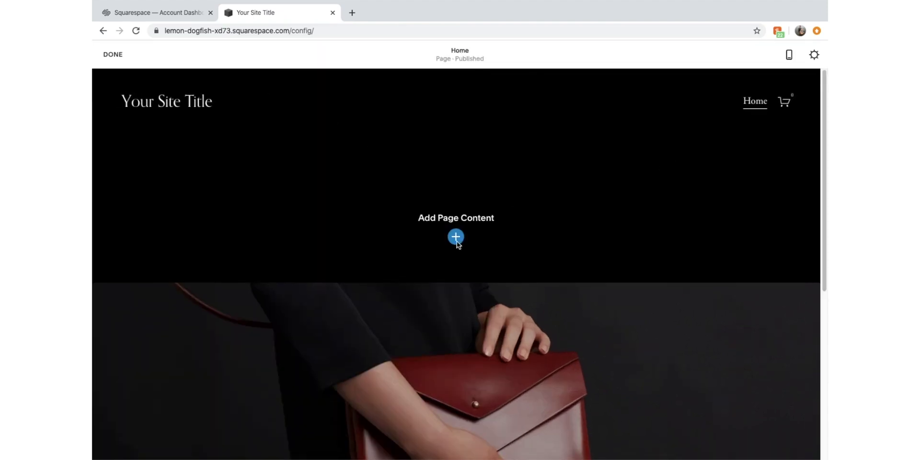
scroll(470, 193, "down", 5)
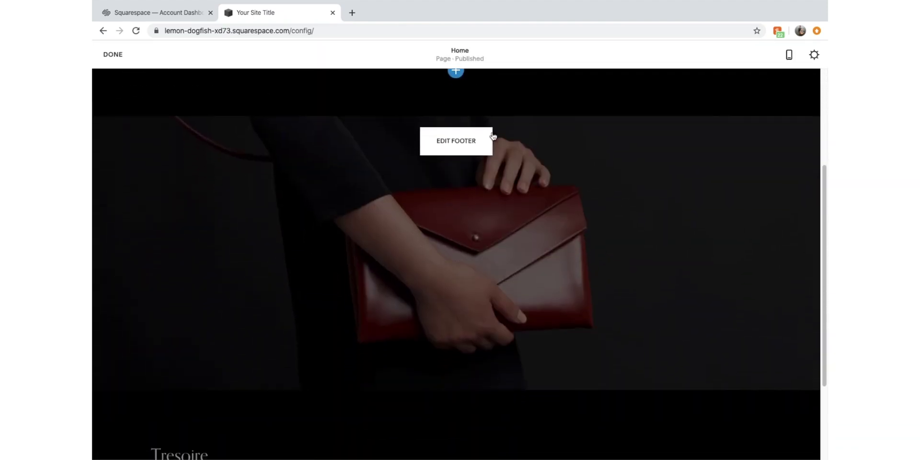
scroll(487, 181, "up", 5)
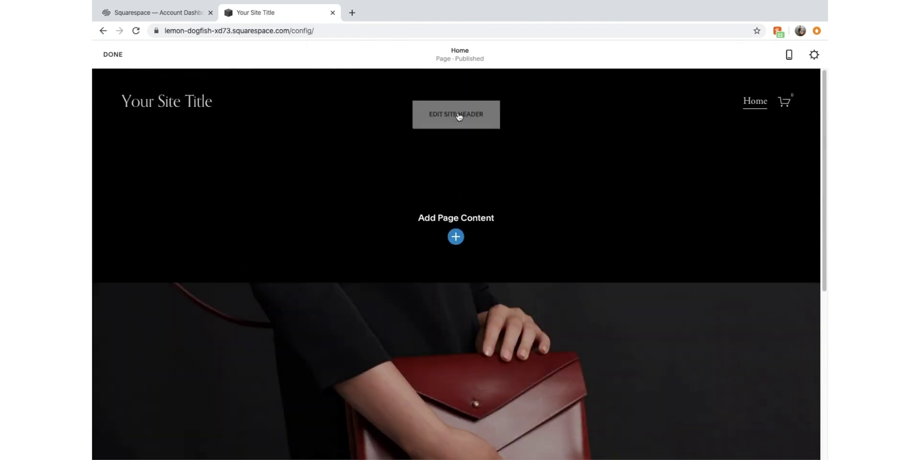
left_click(460, 114)
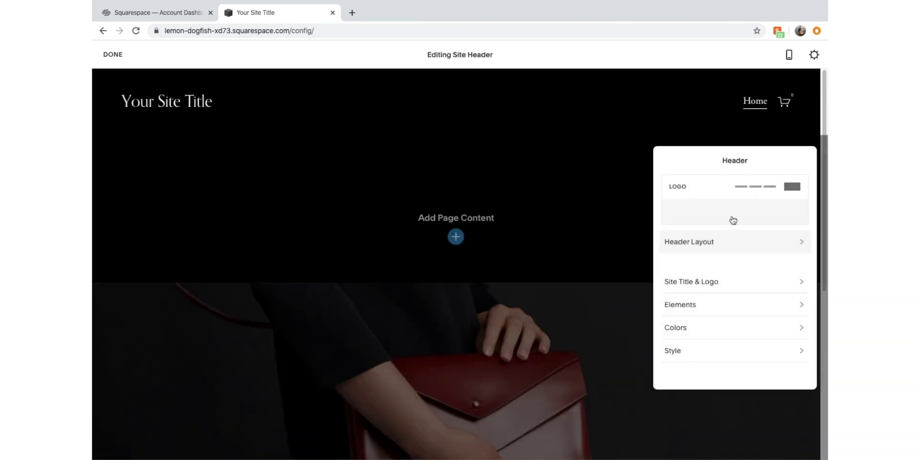
left_click(753, 252)
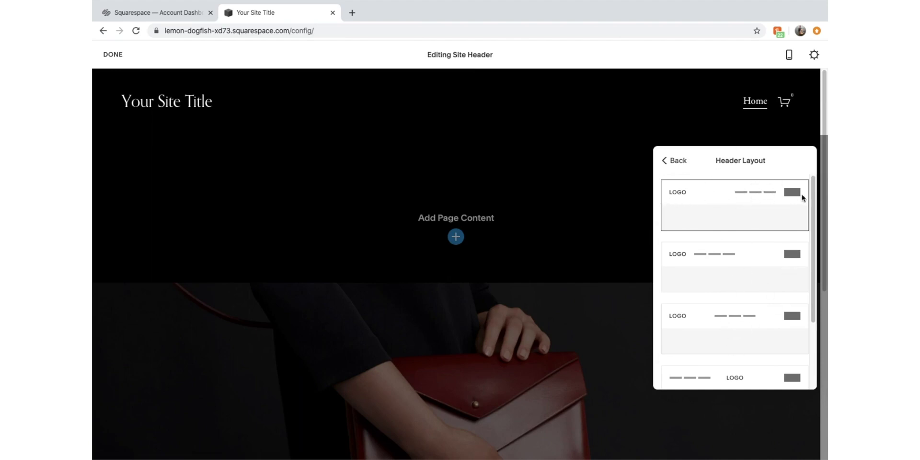
left_click(674, 140)
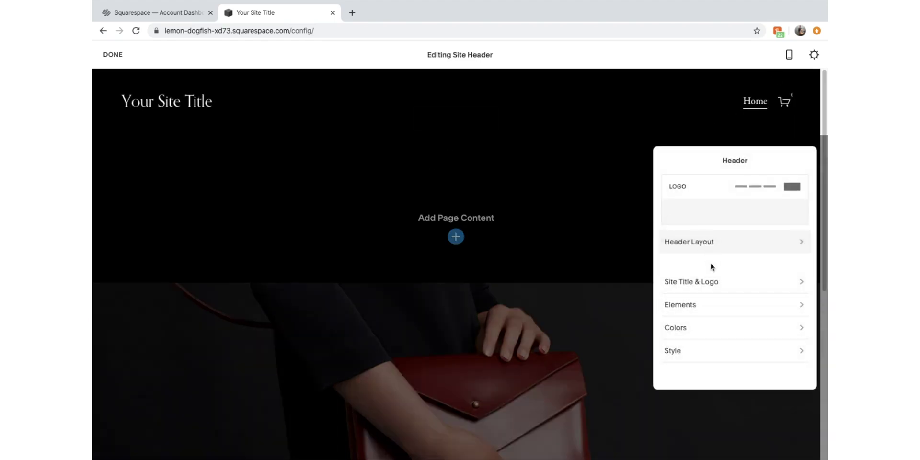
Upload 'two bulls white logo' from the Two Bulls Jerky folder as the 50px site logo
left_click(708, 282)
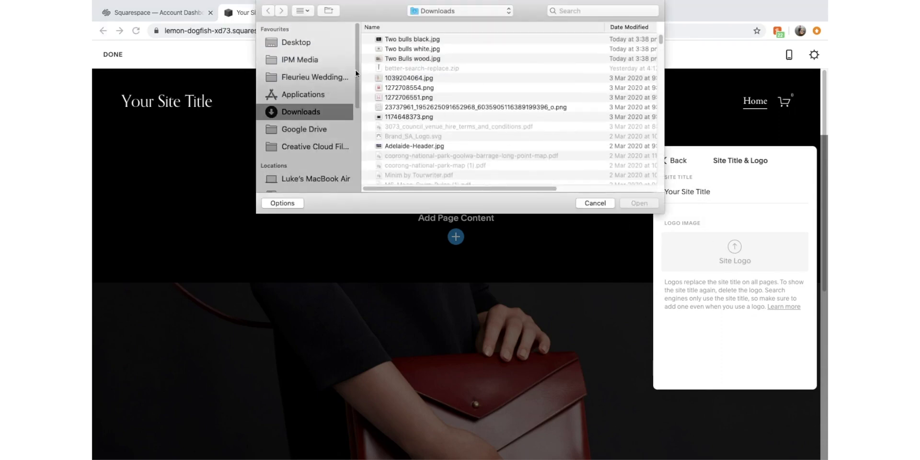
left_click(318, 50)
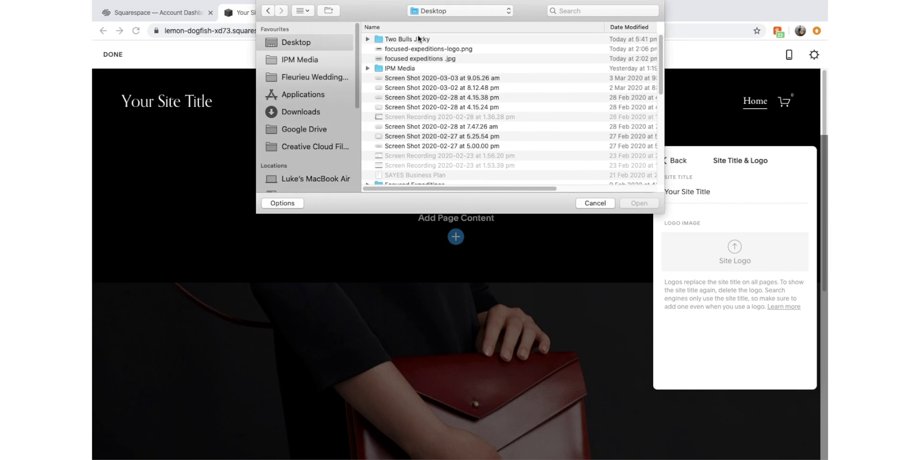
double_click(419, 39)
left_click(442, 39)
key("space")
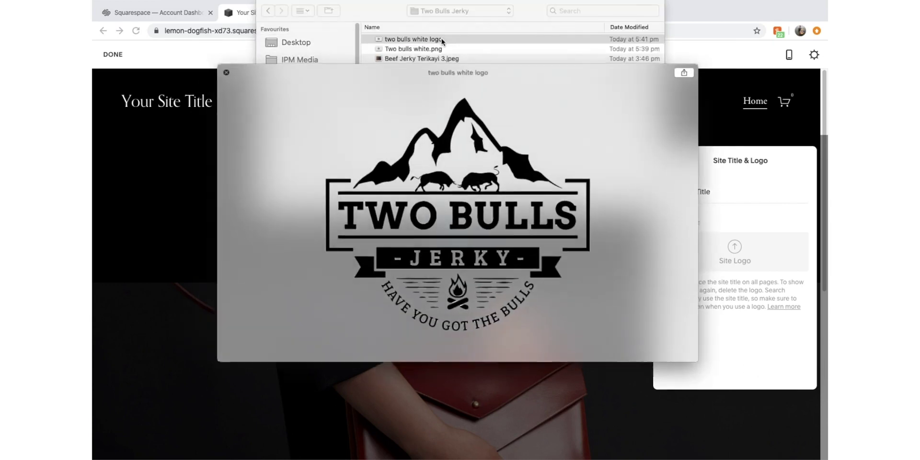
key("space")
double_click(442, 39)
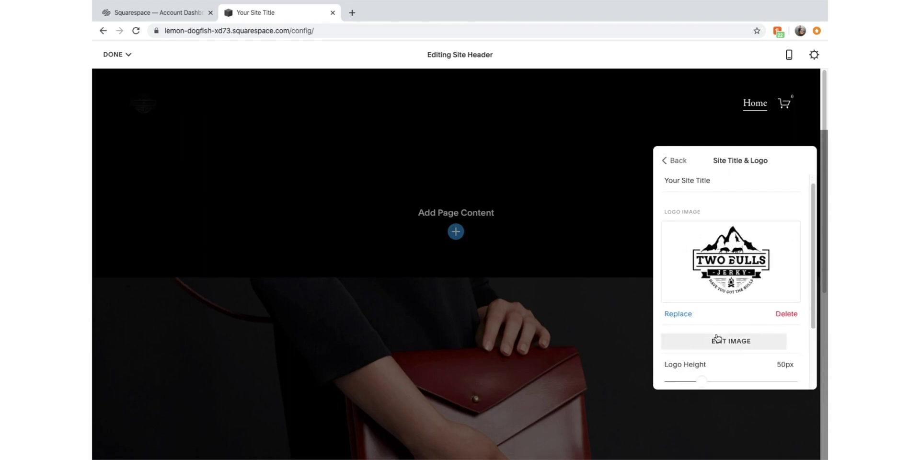
scroll(718, 334, "down", 2)
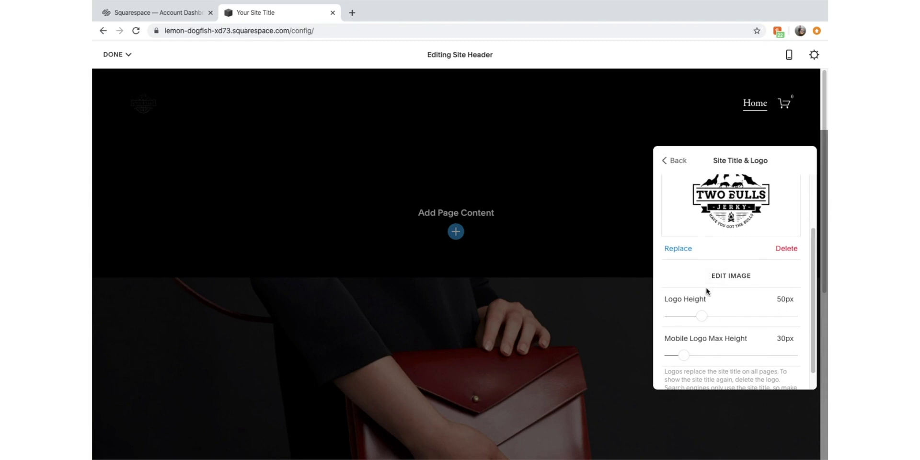
scroll(713, 252, "up", 1)
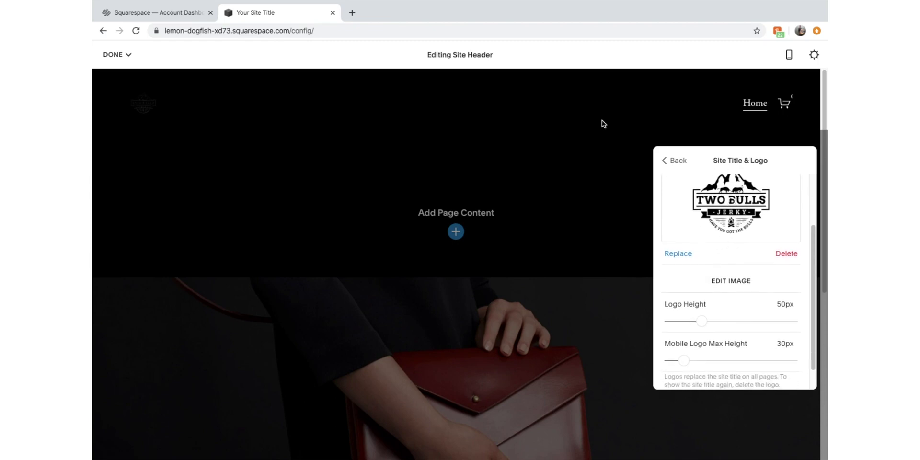
scroll(708, 322, "down", 1)
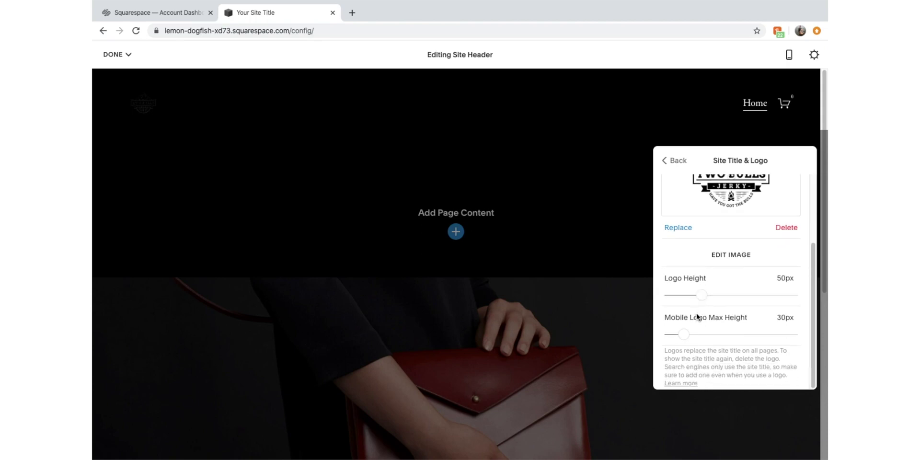
Turn off header transparency and the default theme, giving the header the White Minimal colour theme
left_click(683, 156)
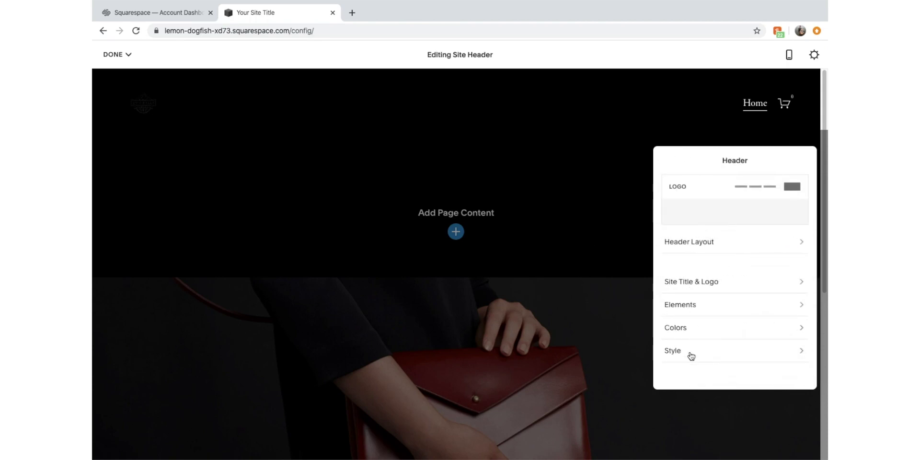
left_click(708, 322)
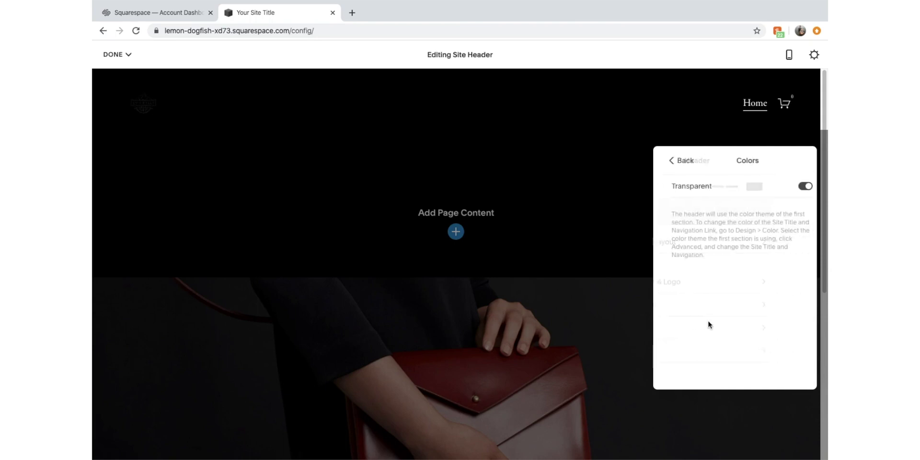
left_click(798, 188)
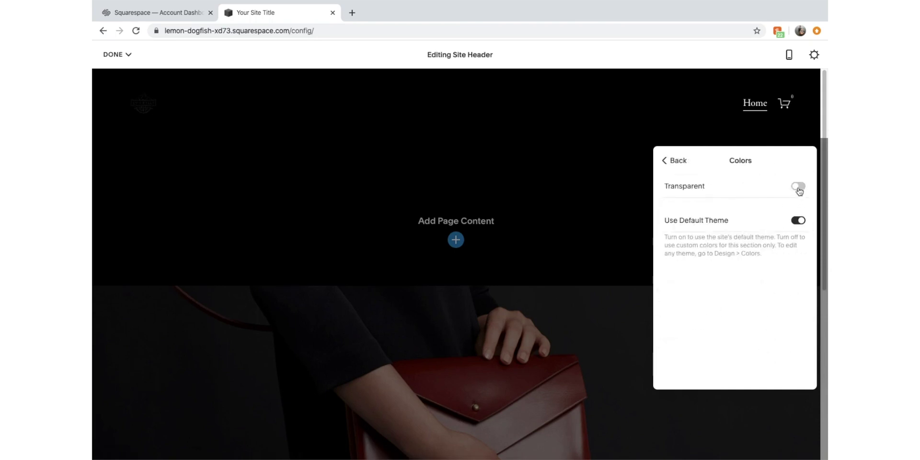
left_click(798, 221)
scroll(741, 290, "down", 1)
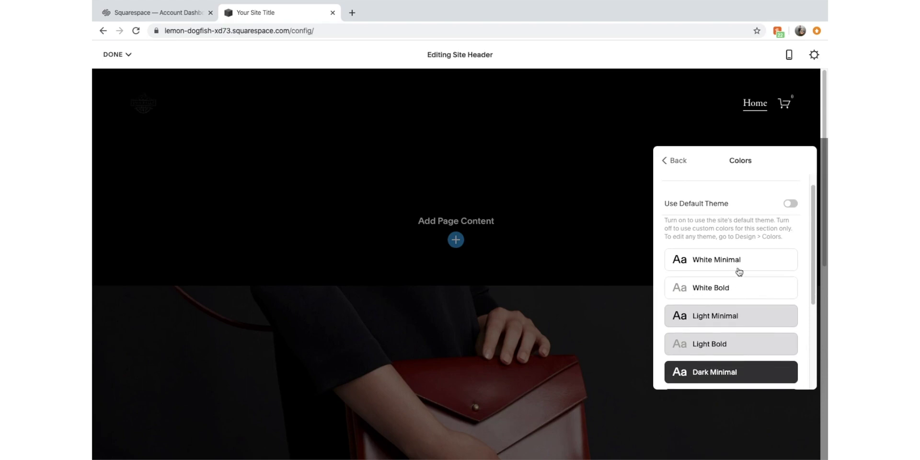
left_click(739, 271)
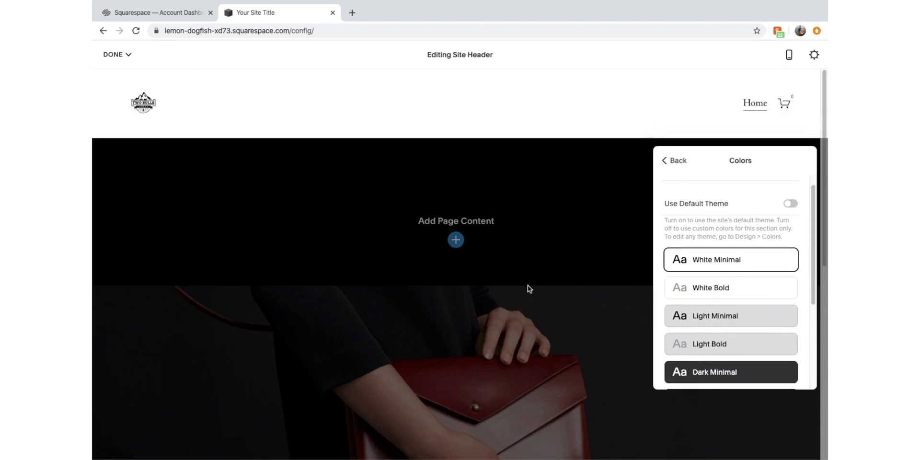
left_click(670, 161)
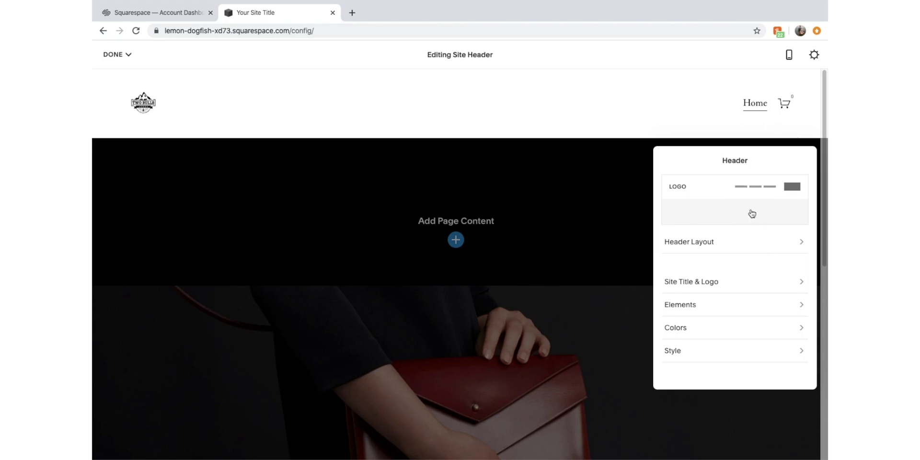
Enlarge the header logo using the Logo Height slider in Site Title & Logo
left_click(755, 280)
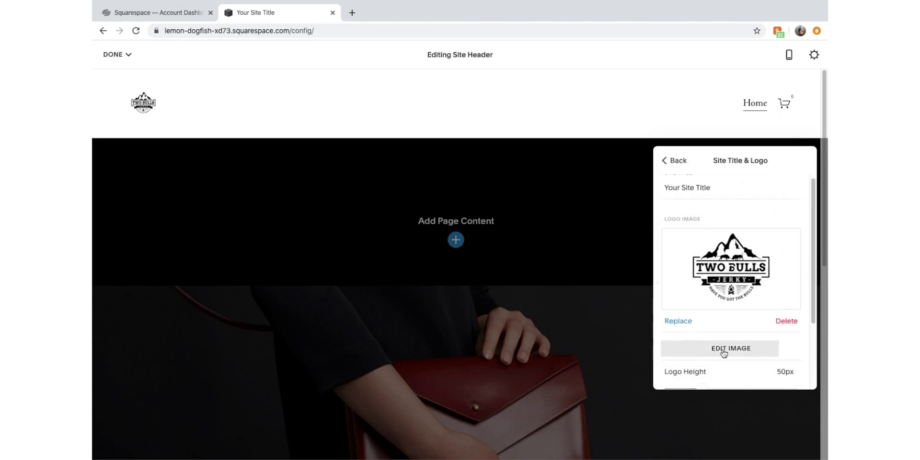
scroll(723, 352, "down", 3)
left_click_drag(720, 295, 775, 296)
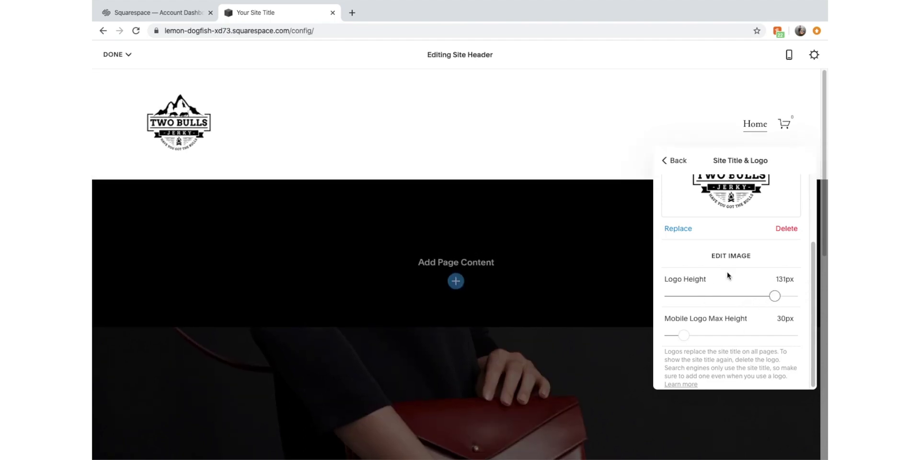
scroll(728, 276, "up", 1)
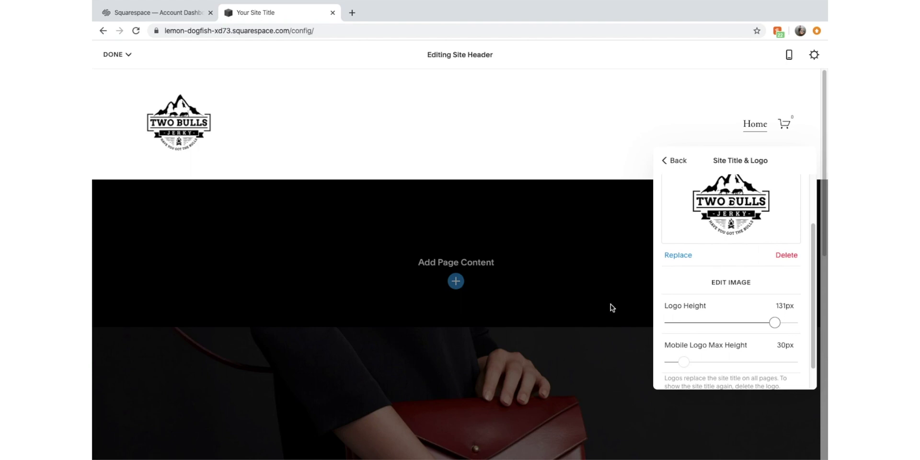
left_click(671, 160)
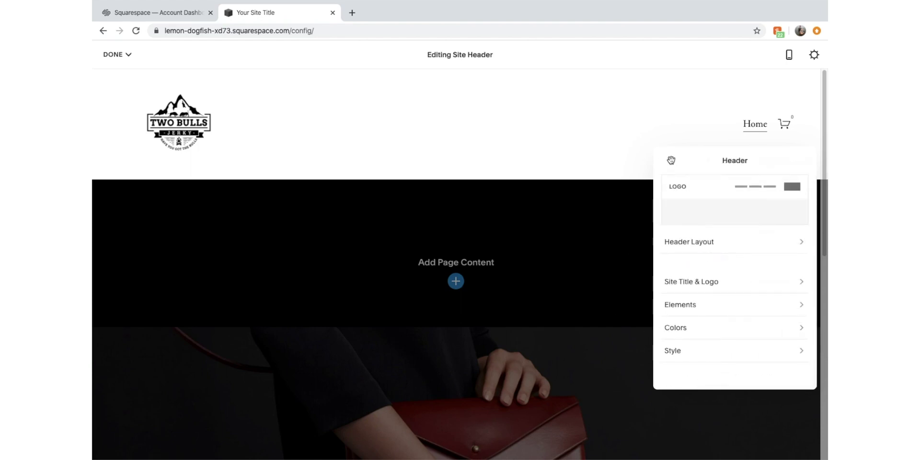
Fine-tune the logo height to 100px and close the header editor
left_click(723, 287)
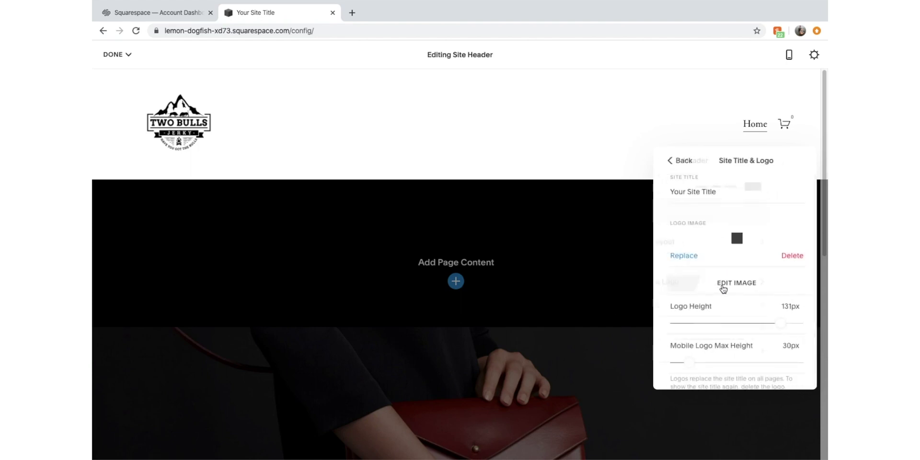
scroll(770, 315, "down", 4)
left_click_drag(773, 291, 751, 295)
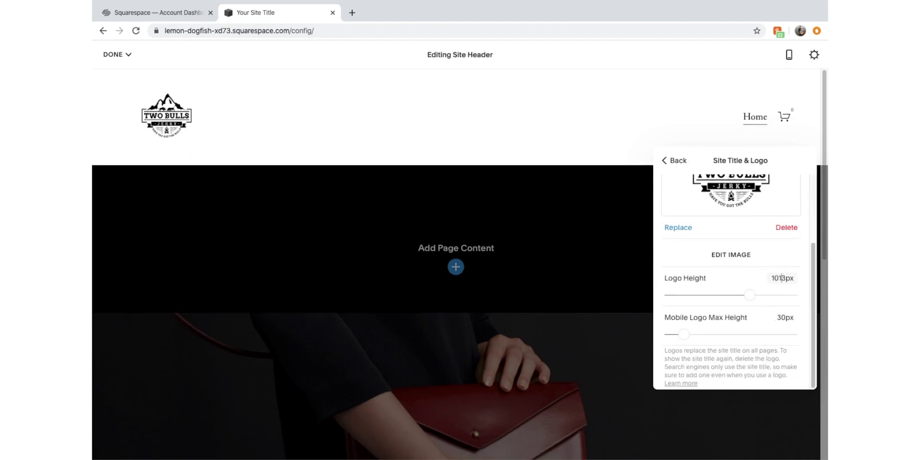
key("Delete")
type("15")
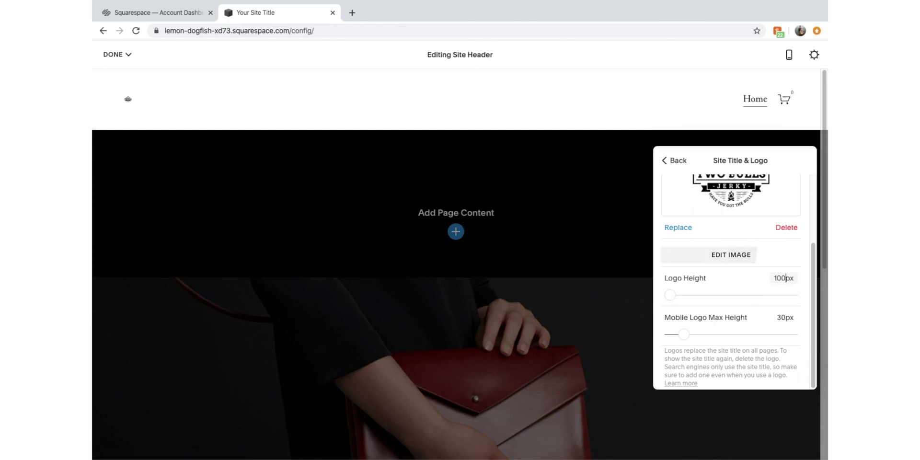
left_click(674, 163)
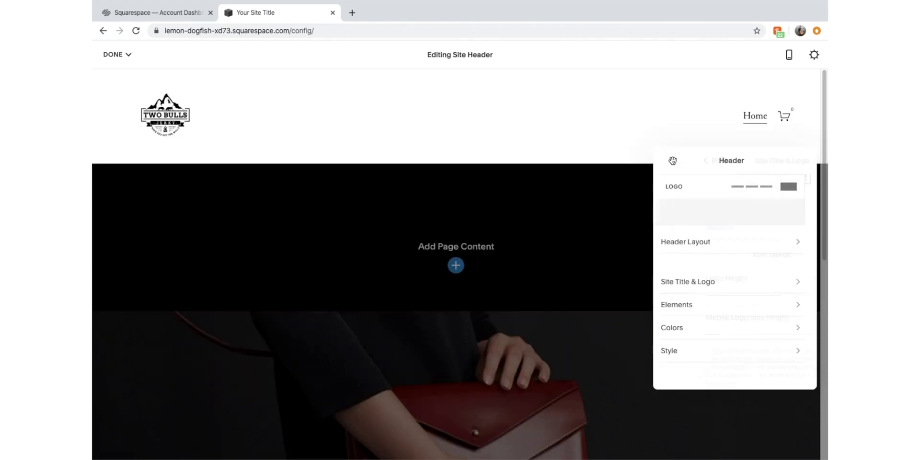
left_click(584, 256)
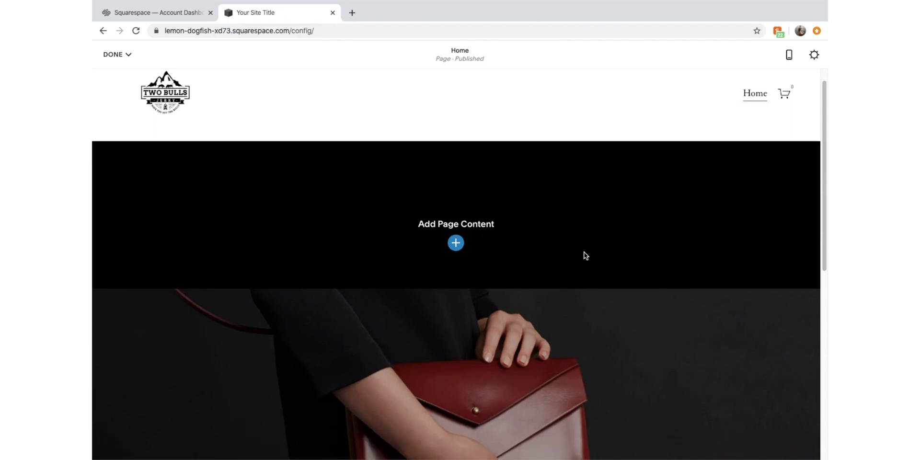
Add a Headlines section to the Home page with the mountain image left of a headline and Make It button
left_click(456, 245)
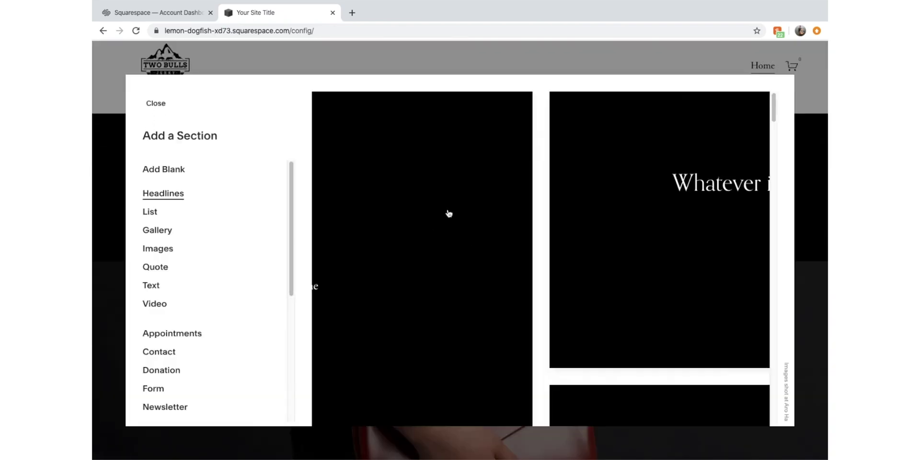
scroll(490, 211, "down", 2)
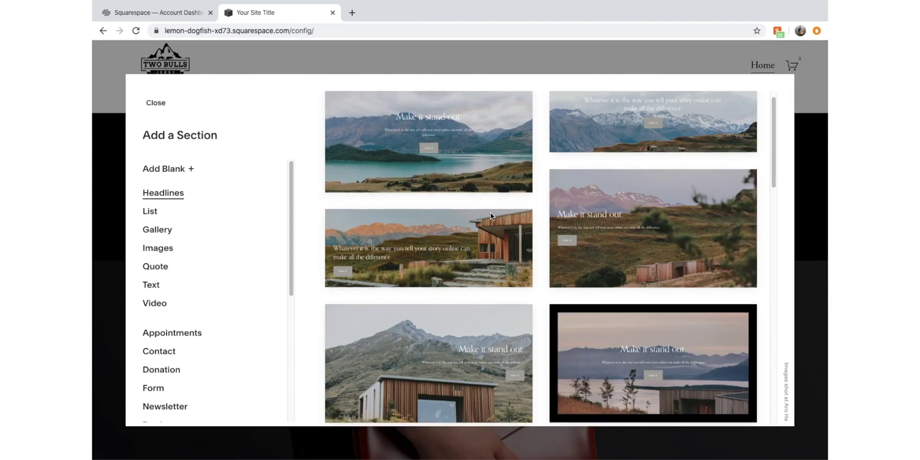
scroll(489, 240, "up", 1)
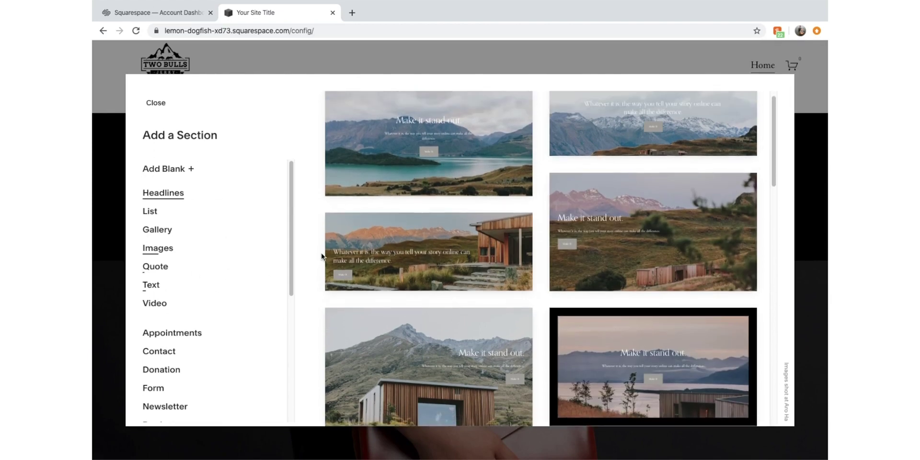
scroll(436, 200, "down", 12)
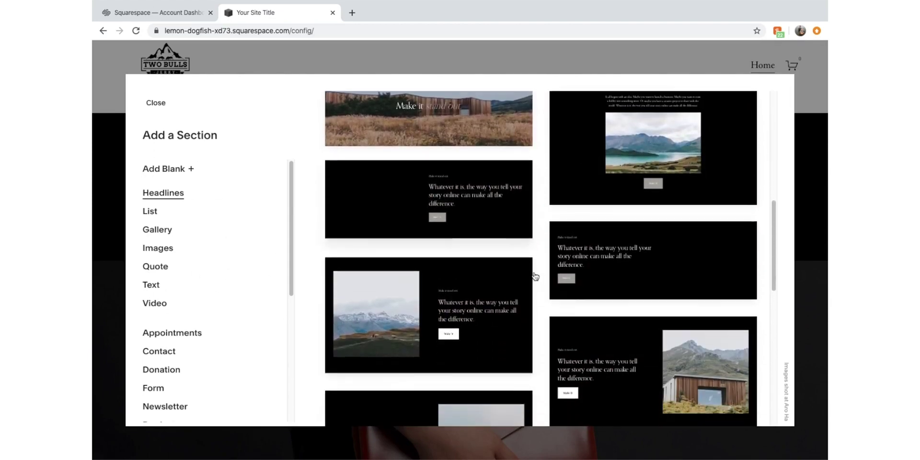
scroll(535, 276, "down", 8)
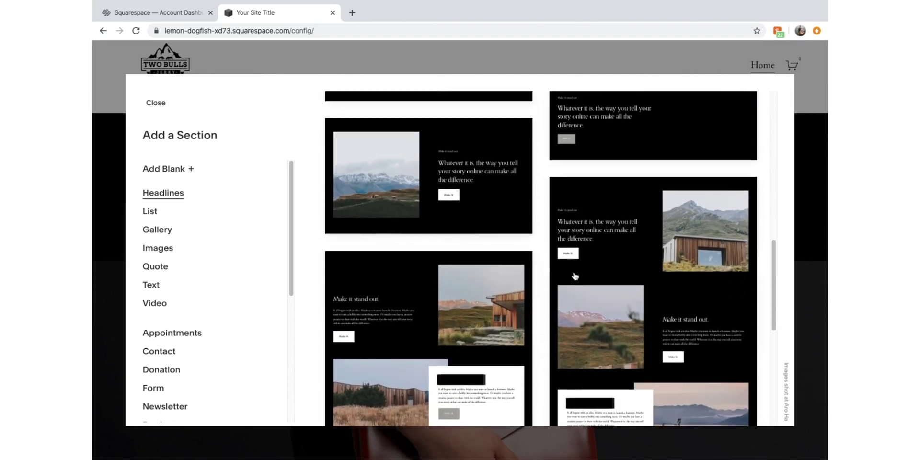
scroll(575, 276, "up", 8)
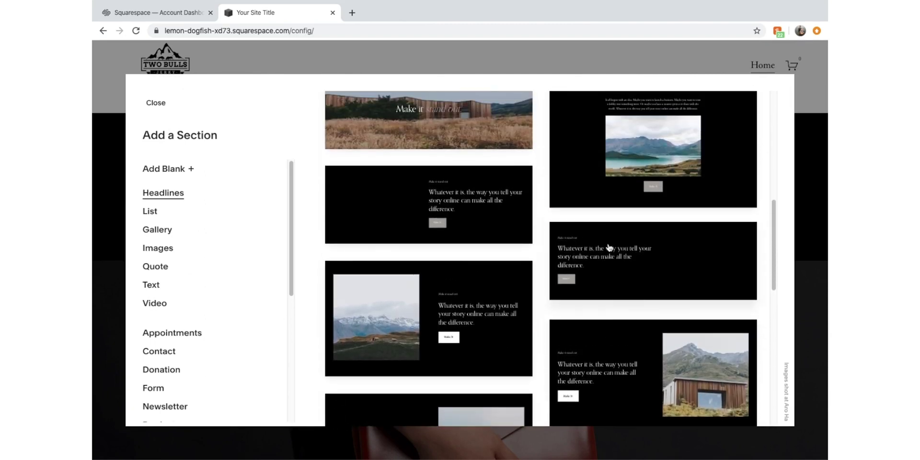
scroll(566, 282, "down", 4)
scroll(567, 280, "up", 6)
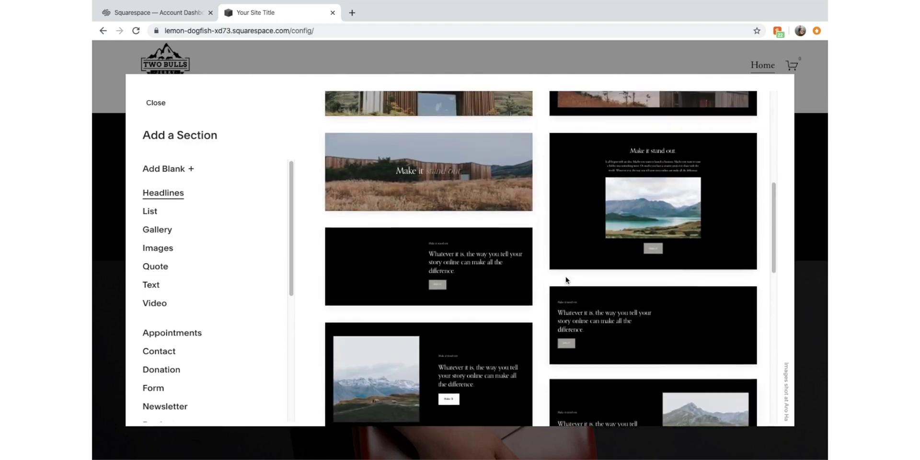
scroll(566, 278, "down", 8)
scroll(575, 216, "up", 10)
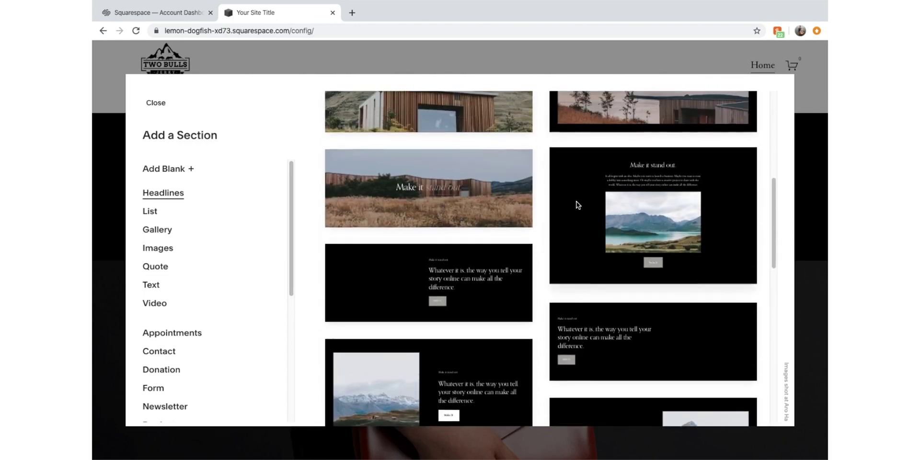
scroll(579, 205, "up", 10)
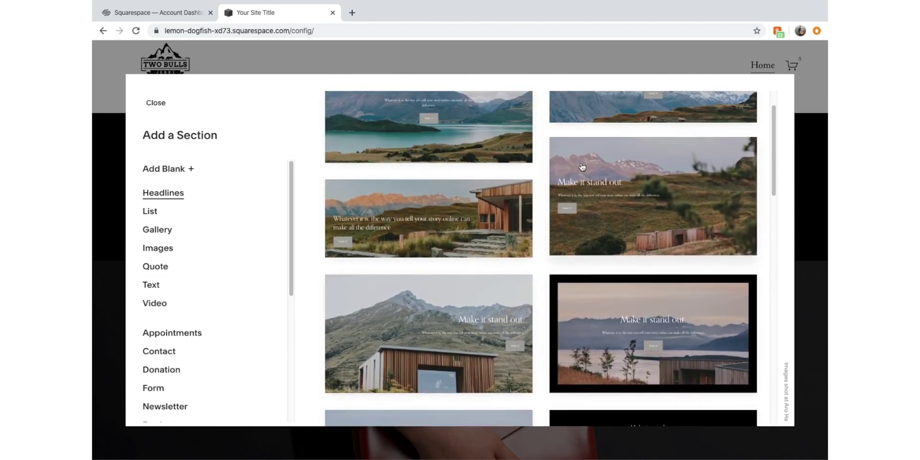
scroll(582, 168, "down", 10)
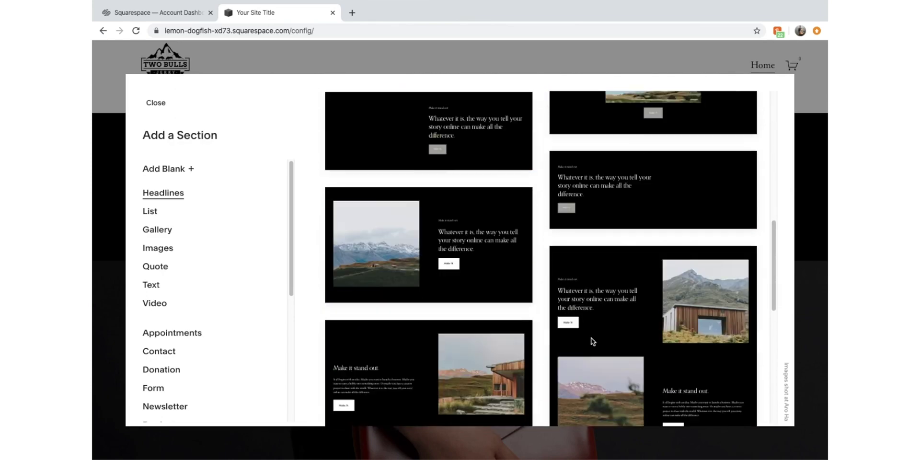
scroll(638, 279, "down", 3)
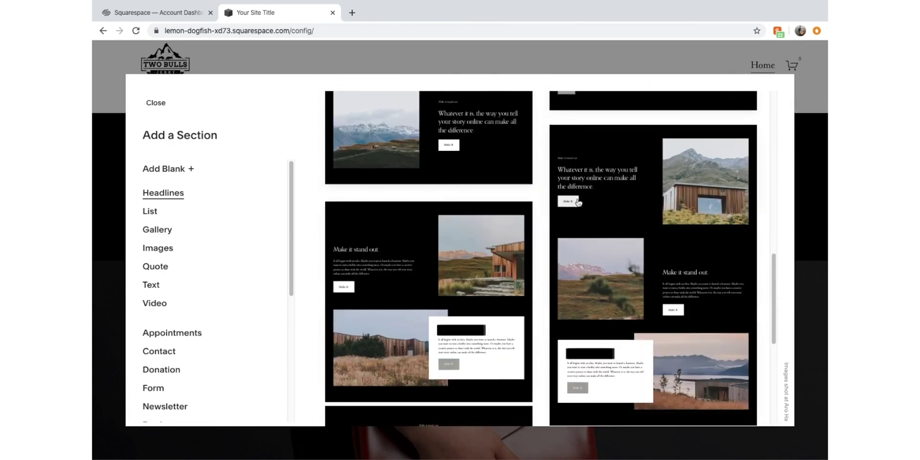
scroll(502, 257, "up", 3)
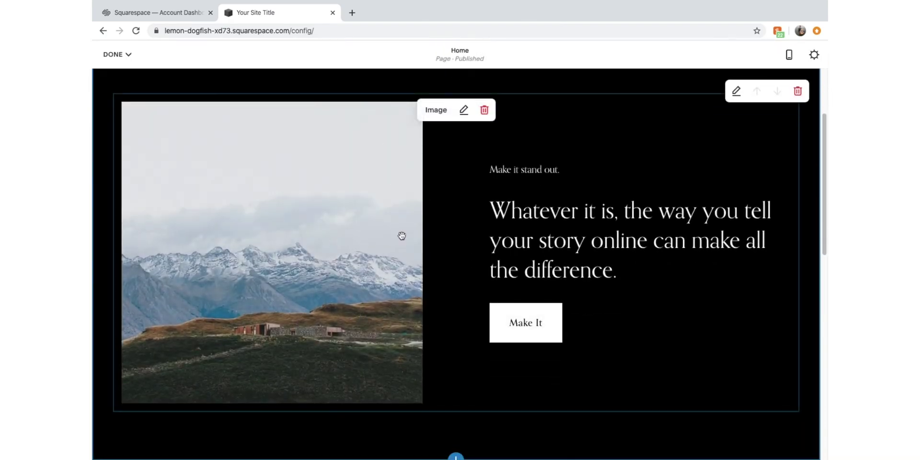
Replace the section's mountain photo with the uploaded Two bulls black.jpg, filename set to match
left_click(463, 110)
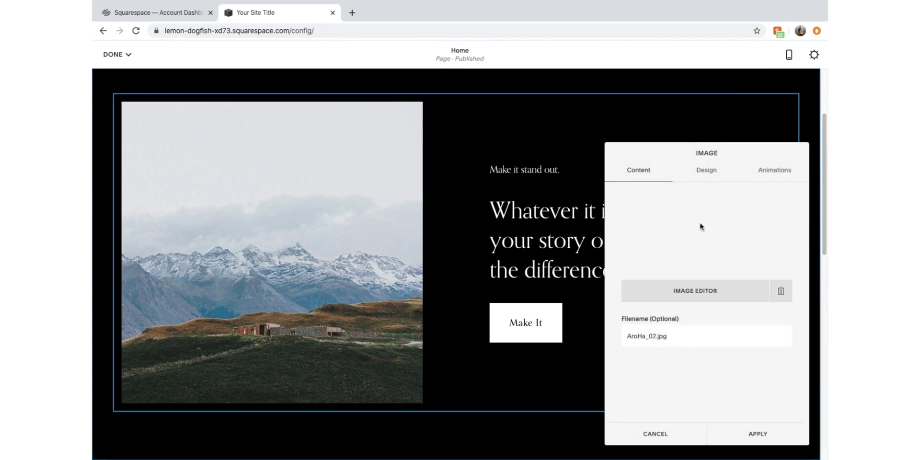
left_click(781, 293)
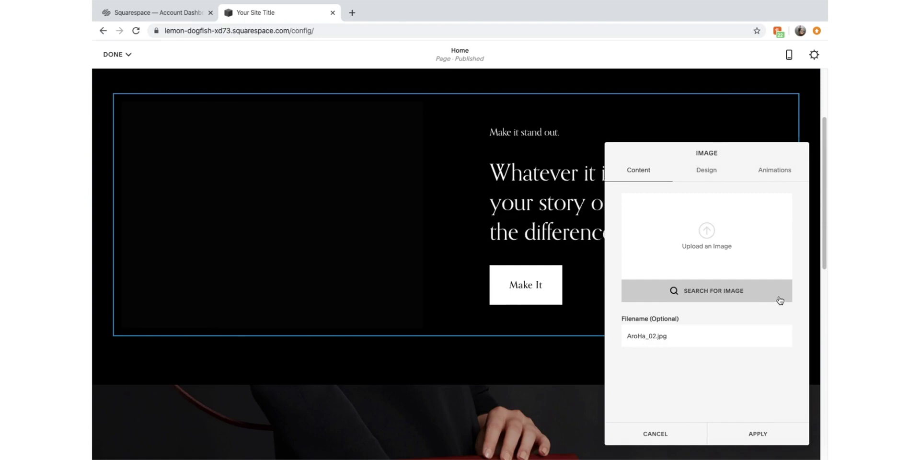
left_click(699, 235)
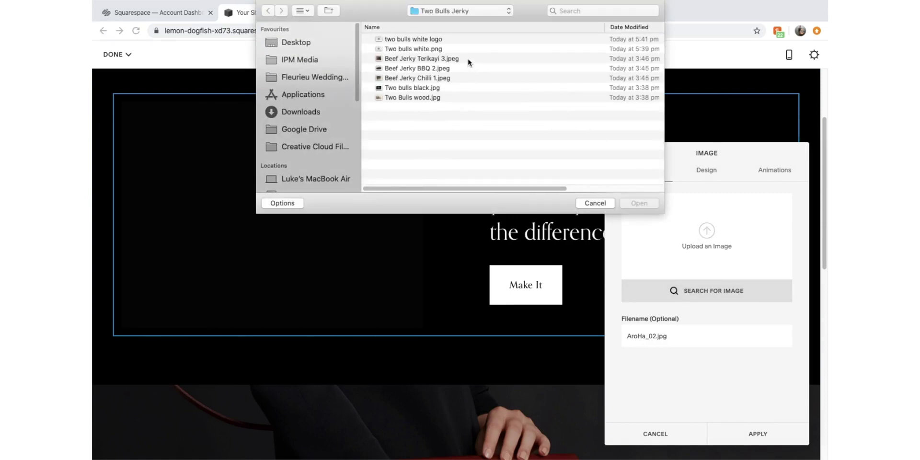
left_click(453, 89)
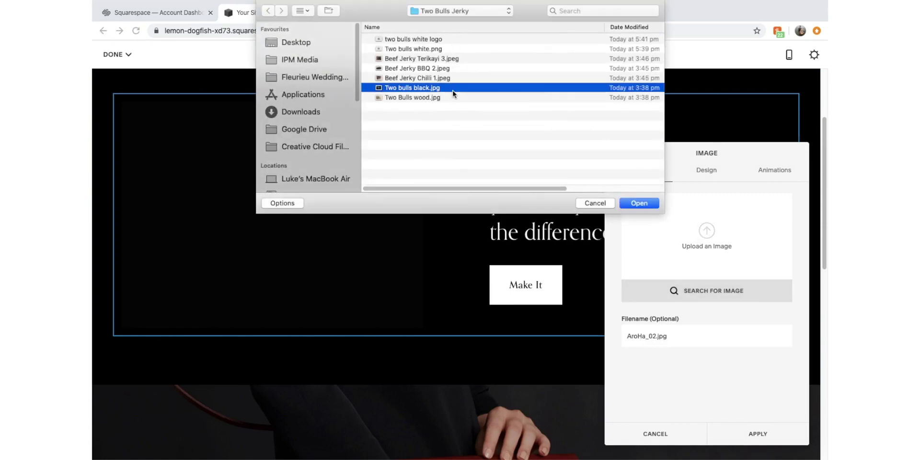
key("space")
key("space")
double_click(452, 90)
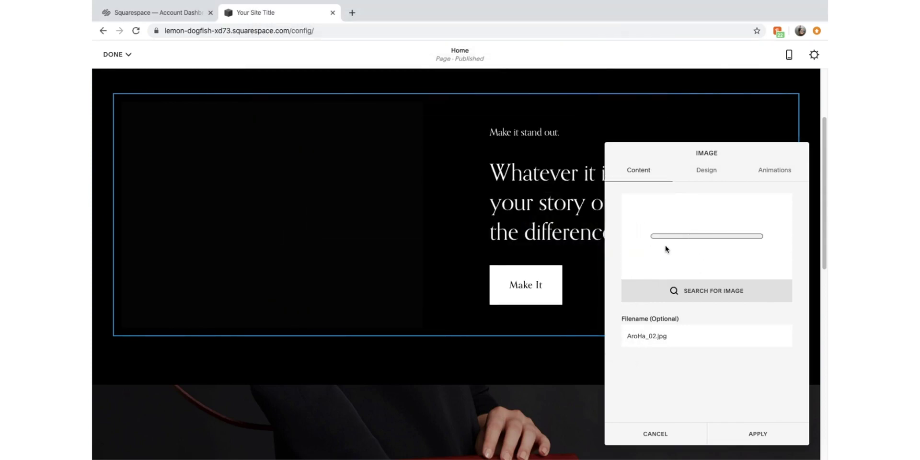
triple_click(666, 336)
type("Two bulls black.jpg")
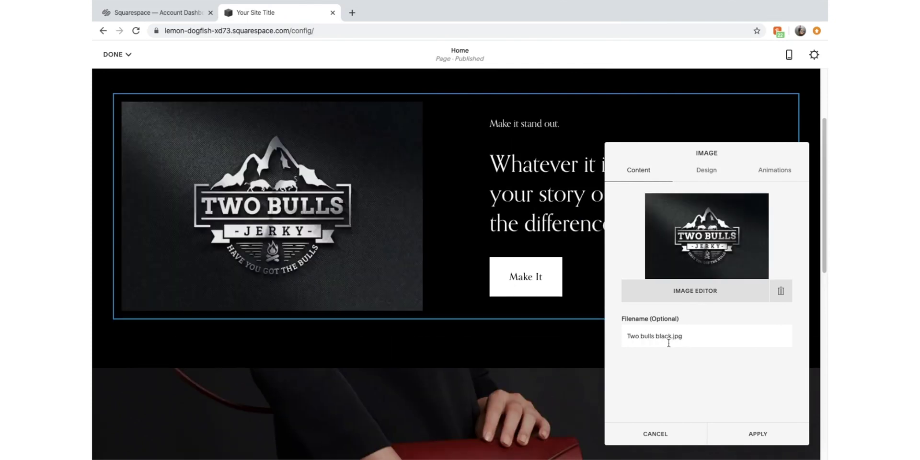
Set the image block's Image Position to Right
mouse_move(722, 214)
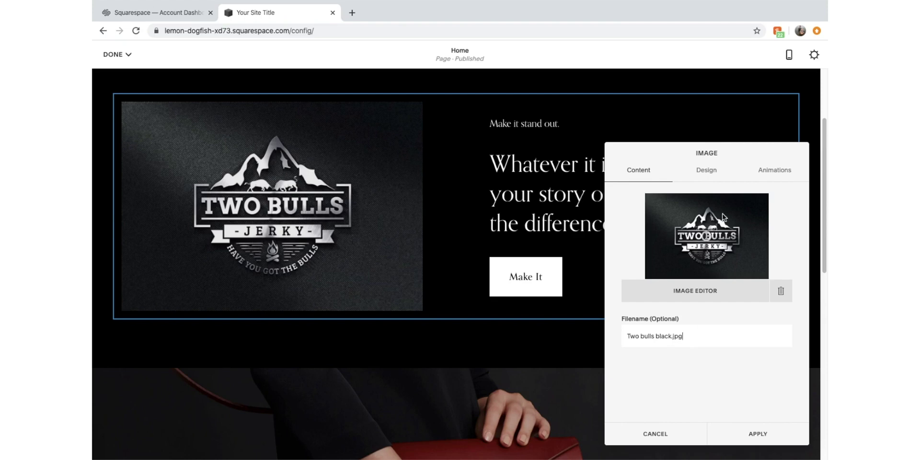
left_click(715, 177)
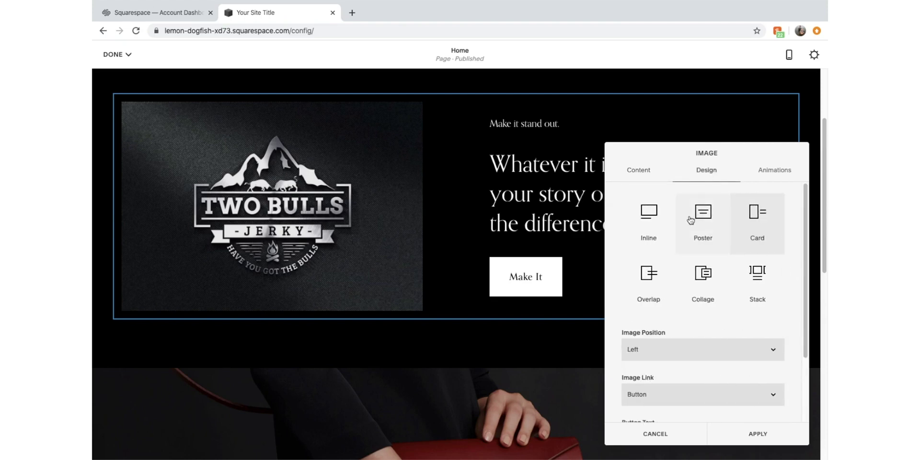
left_click(656, 331)
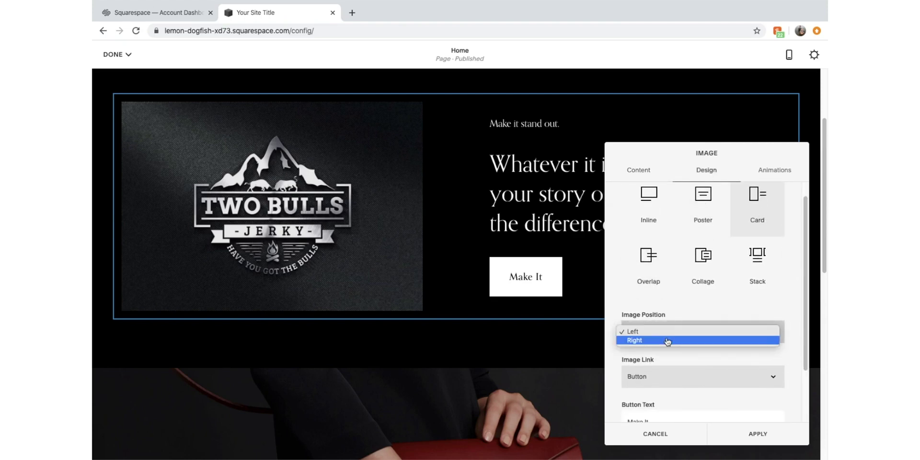
left_click(667, 340)
left_click(680, 335)
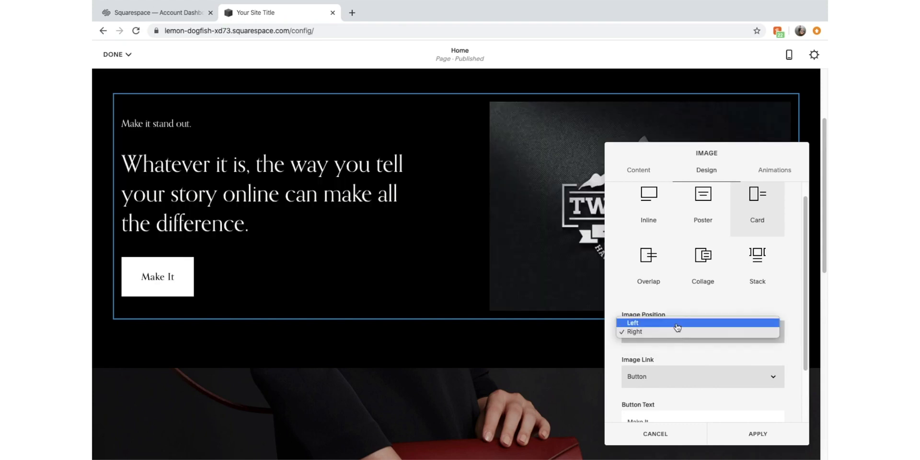
left_click(679, 324)
left_click(680, 338)
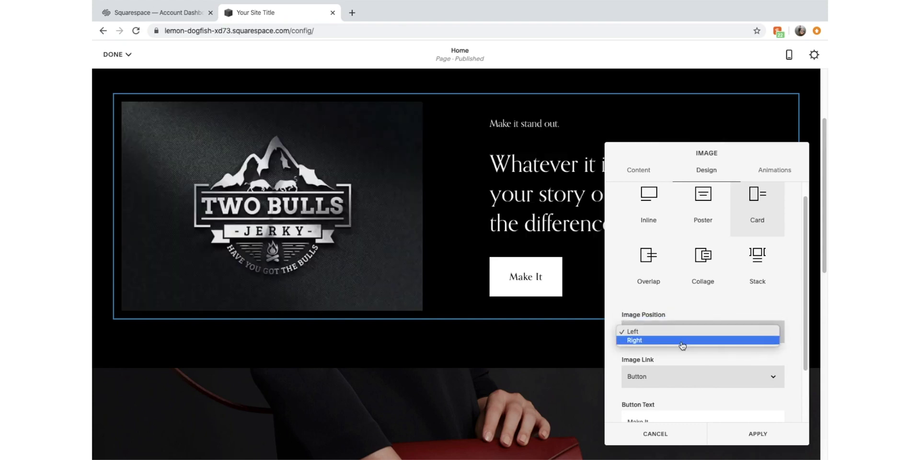
left_click(681, 342)
Change the section button text from Make It to Buy Now
scroll(672, 383, "down", 2)
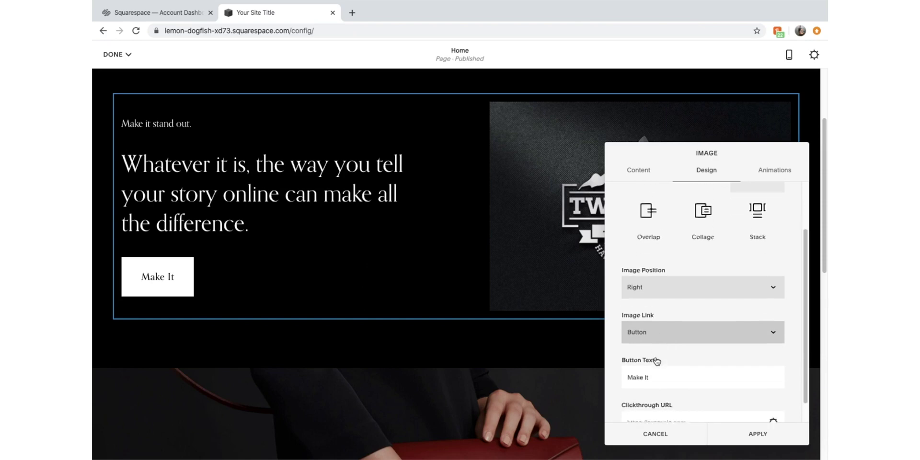
scroll(673, 326, "down", 1)
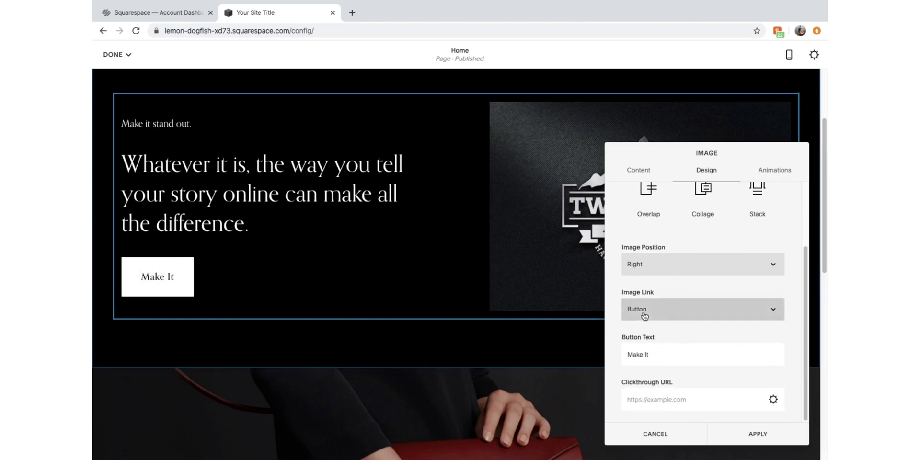
triple_click(662, 355)
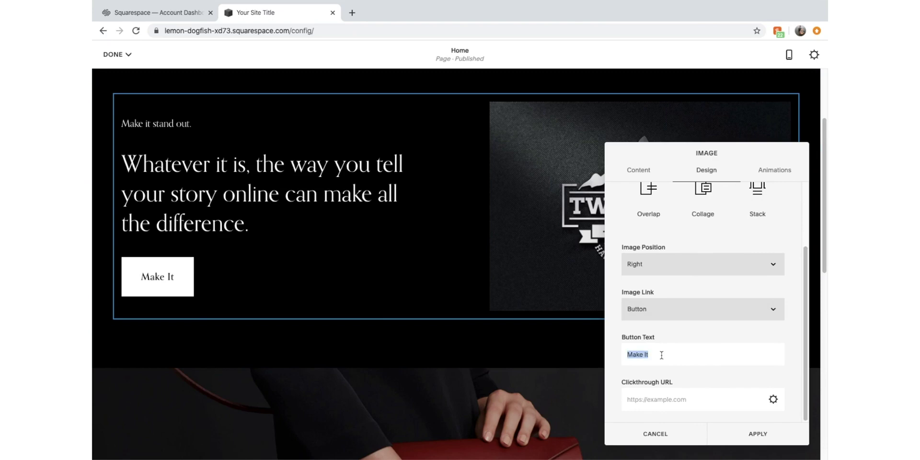
type("Buy N")
key("BackSpace")
key("BackSpace")
key("BackSpace")
key("BackSpace")
key("BackSpace")
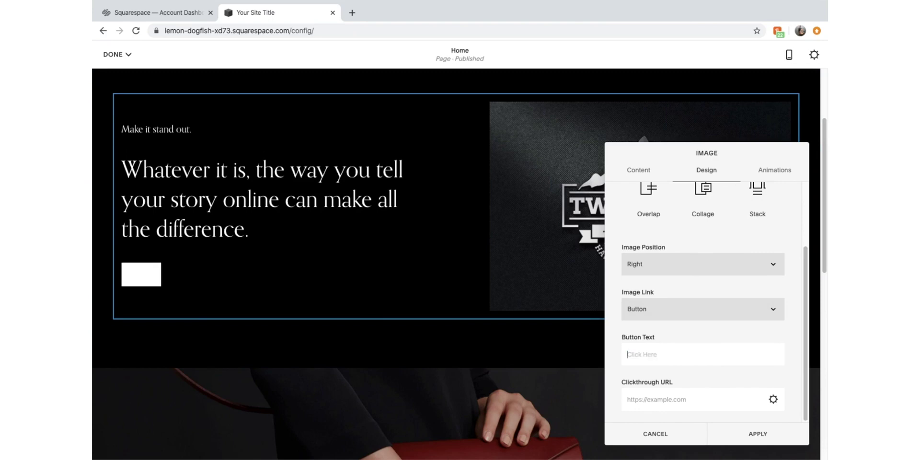
type("Buy Now")
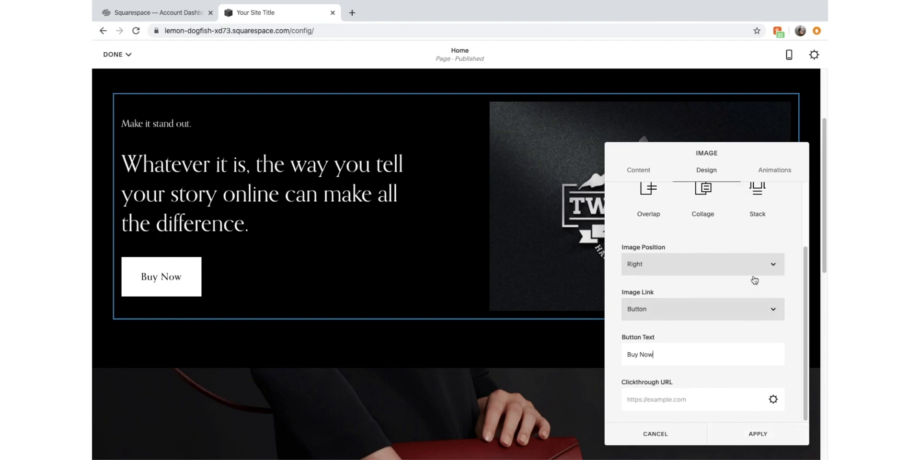
Give the image a Fade In animation and apply the image settings
left_click(768, 171)
left_click(728, 219)
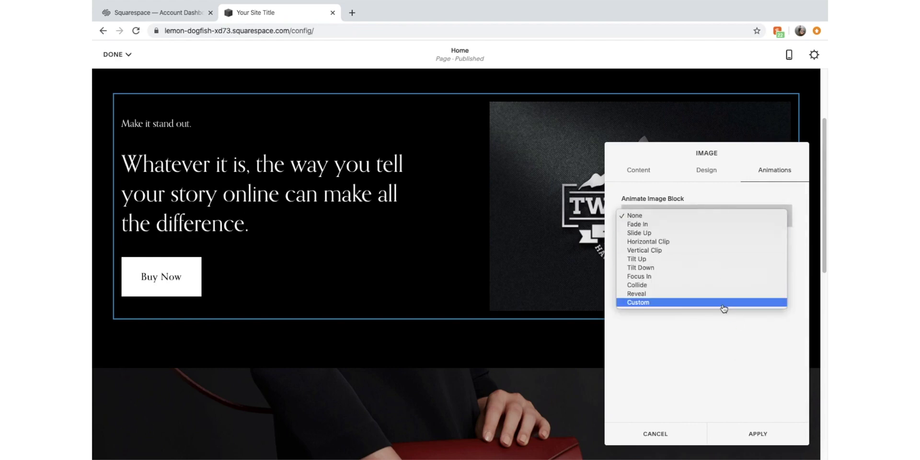
left_click(703, 225)
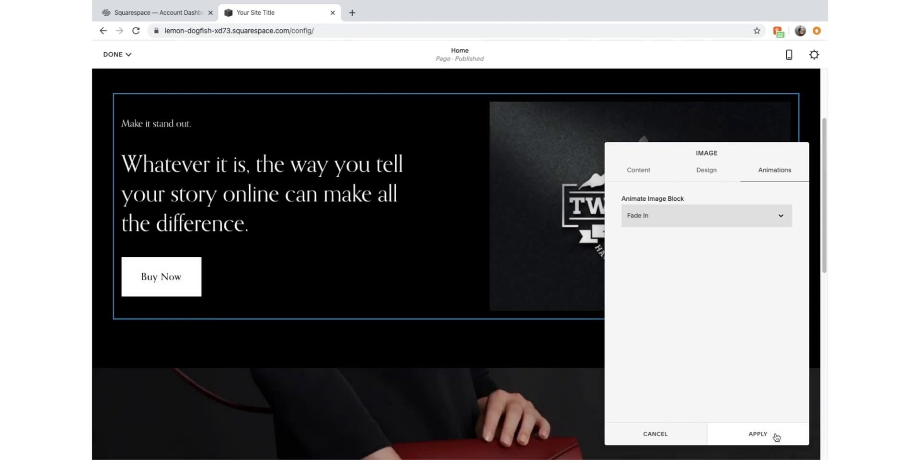
left_click(773, 434)
scroll(540, 269, "up", 2)
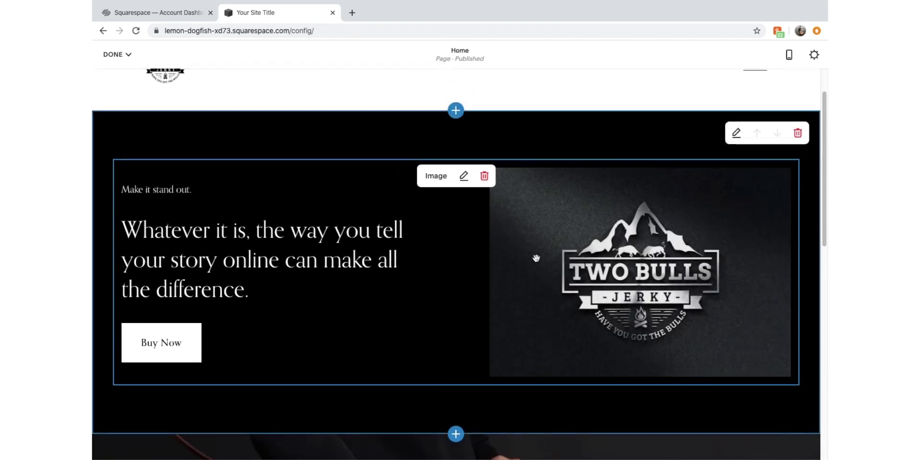
Delete the 'Make it stand out' title line from the hero text block
left_click(320, 230)
left_click(294, 278)
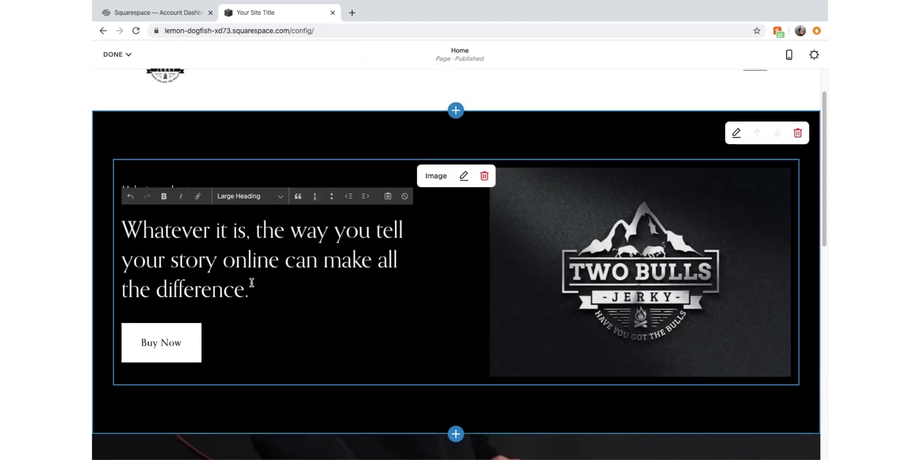
scroll(244, 281, "up", 1)
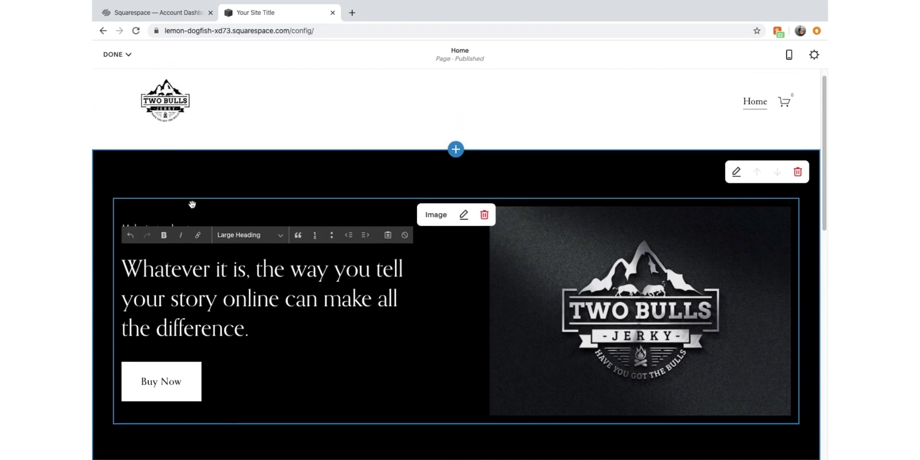
left_click(192, 210)
left_click(190, 229)
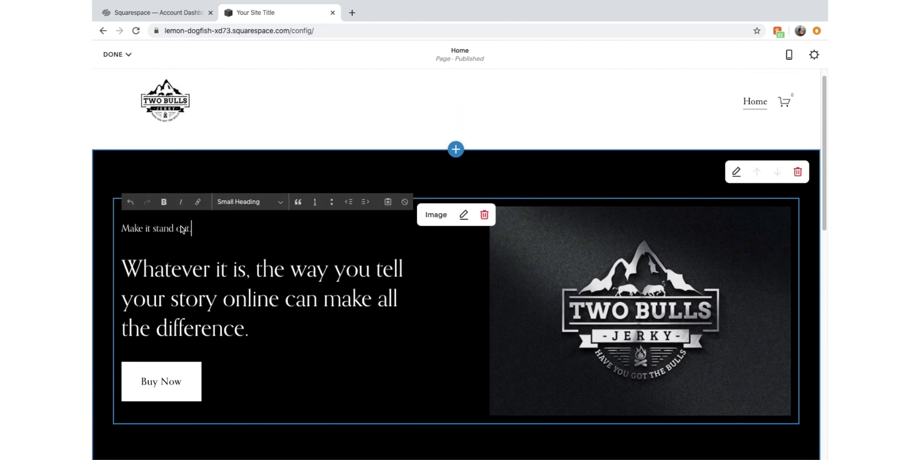
key("alt+shift+Left")
key("alt+shift+Left")
key("alt+shift+Left")
key("alt+shift+Left")
key("BackSpace")
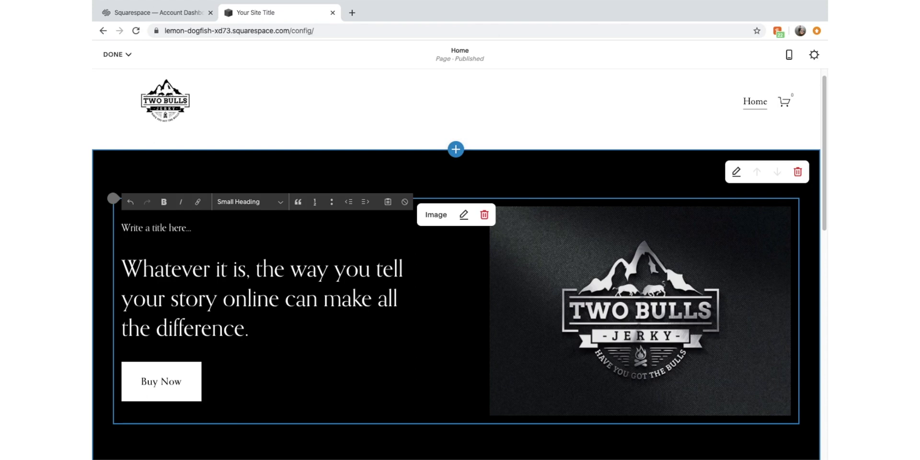
left_click(131, 243)
left_click(159, 268)
left_click(266, 346)
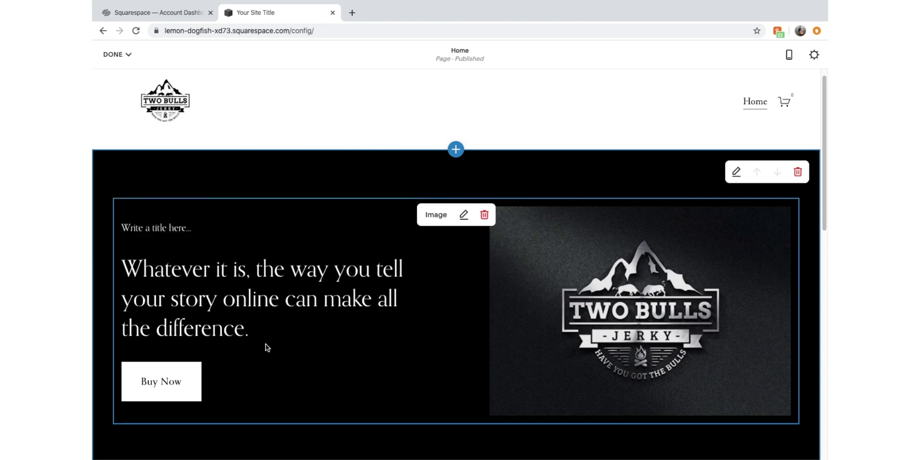
Replace the main heading with 'Welcome to Two Bulls Jerky.' and close text editing
left_click(251, 327)
left_click_drag(263, 333, 120, 266)
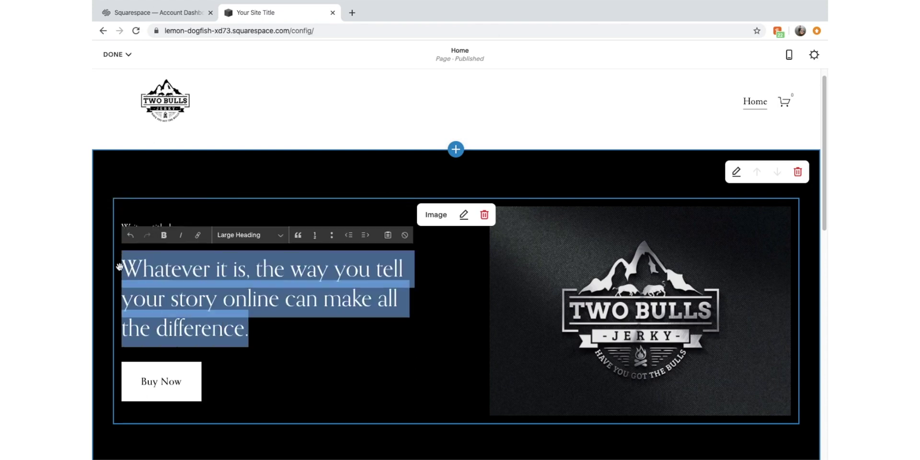
key("BackSpace")
type("Welc")
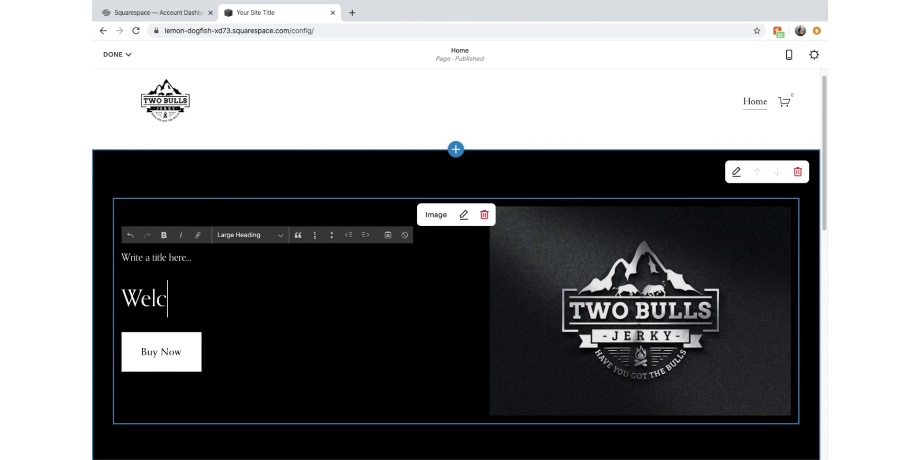
type("ome to")
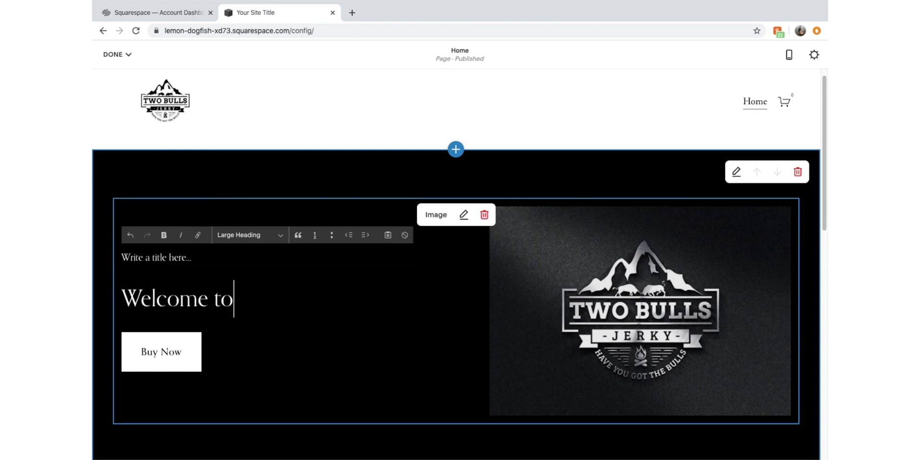
type(" Two Bull")
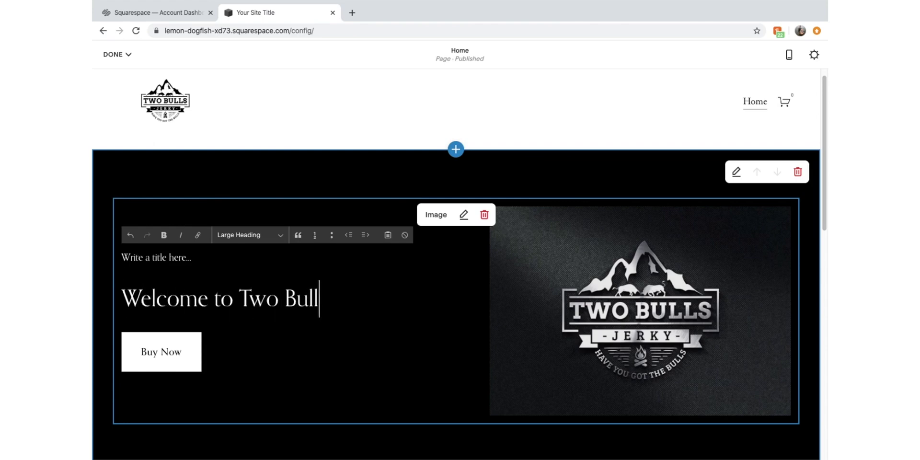
type("s Jerky.")
key("Return")
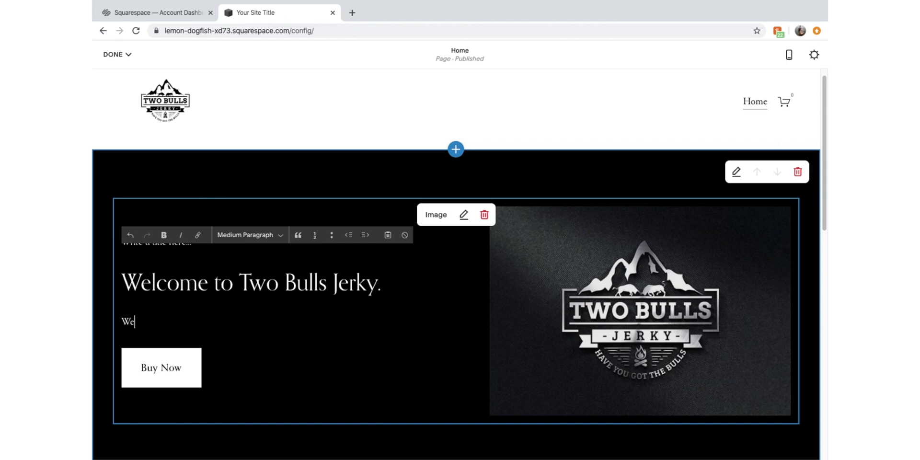
key("BackSpace")
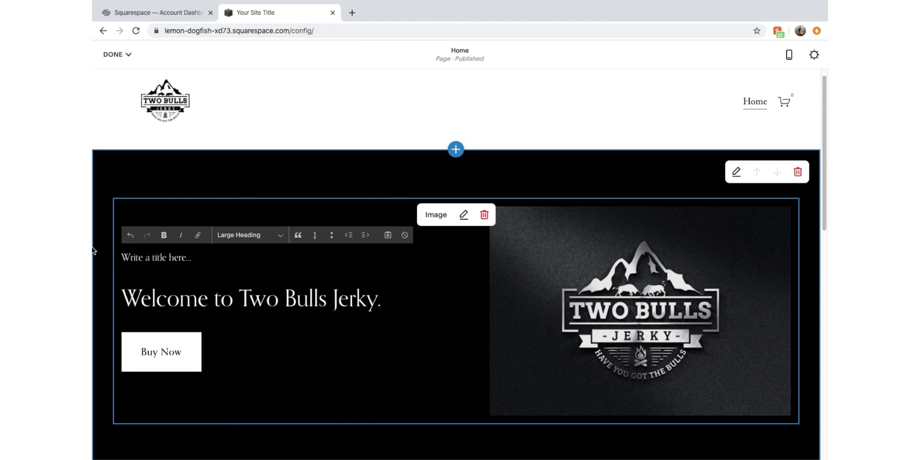
left_click(200, 257)
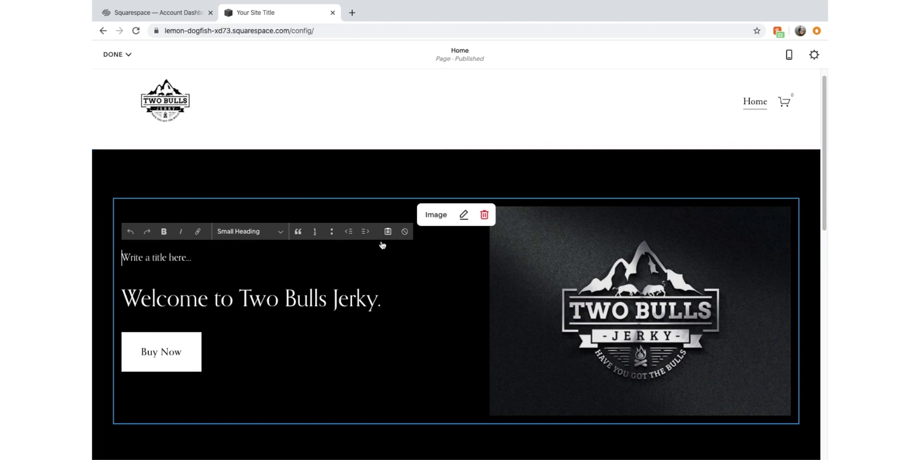
left_click(361, 210)
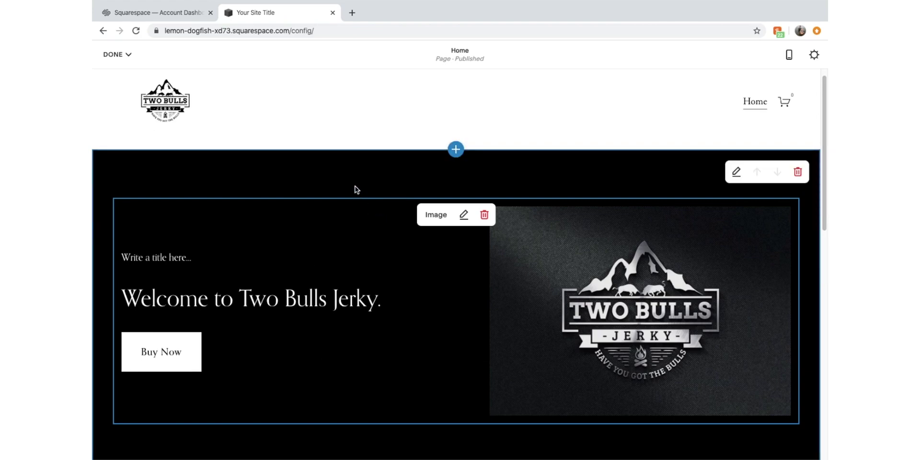
scroll(407, 335, "down", 1)
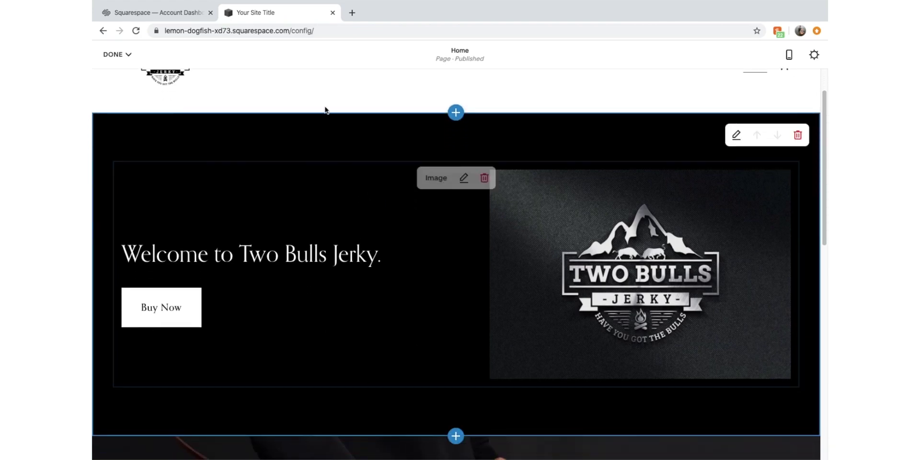
Save the Home page changes via Done > Save
left_click(115, 54)
left_click(117, 75)
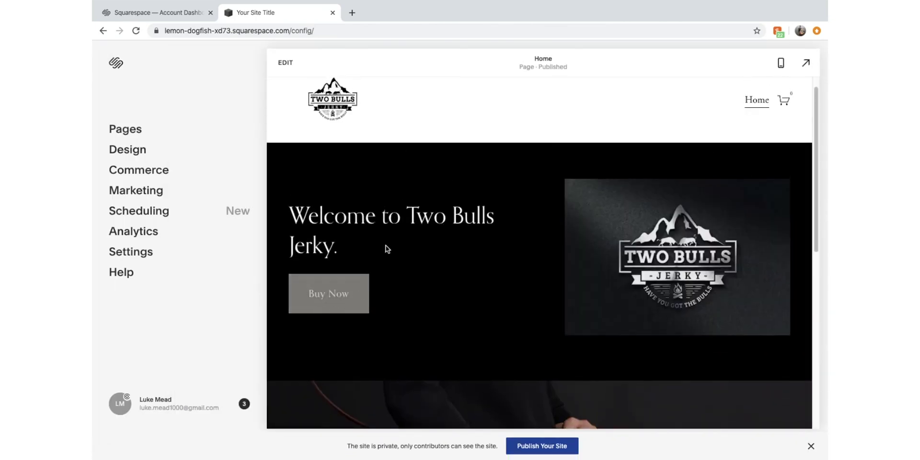
scroll(481, 328, "down", 1)
scroll(501, 276, "up", 2)
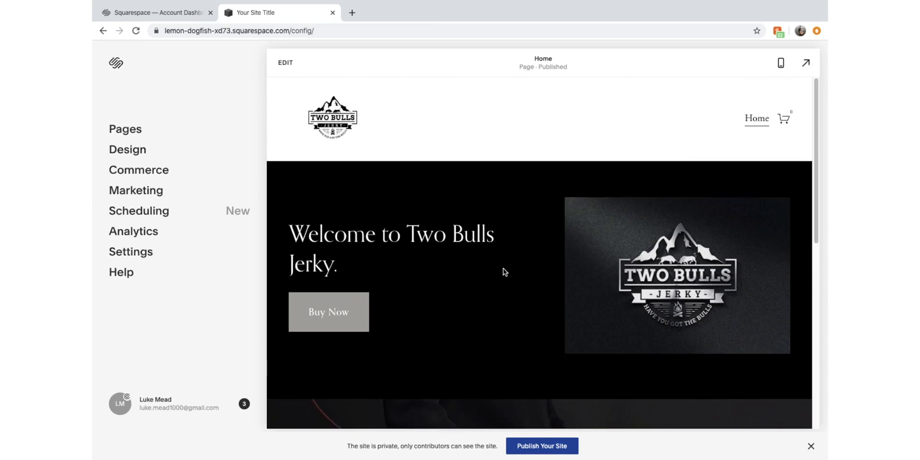
Check the homepage in mobile preview, then return to desktop view
left_click(782, 71)
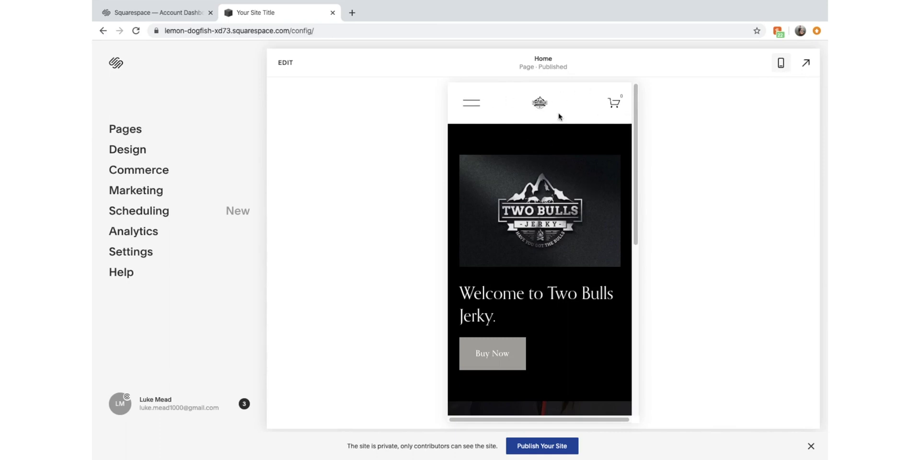
scroll(513, 287, "down", 3)
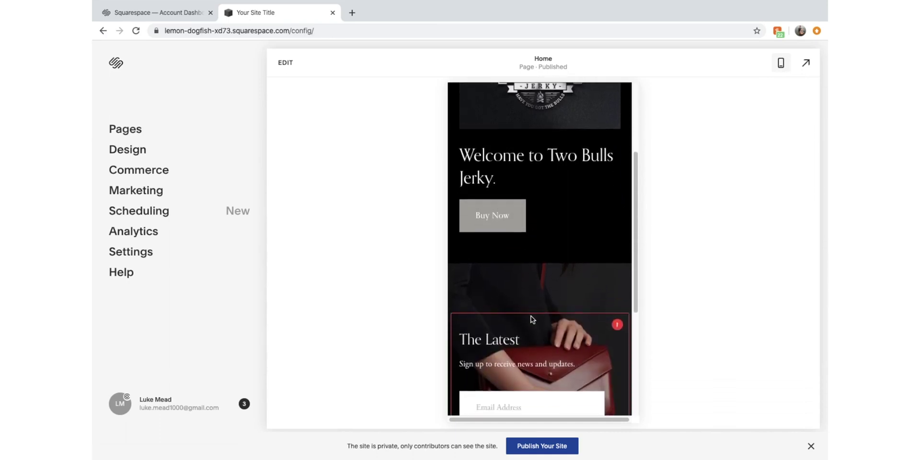
scroll(532, 319, "up", 1)
scroll(532, 319, "up", 2)
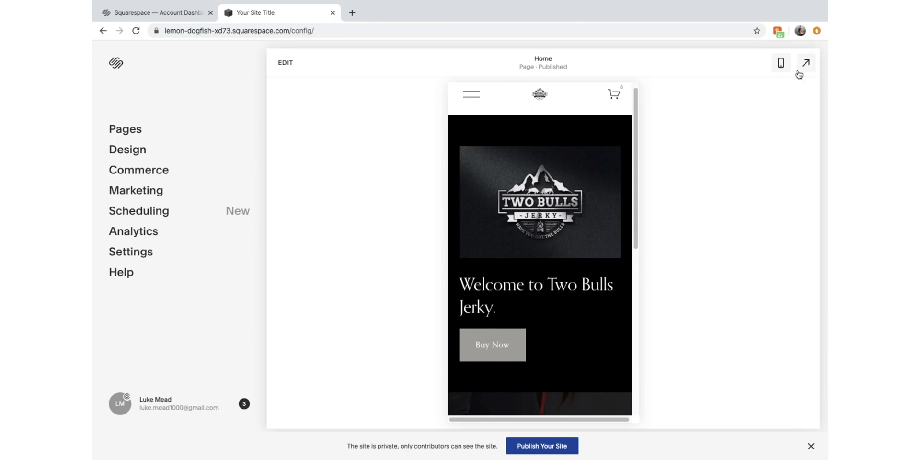
left_click(781, 63)
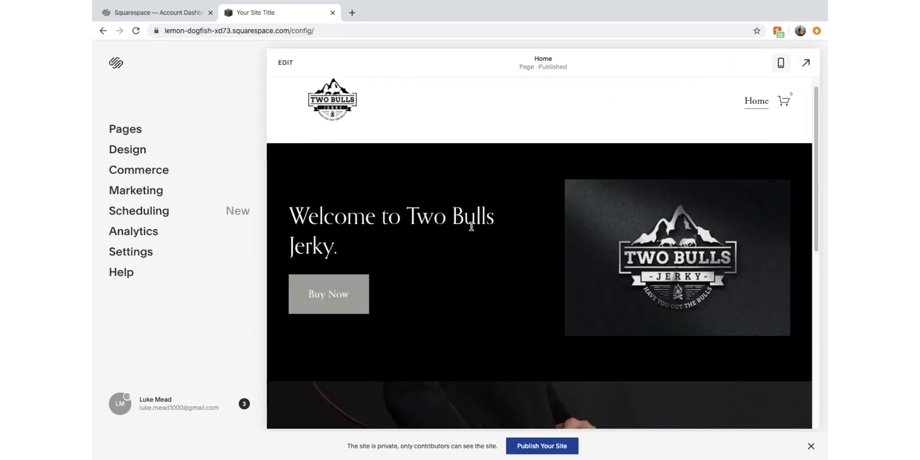
scroll(423, 267, "down", 3)
scroll(421, 265, "down", 3)
Edit the footer and remove both 'The Latest' newsletter and Tresoire sections
left_click(285, 62)
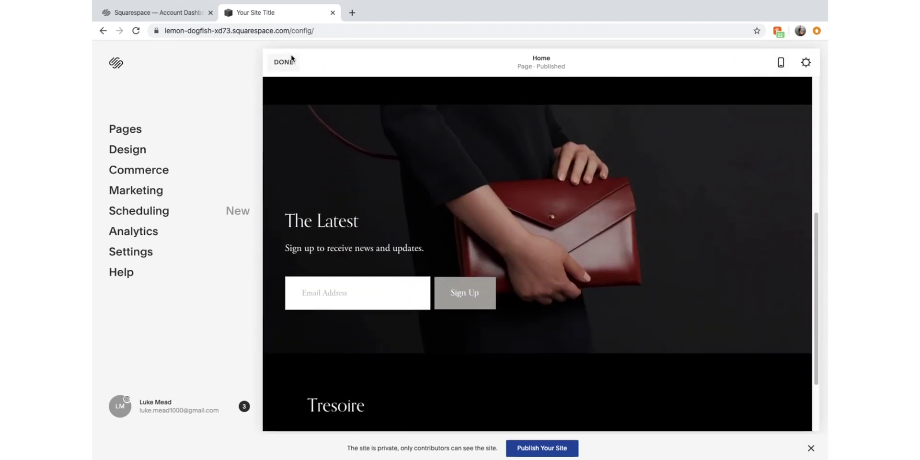
scroll(478, 348, "up", 3)
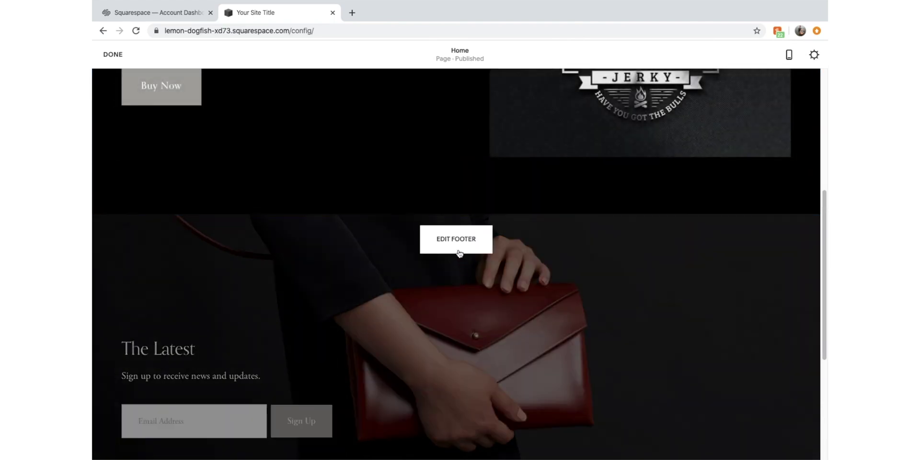
left_click(458, 242)
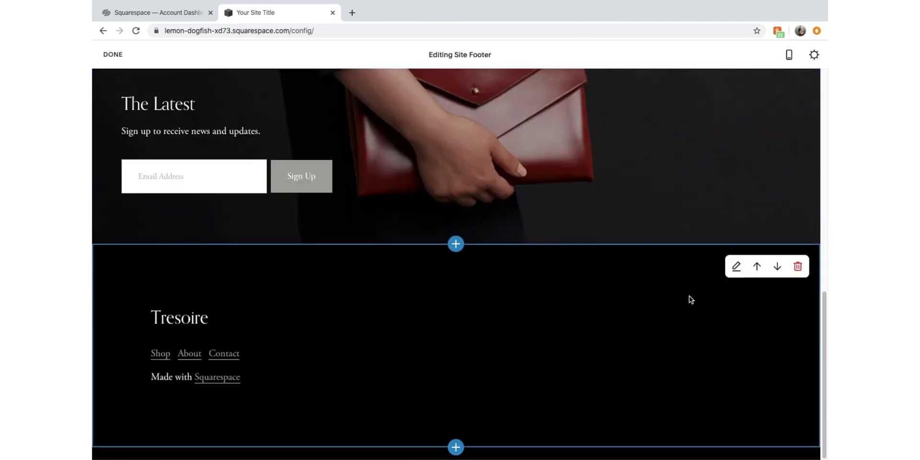
scroll(643, 253, "up", 3)
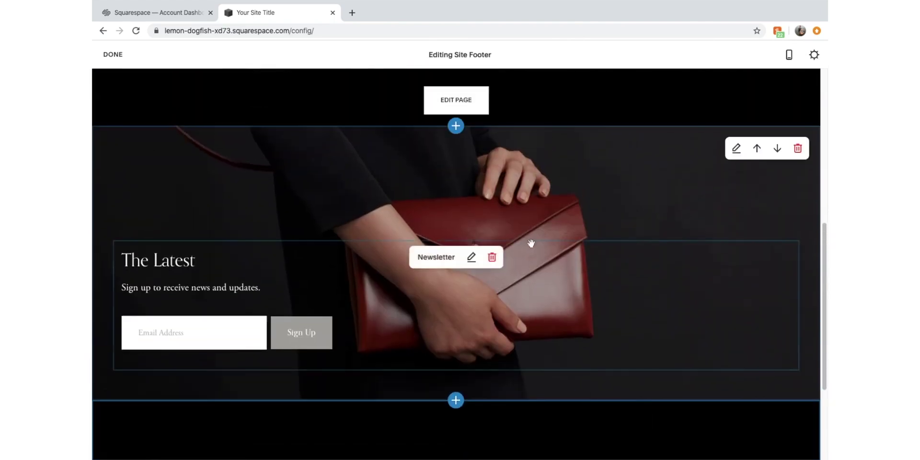
left_click(793, 149)
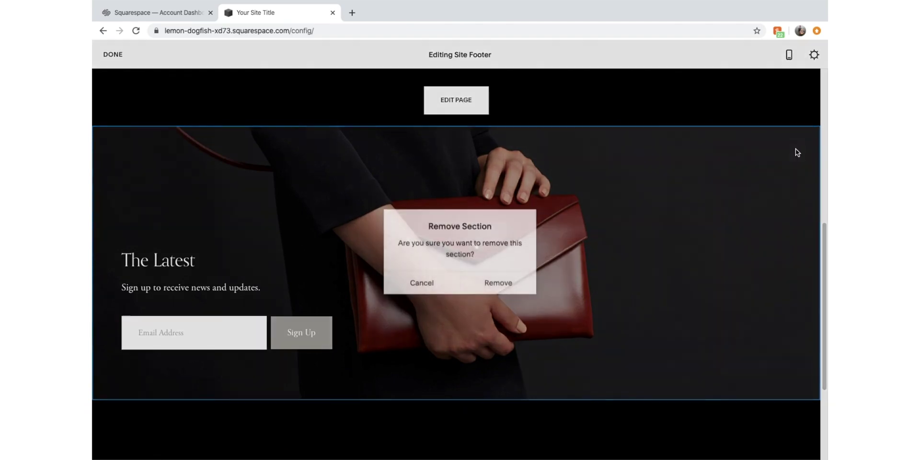
left_click(518, 285)
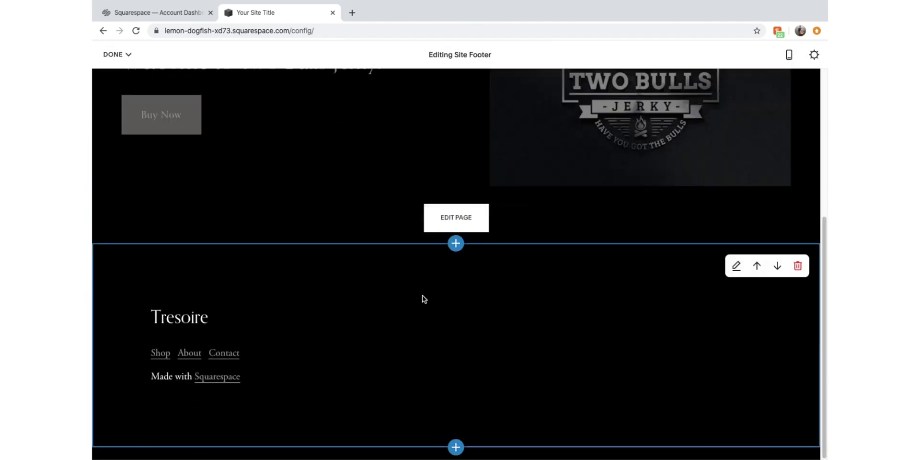
left_click(797, 265)
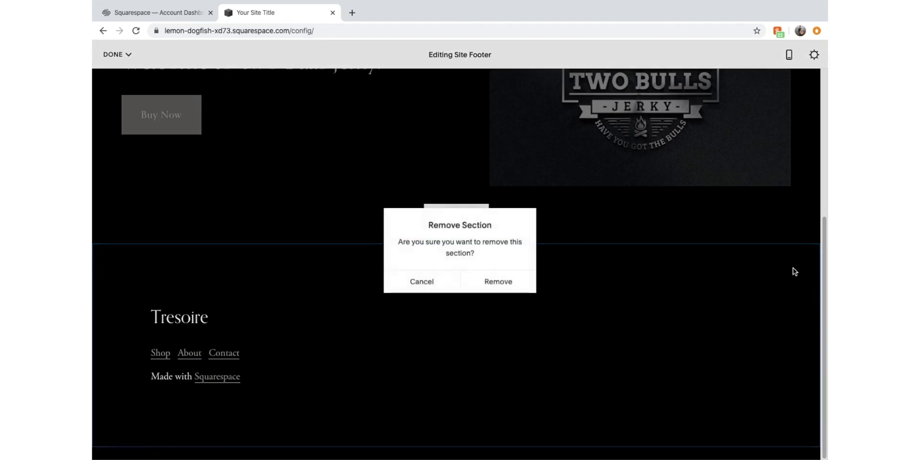
left_click(511, 284)
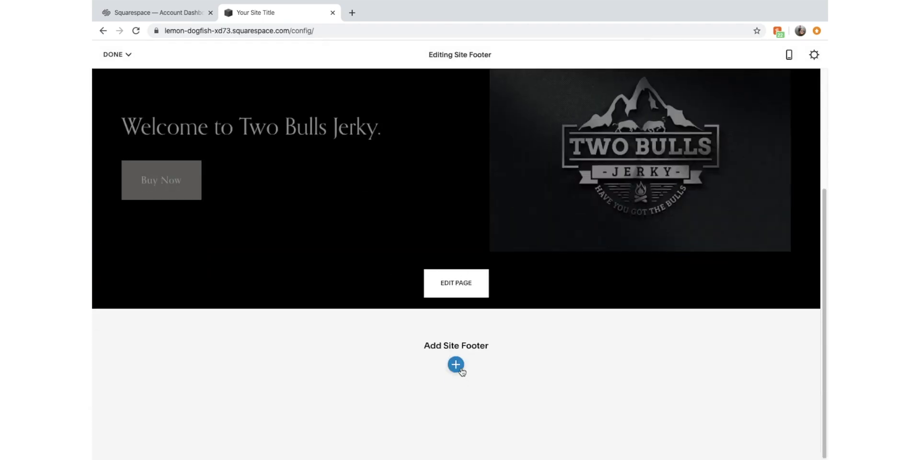
Add the social-links footer layout and set its Site Title to 'Two Bulls Jerky.'
left_click(460, 368)
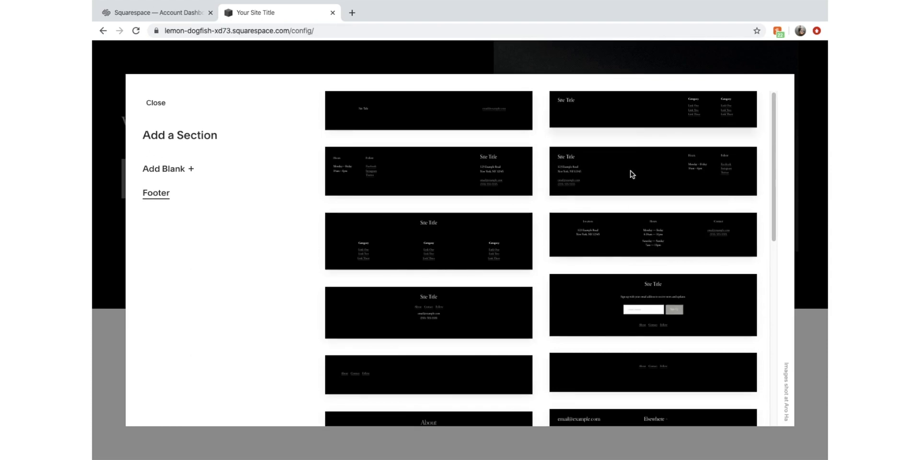
left_click(480, 125)
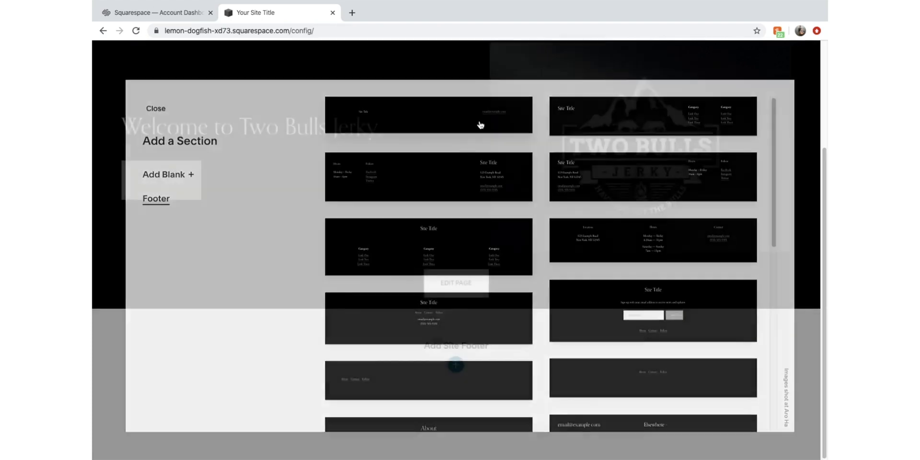
left_click(227, 380)
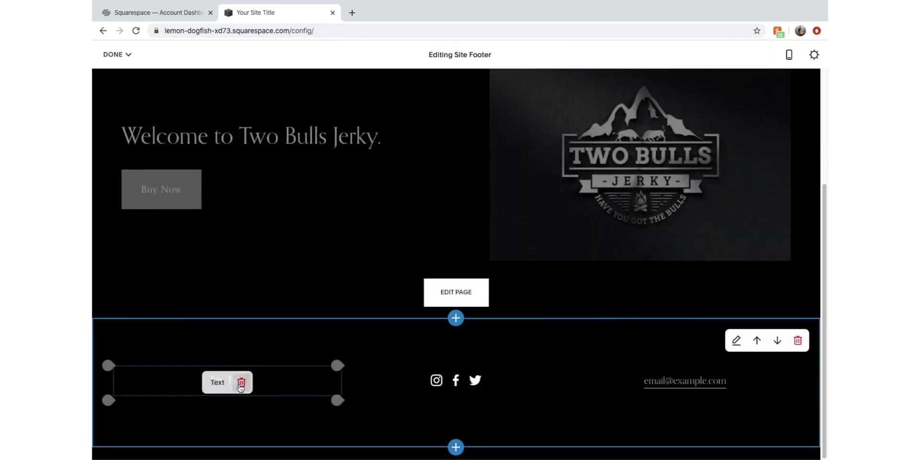
left_click(241, 382)
left_click(207, 389)
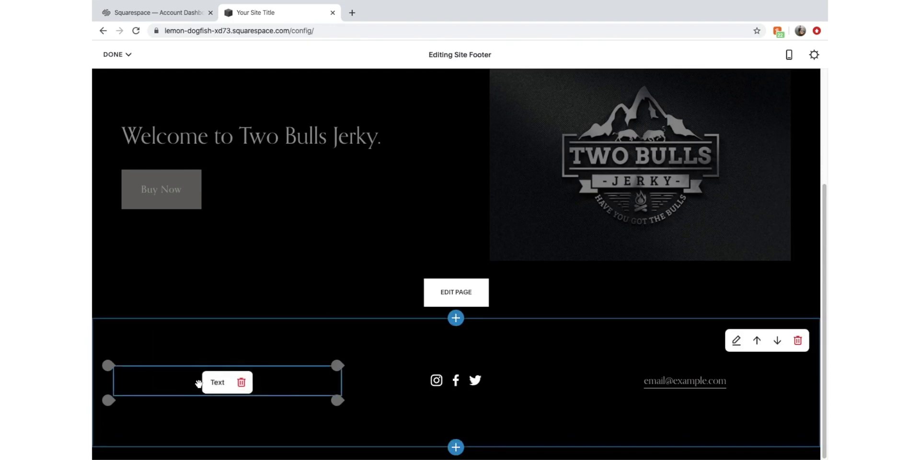
left_click(202, 384)
left_click_drag(208, 382, 244, 381)
type("T")
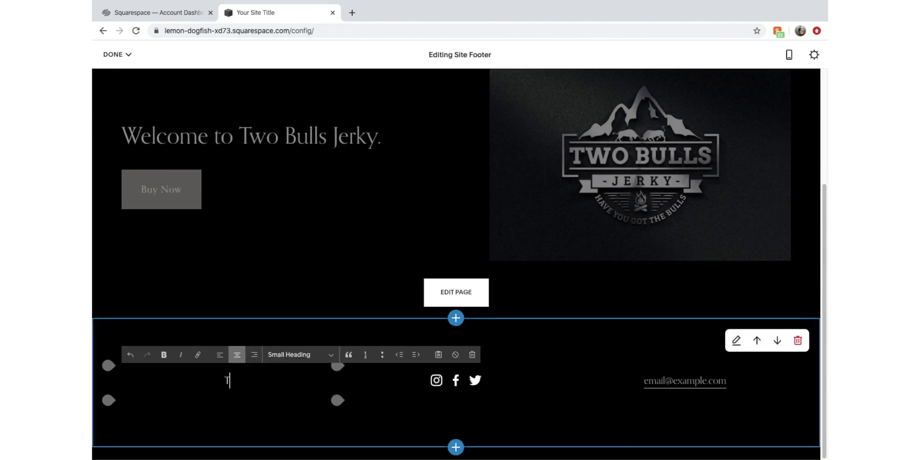
type("wo Bulls Jerky.")
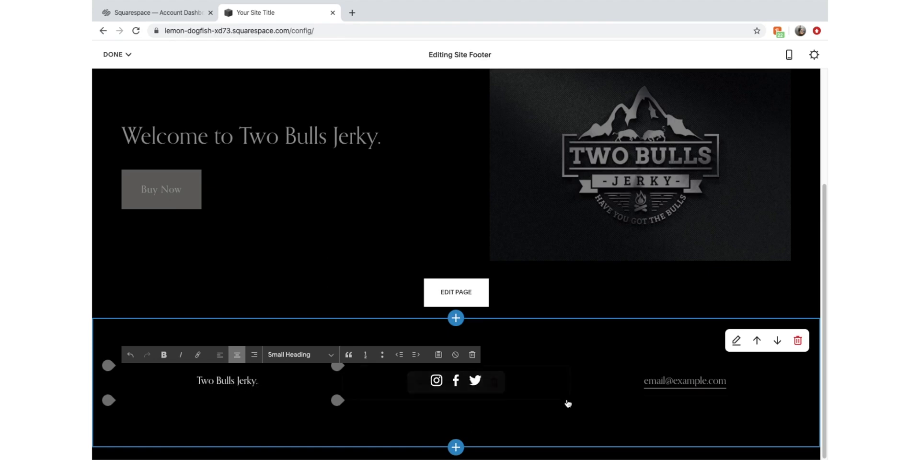
Replace the footer's placeholder email text with the store's contact e-mail address
left_click(634, 383)
left_click_drag(734, 382, 648, 382)
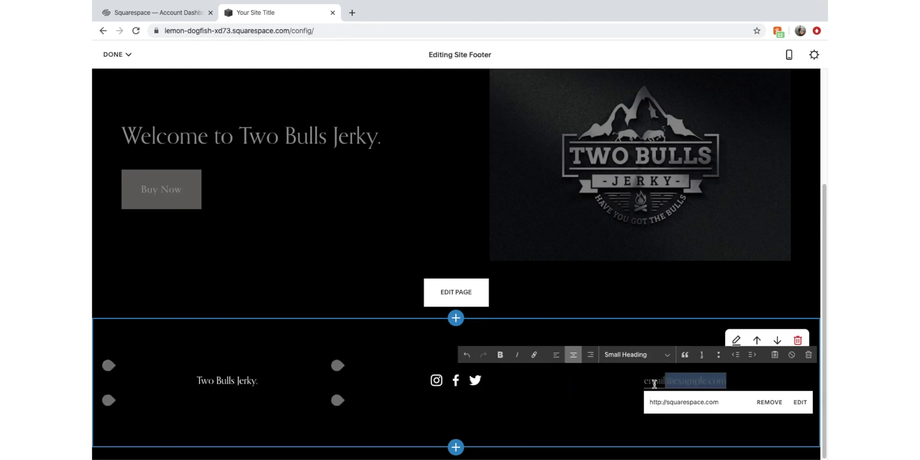
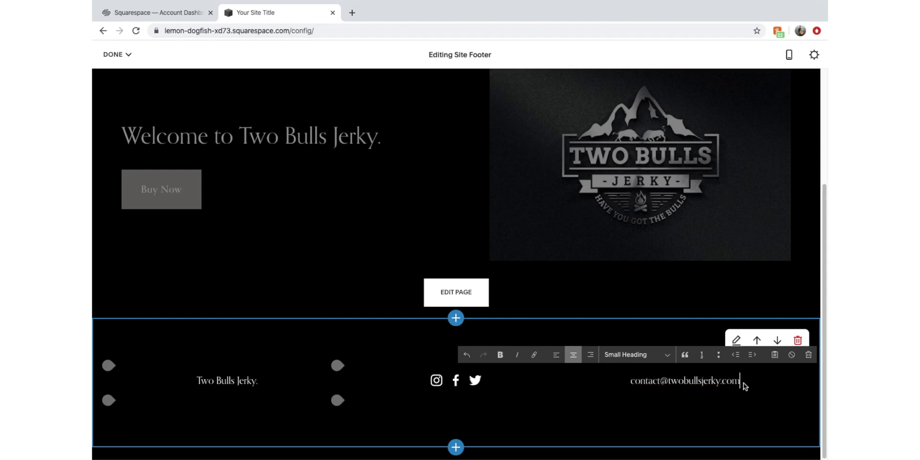
Make the footer contact e-mail text an Email-type link and apply it
left_click_drag(742, 383, 626, 387)
left_click(533, 354)
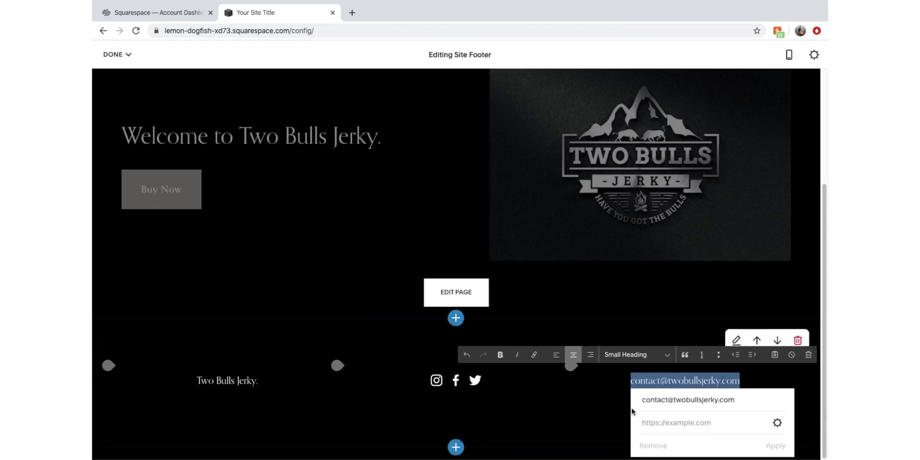
left_click(778, 422)
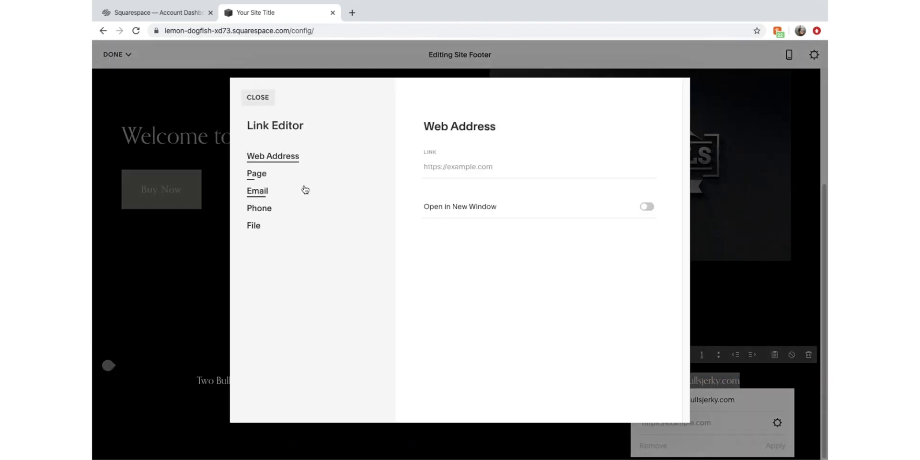
left_click(299, 176)
left_click(300, 228)
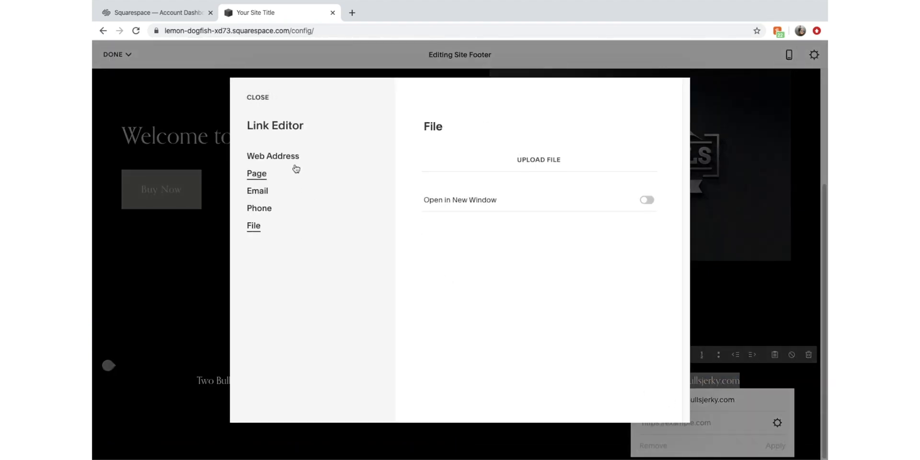
left_click(293, 197)
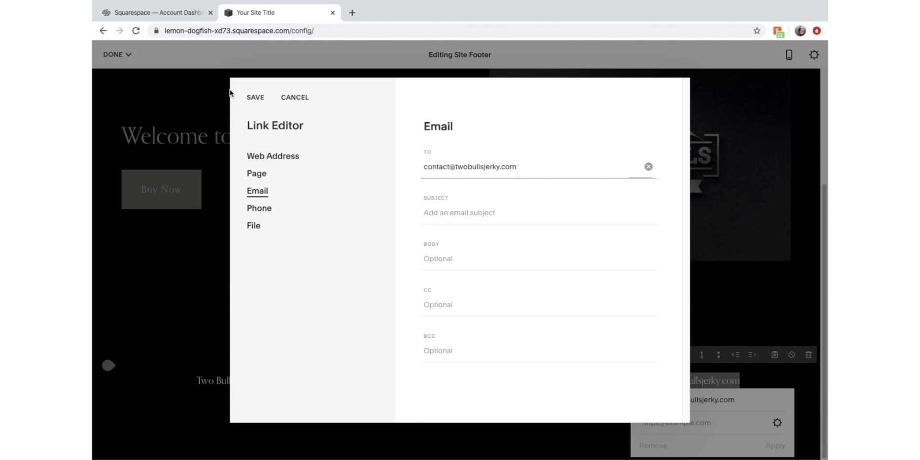
left_click(256, 97)
left_click(772, 446)
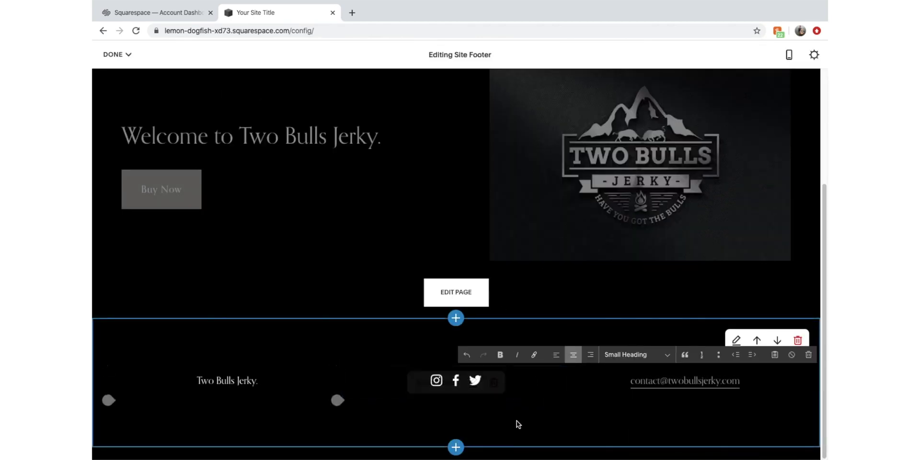
Save the footer changes and exit the page editor
left_click(393, 262)
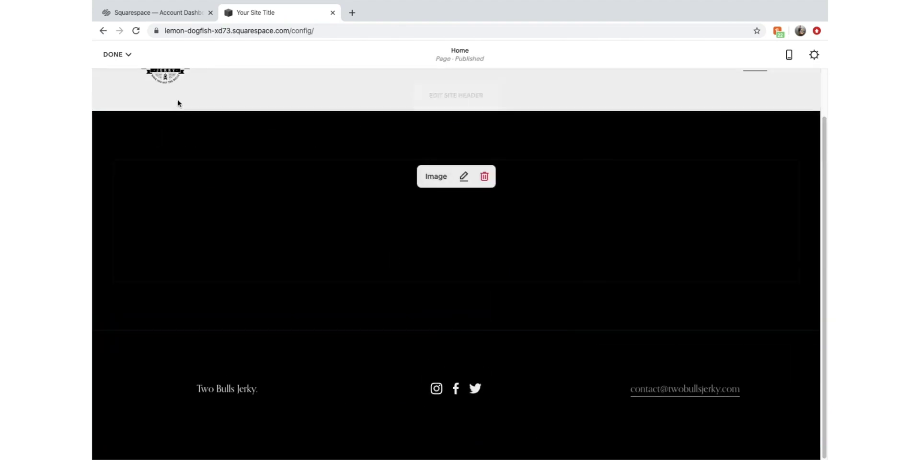
left_click(113, 54)
left_click(115, 79)
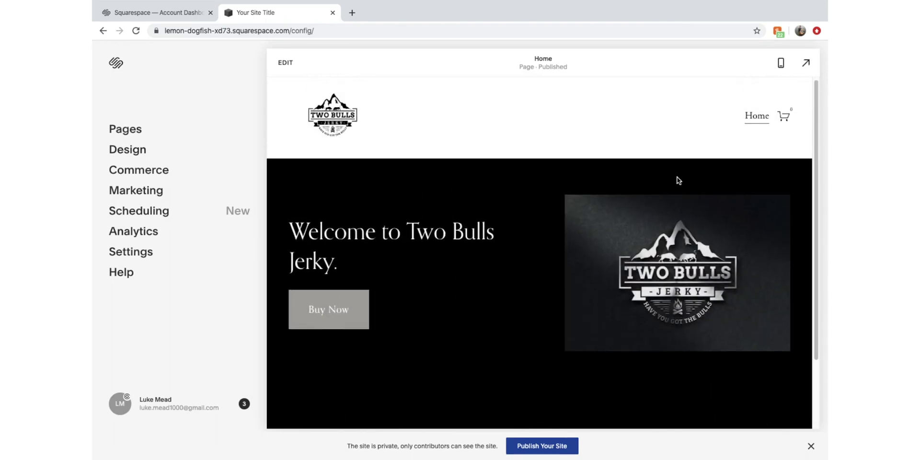
Bring up the Pages panel listing the site's main navigation
scroll(410, 311, "down", 2)
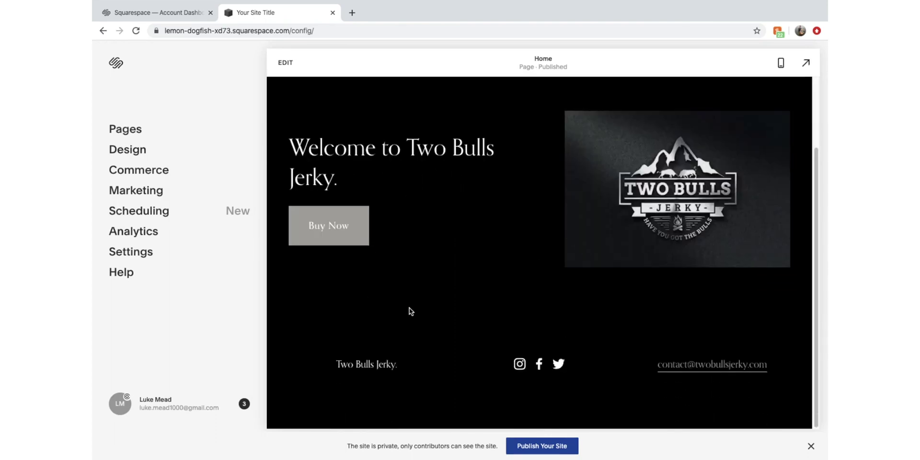
scroll(411, 374, "up", 2)
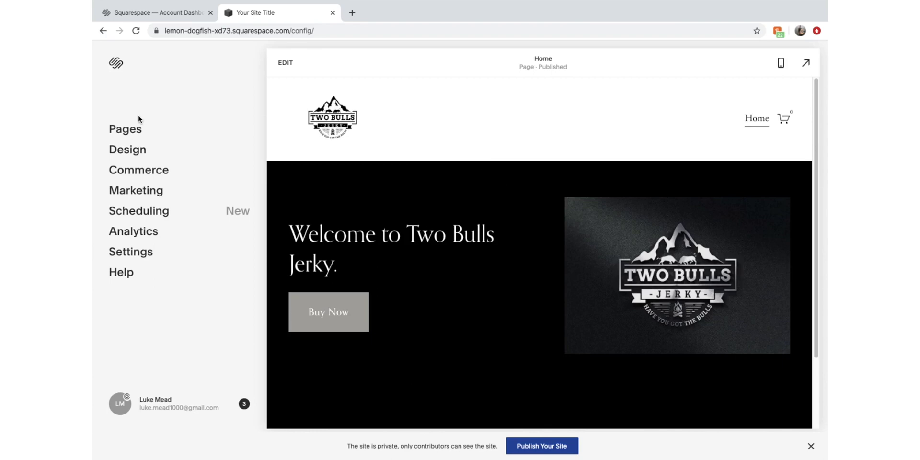
left_click(124, 138)
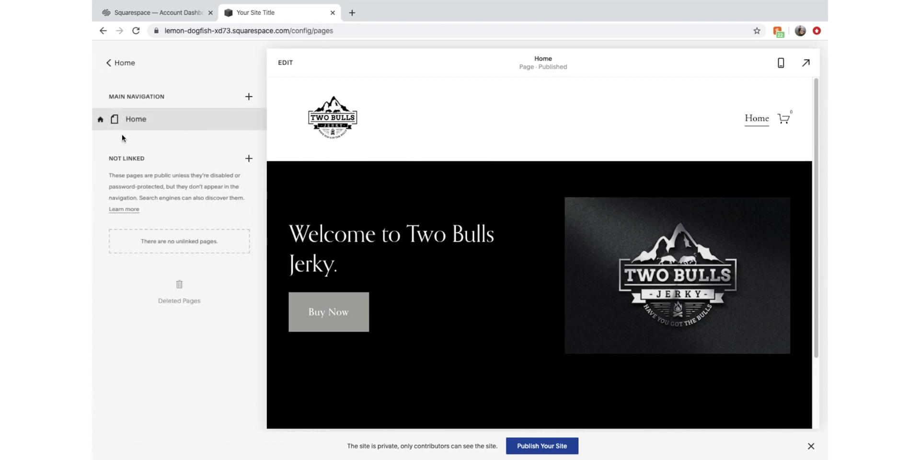
Add a Store page named Shop to Main Navigation and open its product panel
left_click(249, 96)
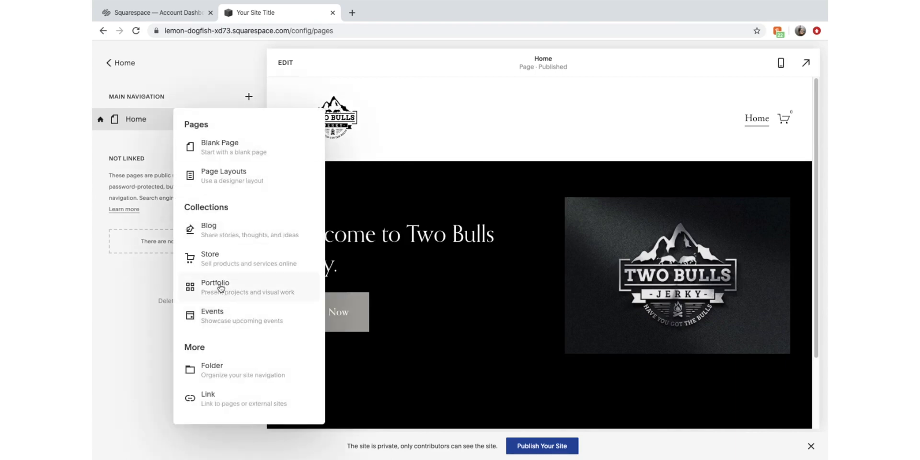
left_click(227, 267)
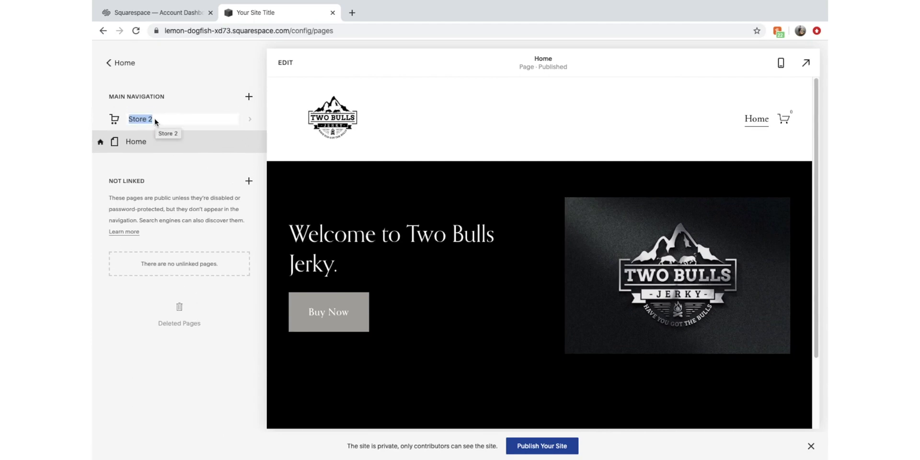
type("Shop")
key("Return")
left_click(131, 119)
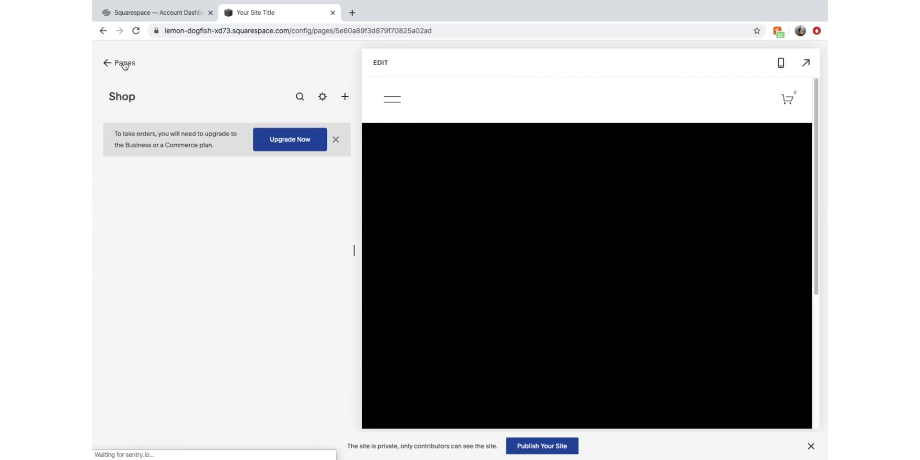
Move Shop below Home, open its items in Manage Items, and dismiss the upgrade notice
left_click(124, 64)
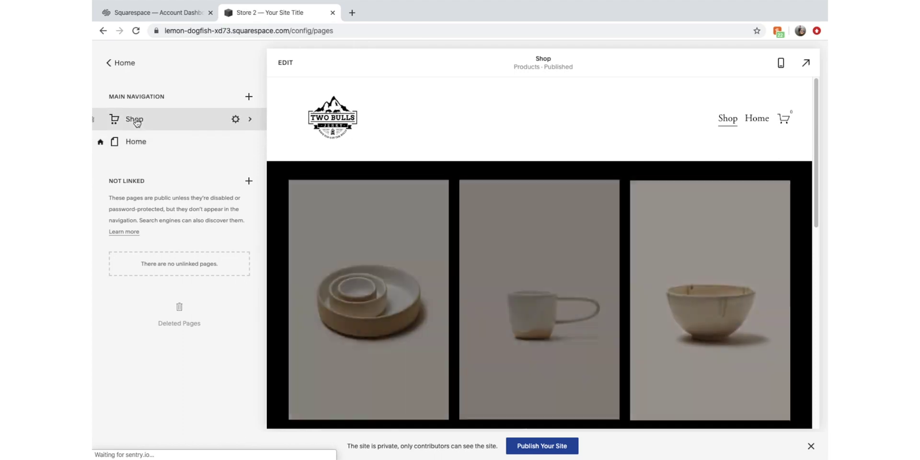
left_click_drag(136, 123, 138, 156)
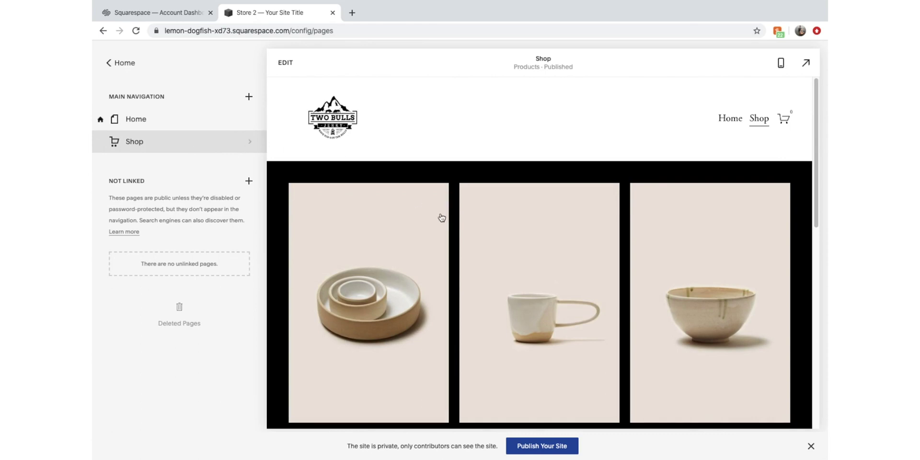
left_click(289, 61)
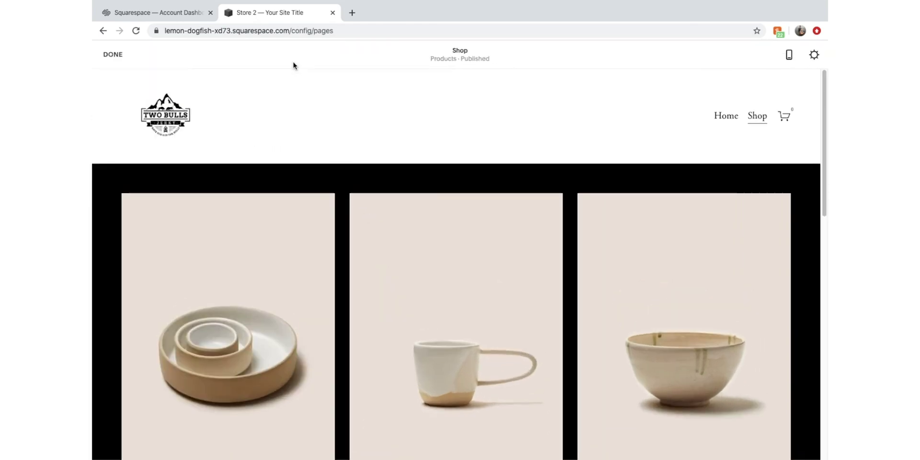
mouse_move(360, 185)
scroll(361, 185, "down", 3)
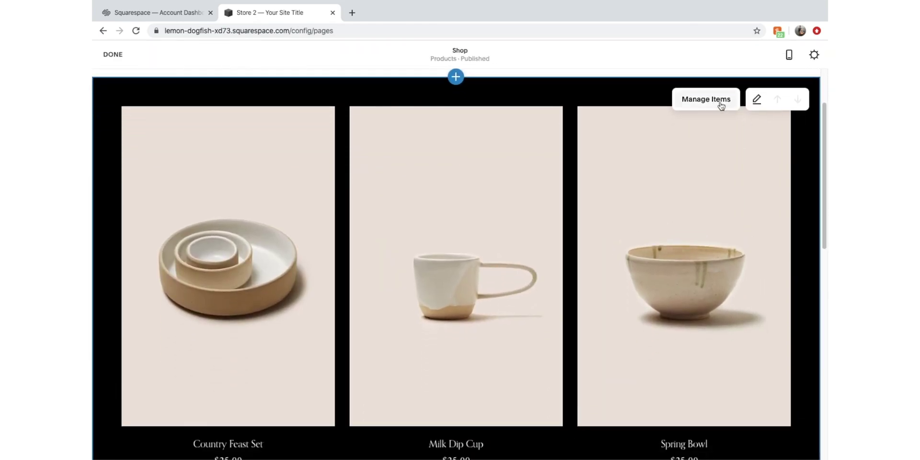
left_click(720, 100)
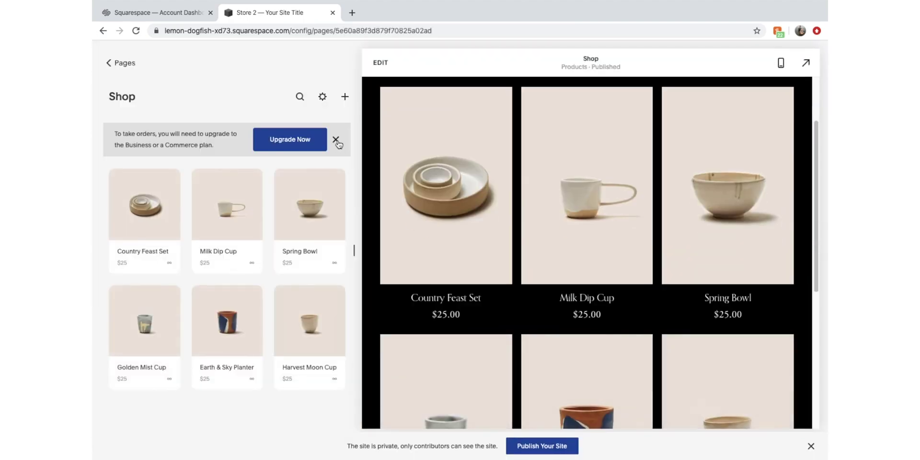
left_click(337, 140)
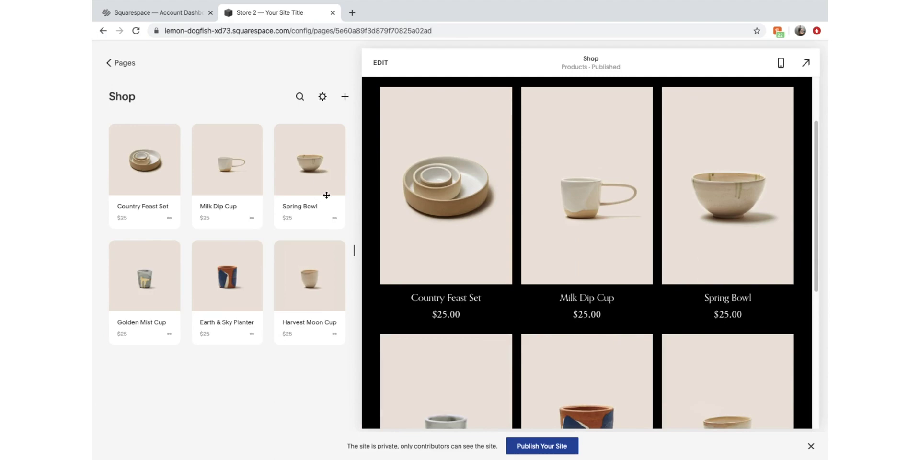
Hide the private-site banner on the Shop page
left_click(322, 97)
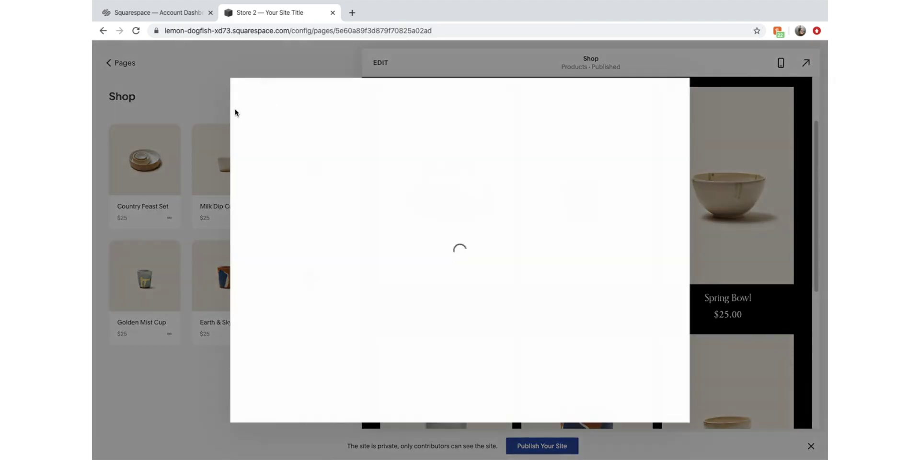
left_click(199, 104)
left_click(164, 171)
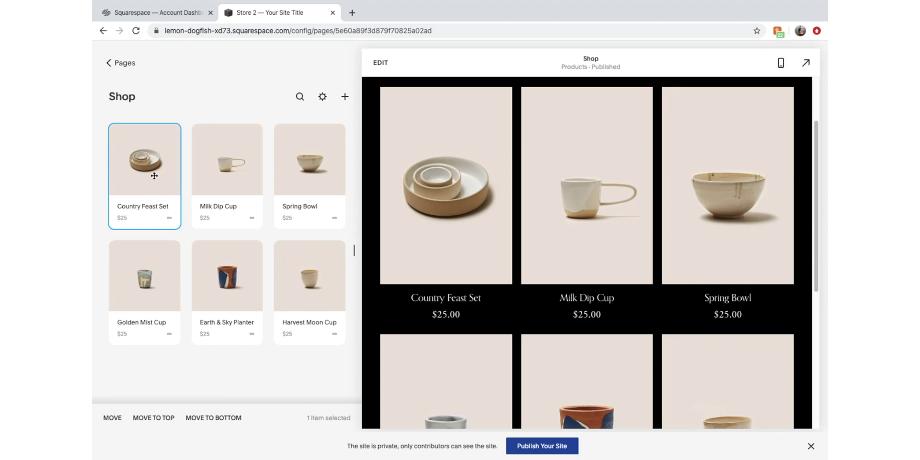
left_click(323, 98)
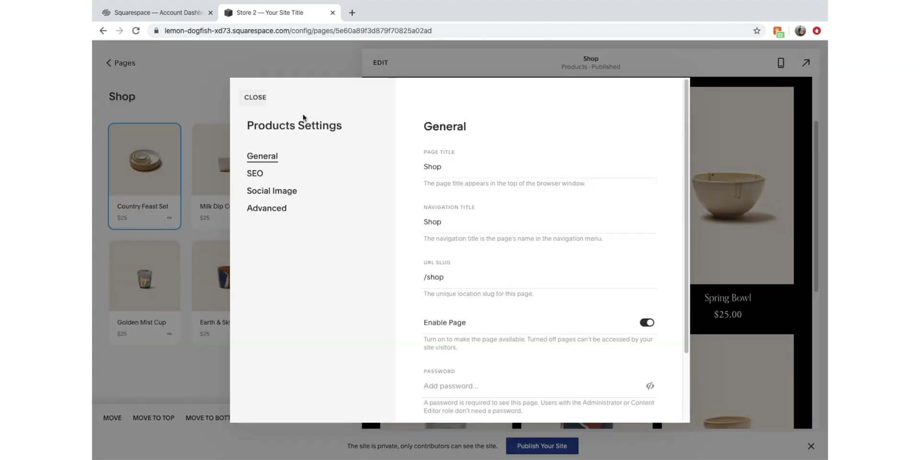
left_click(262, 102)
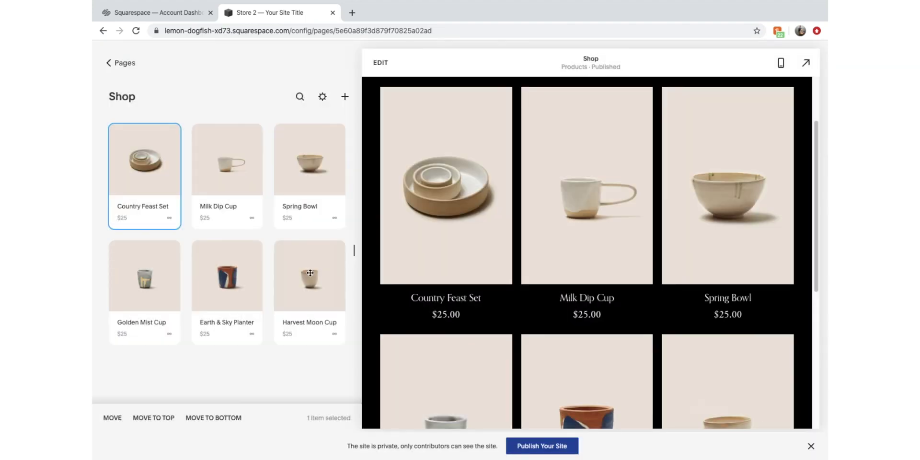
mouse_move(734, 439)
left_click(811, 446)
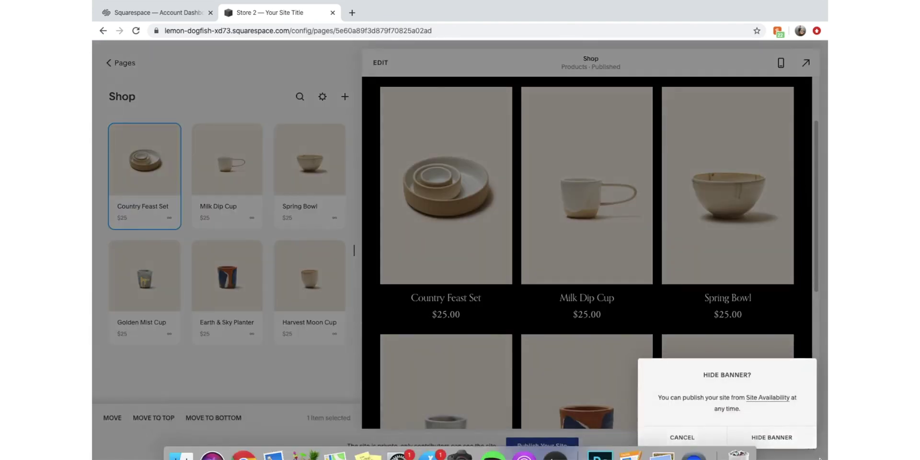
left_click(785, 442)
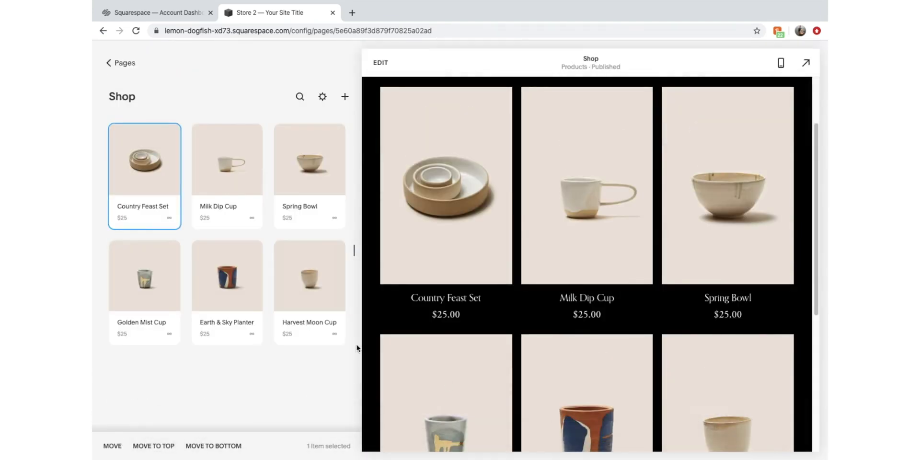
left_click(150, 173)
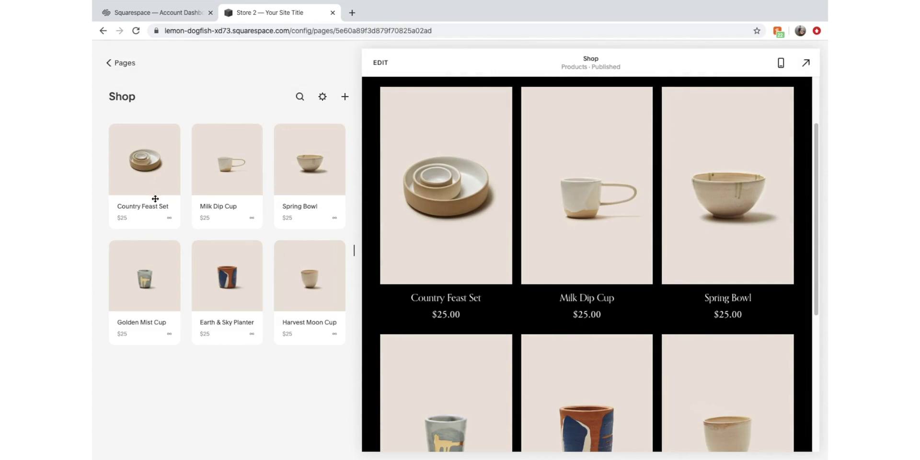
Delete the Country Feast Set, Milk Dip Cup and Spring Bowl sample products
left_click(161, 216)
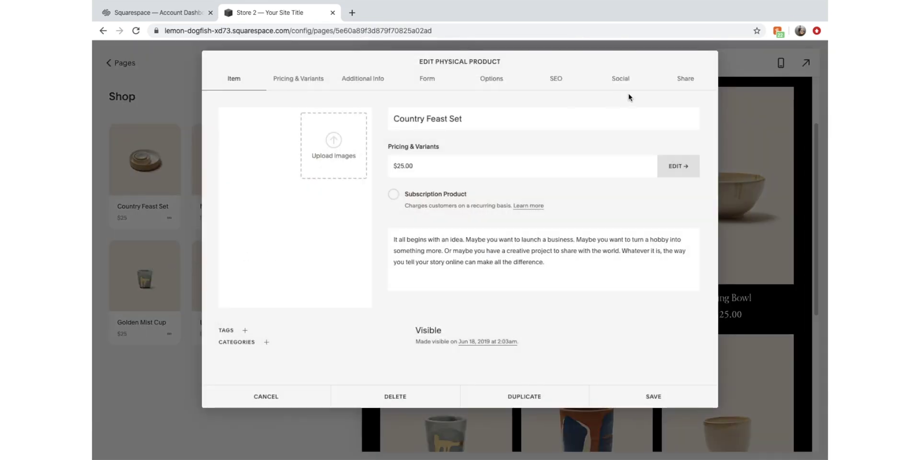
left_click(434, 394)
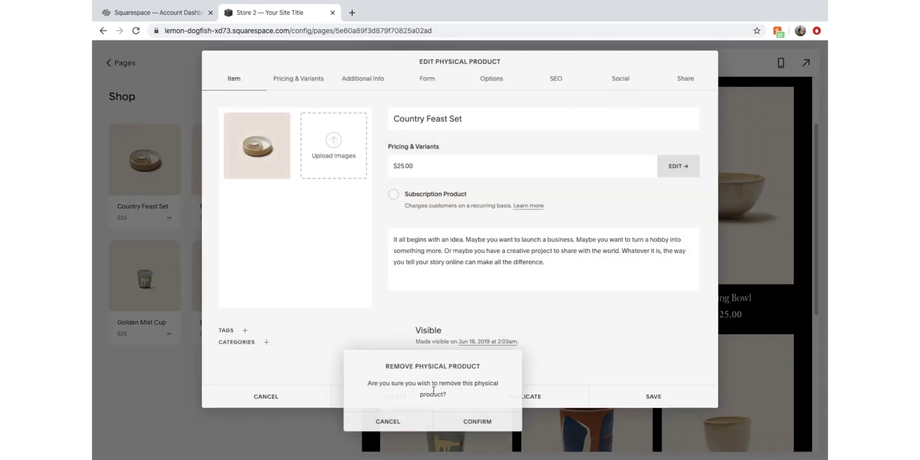
left_click(498, 424)
left_click(157, 188)
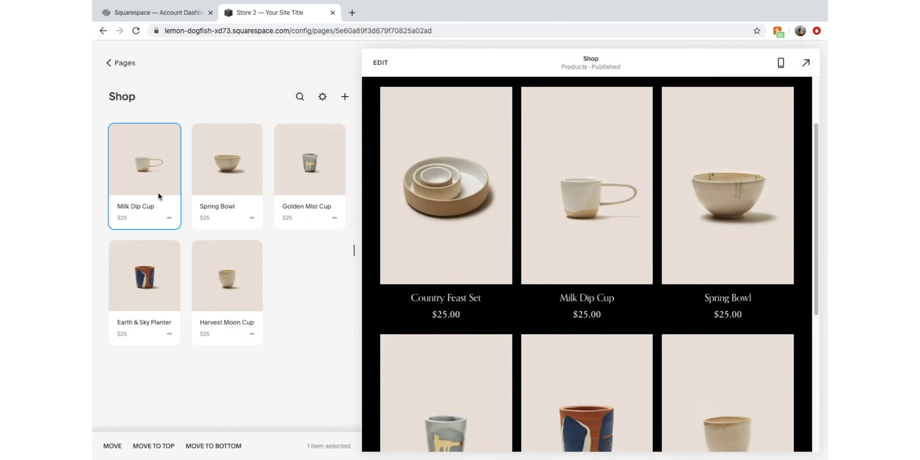
left_click(162, 209)
left_click(155, 172)
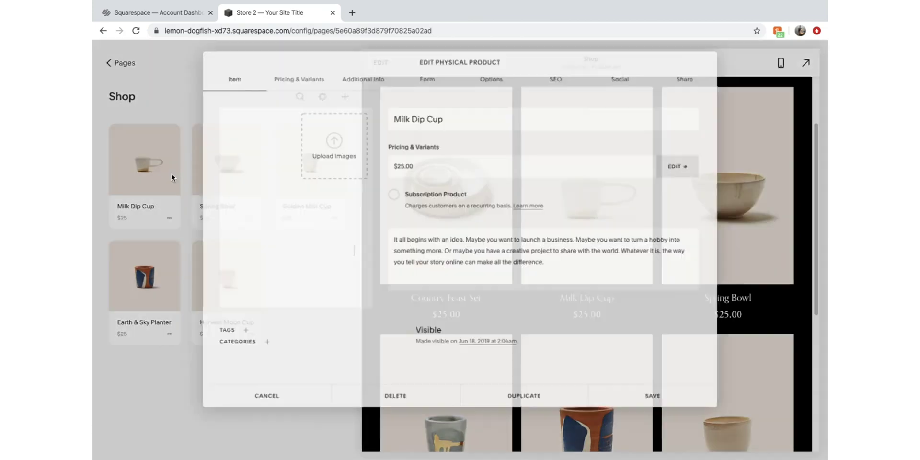
left_click(434, 397)
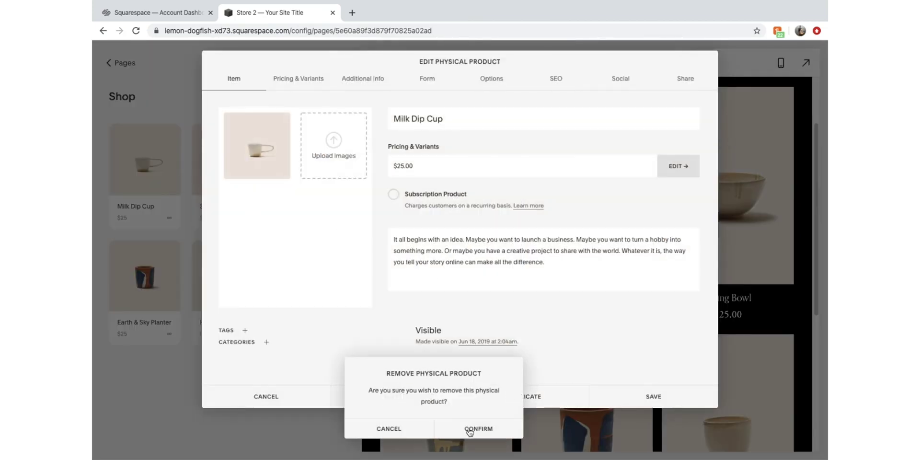
left_click(472, 425)
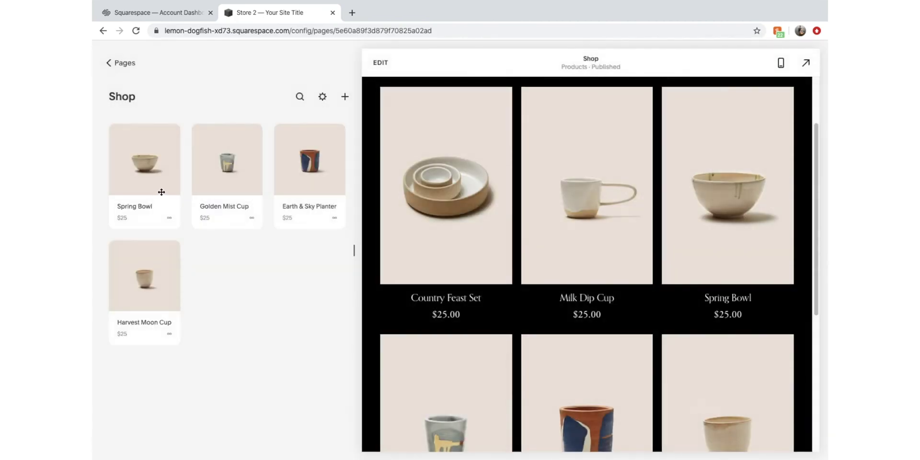
left_click(159, 172)
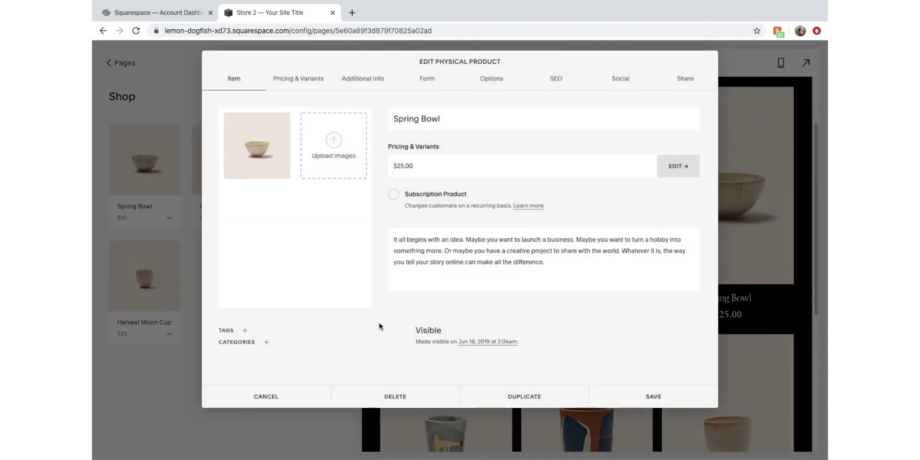
left_click(422, 397)
left_click(485, 416)
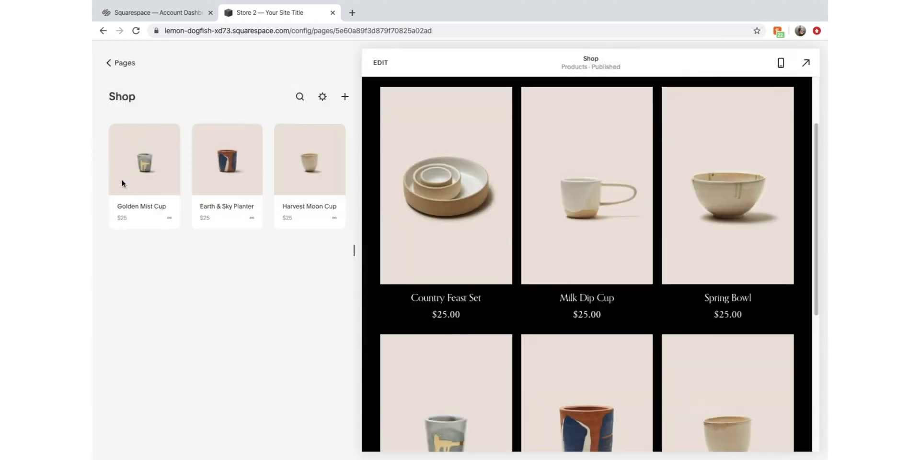
Delete the remaining Golden Mist Cup, Earth & Sky Planter and Harvest Moon Cup products
left_click(154, 179)
left_click(446, 397)
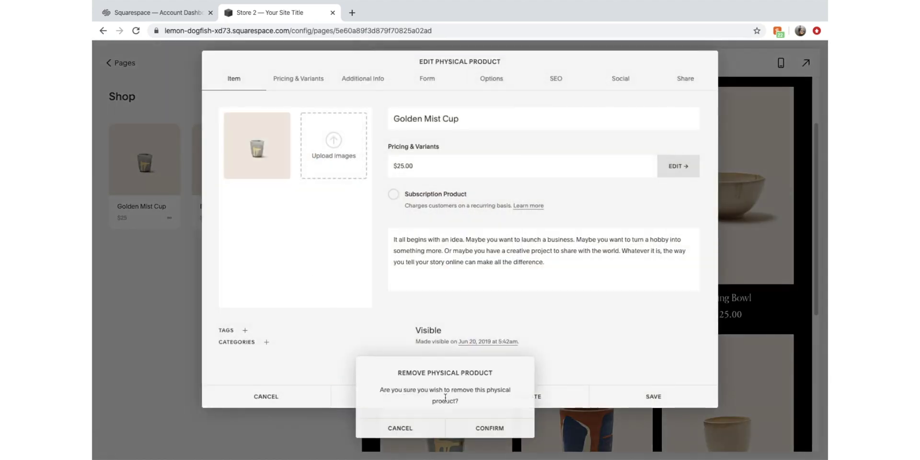
left_click(490, 428)
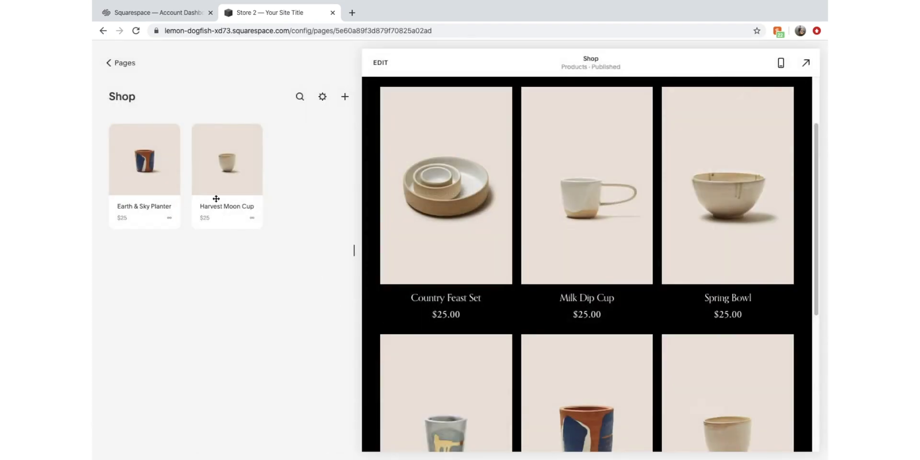
left_click(173, 186)
key("Escape")
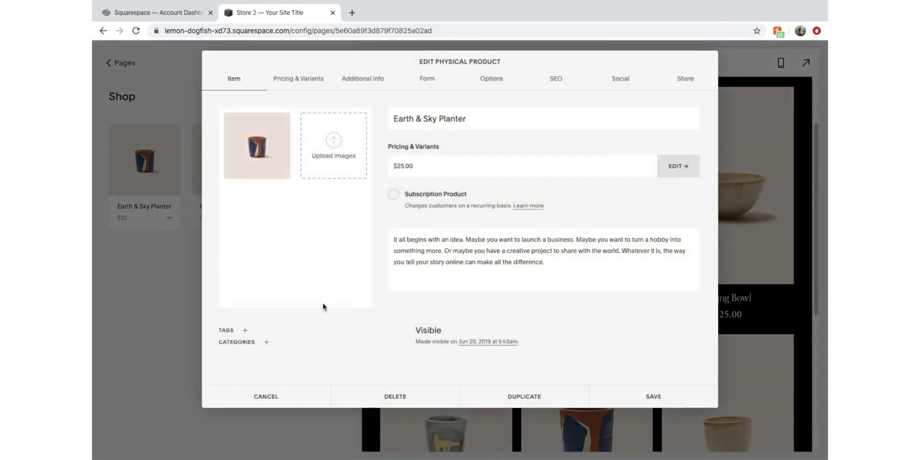
left_click(415, 405)
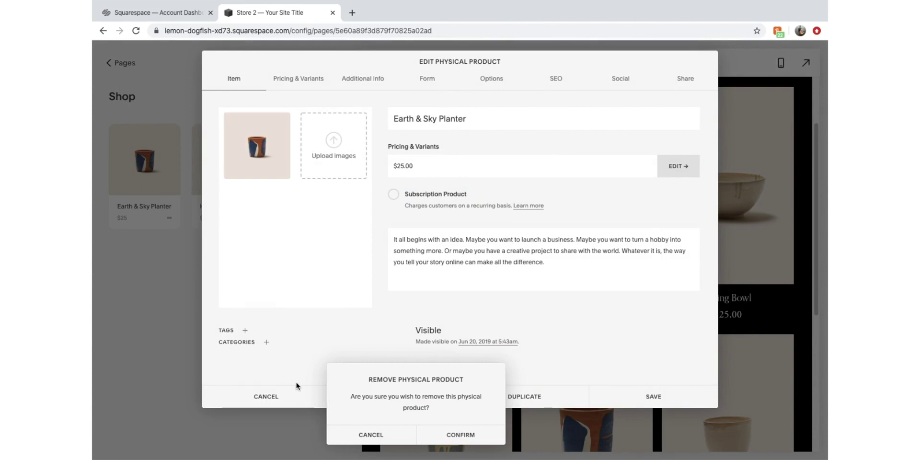
left_click(444, 435)
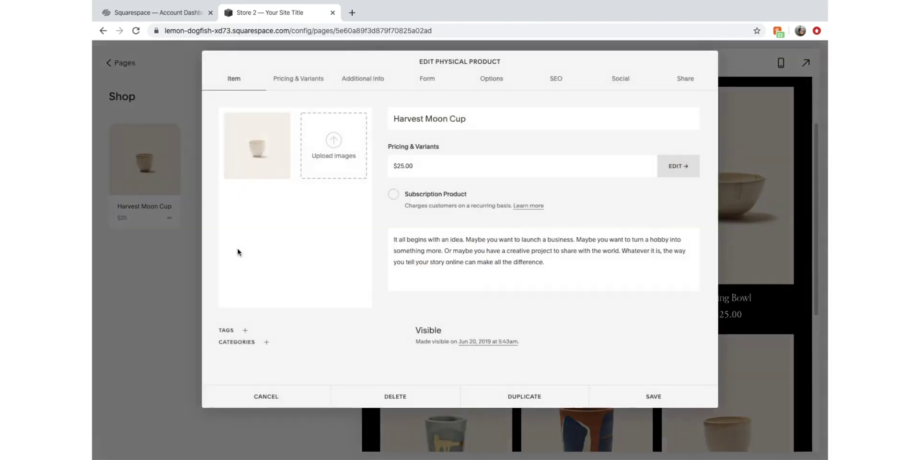
left_click(396, 397)
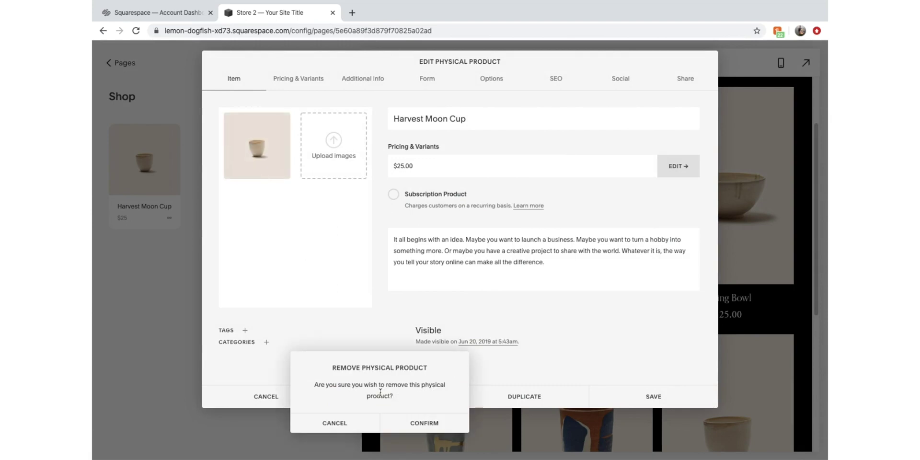
left_click(432, 423)
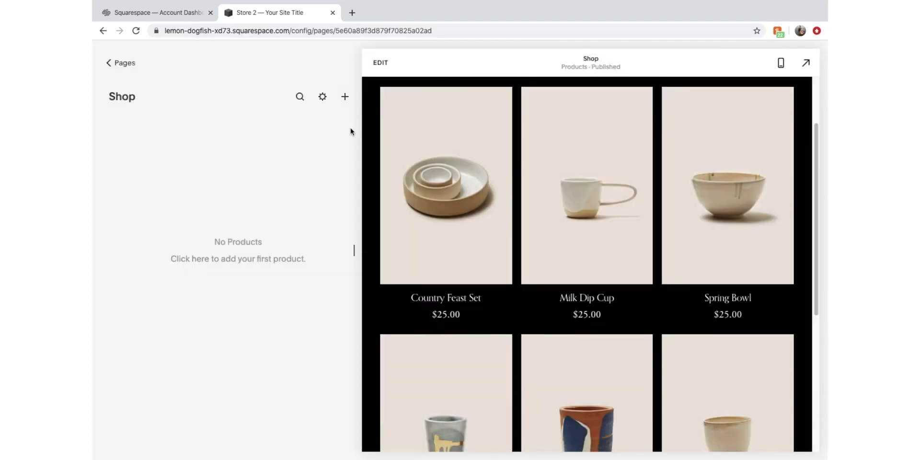
Create a physical product named 'Chilli Beef Jerky' and start uploading its image
left_click(345, 97)
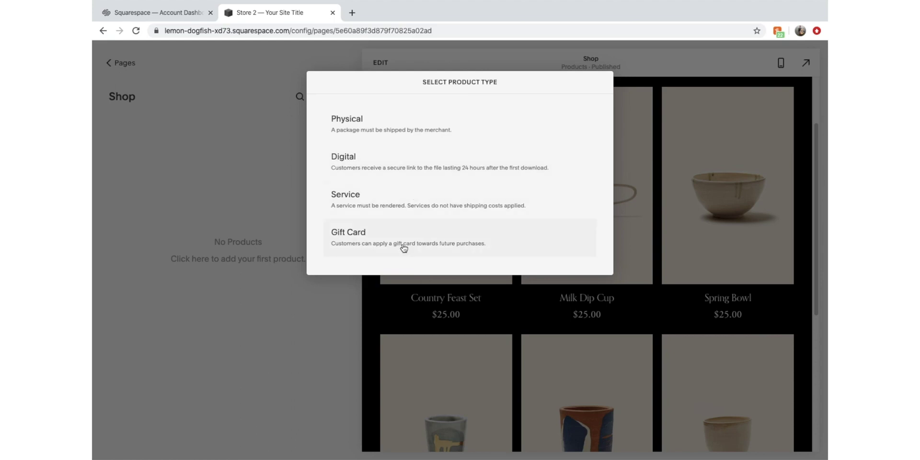
left_click(404, 144)
left_click(511, 110)
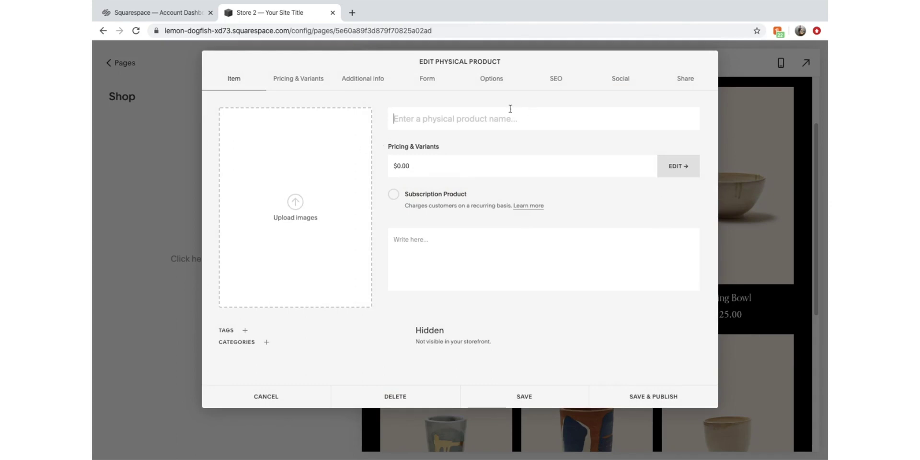
type("Chi")
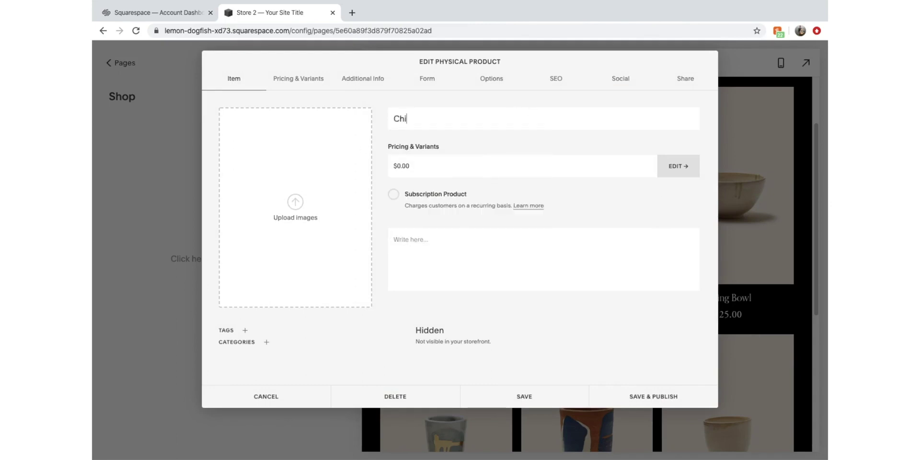
type("lli Beef J")
type("Ko")
key("BackSpace")
key("BackSpace")
type("Jerk")
left_click(296, 201)
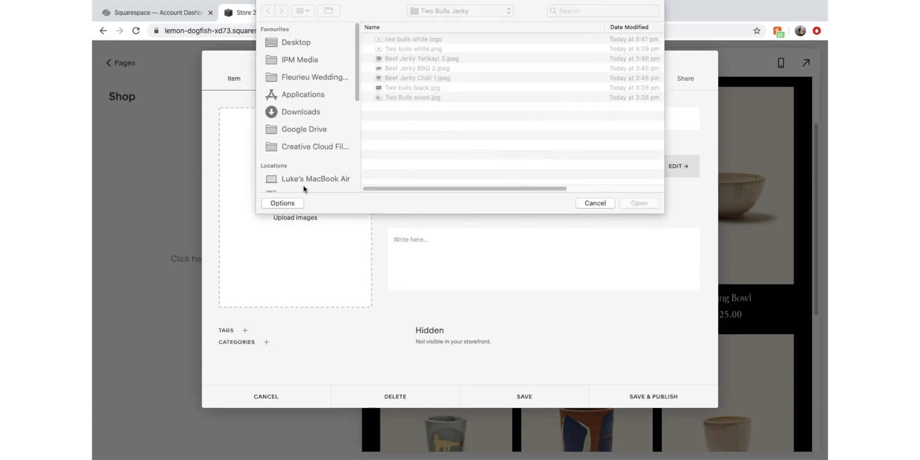
Upload Beef Jerky Chilli 1.jpeg and add the description 'The worlds best chilli beef jerky. Hand made in Australia.'
left_click(430, 80)
double_click(430, 79)
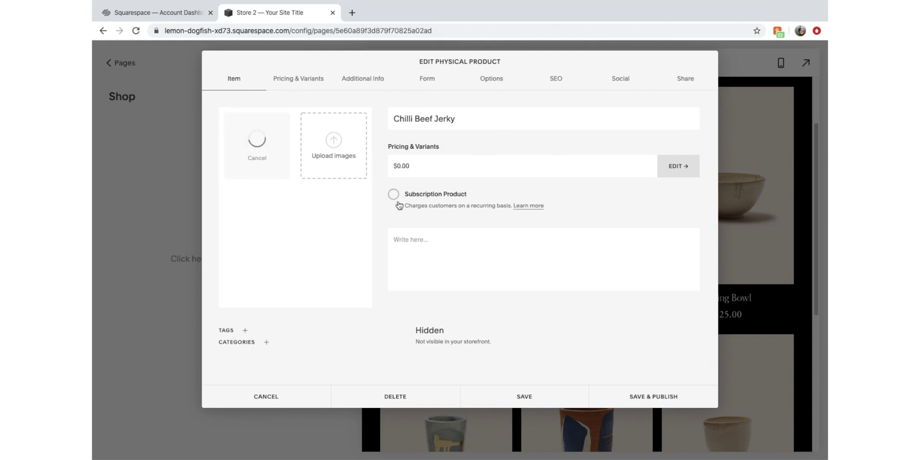
left_click(432, 262)
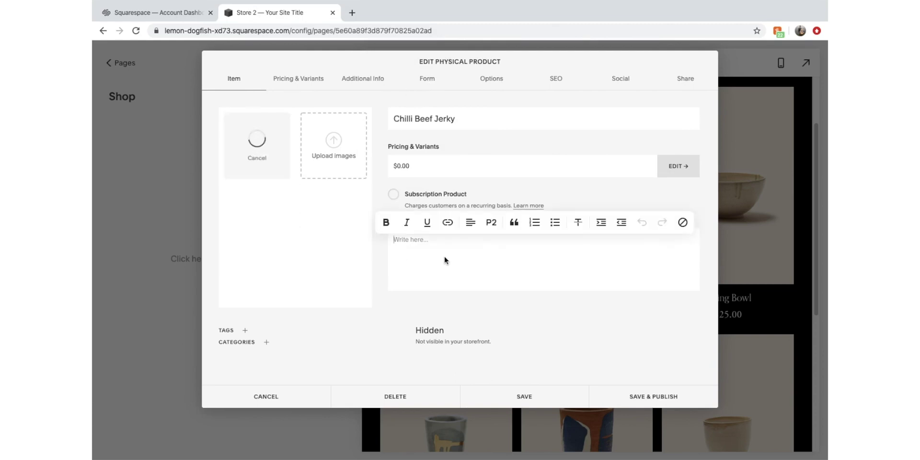
type("The worlds best")
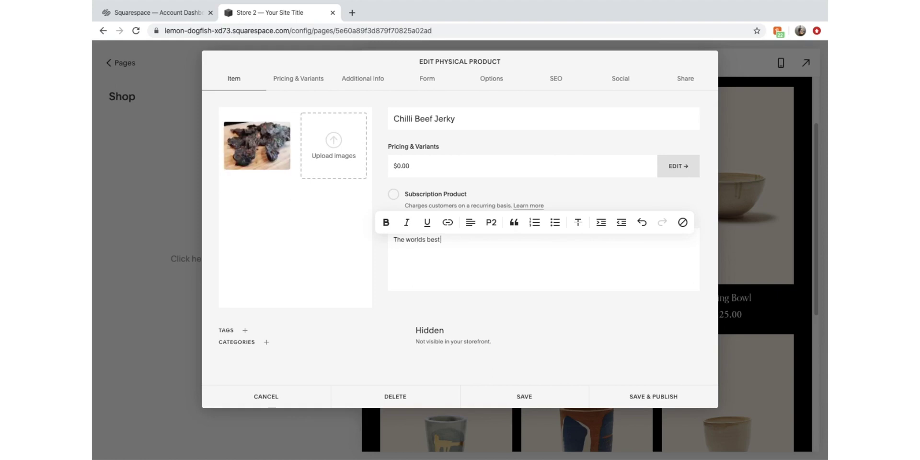
type(" chilli beef jerky. ")
type("Hand made")
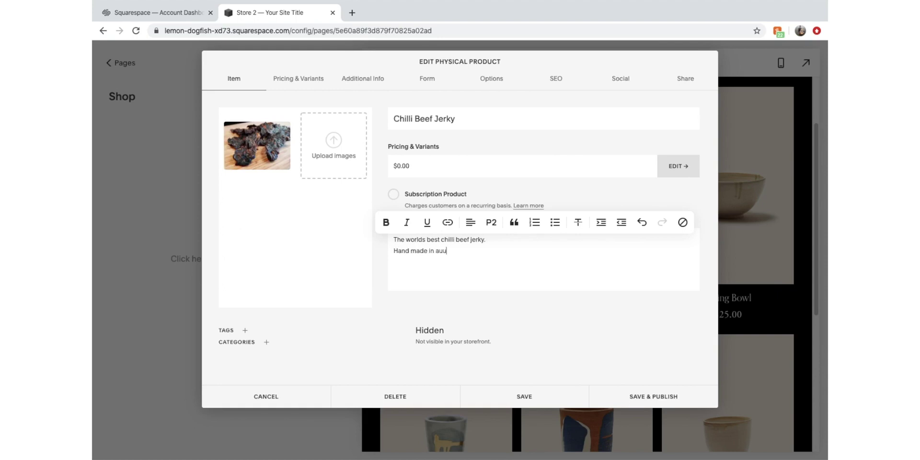
type(" in australia.")
key("BackSpace")
key("BackSpace")
key("BackSpace")
key("BackSpace")
key("BackSpace")
key("BackSpace")
key("BackSpace")
key("BackSpace")
key("BackSpace")
key("BackSpace")
type("Australia.")
left_click(298, 78)
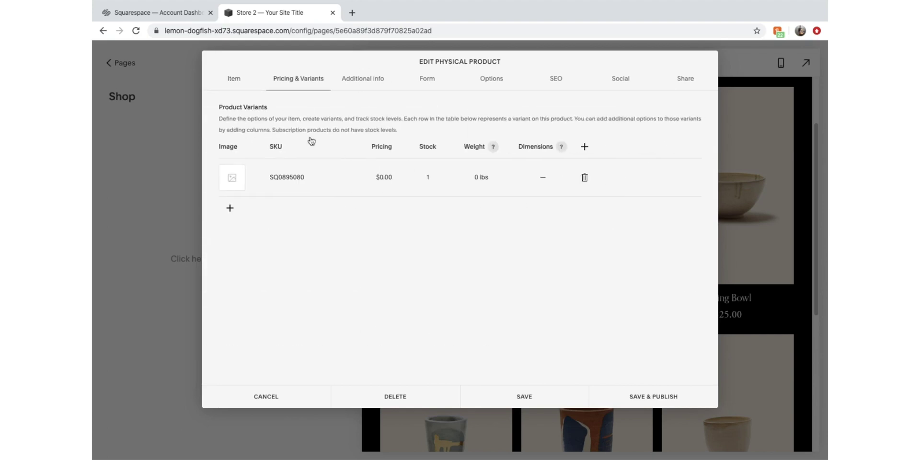
Price the Chilli Beef Jerky variant at $30.00, on sale for $19.00
left_click(391, 179)
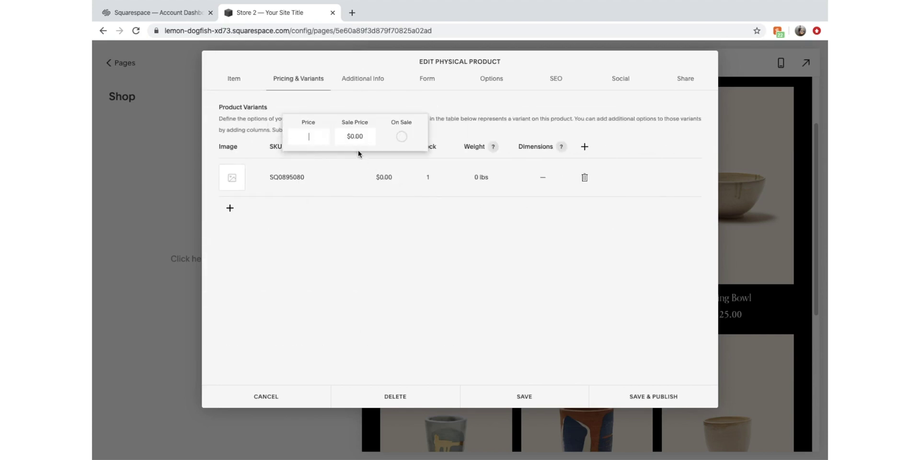
left_click(319, 135)
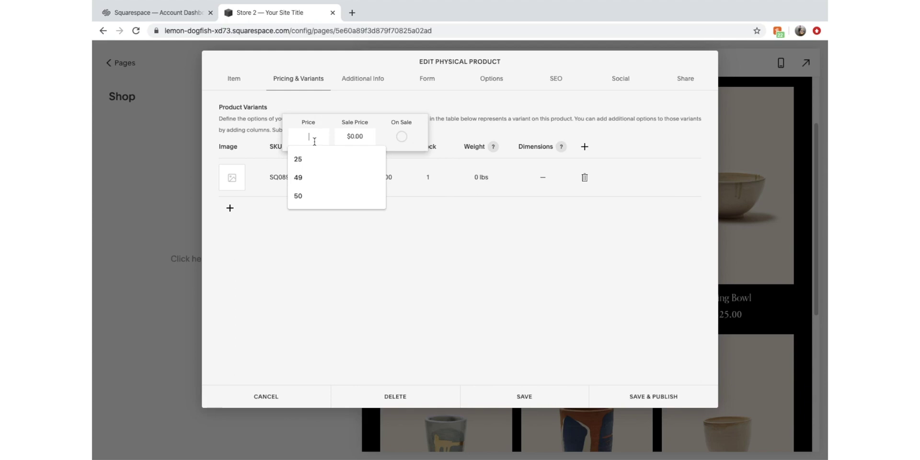
type("30")
left_click(360, 138)
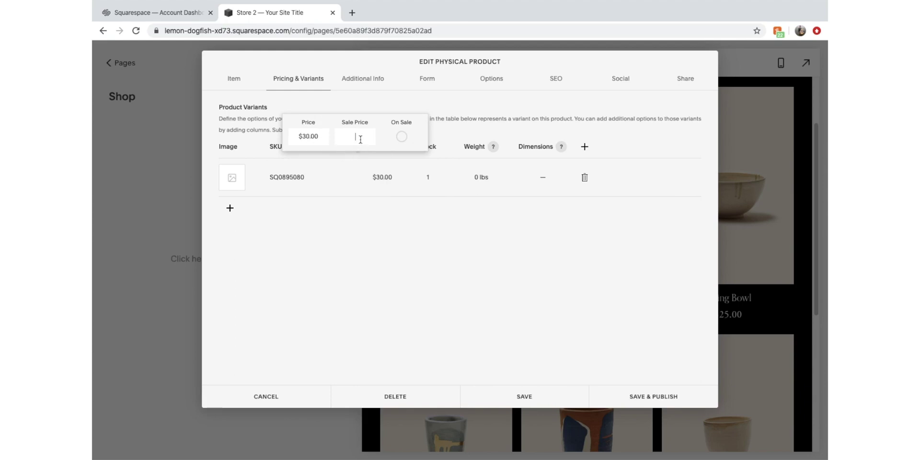
type("19")
left_click(401, 136)
left_click(382, 243)
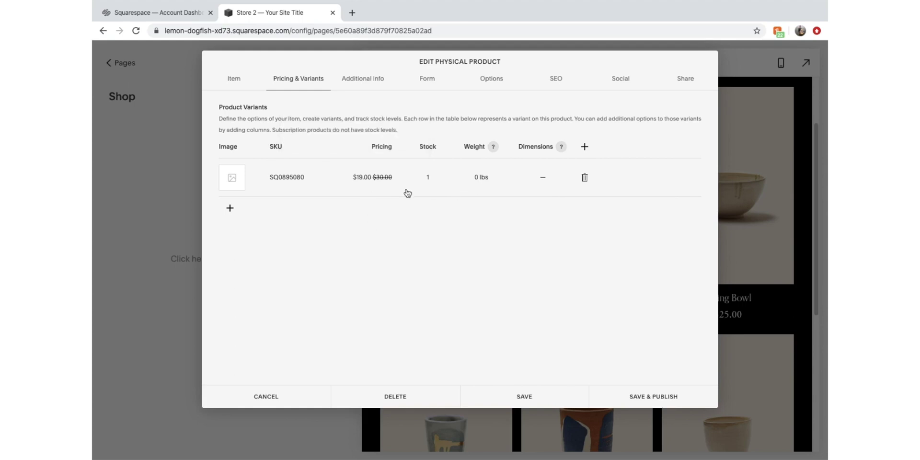
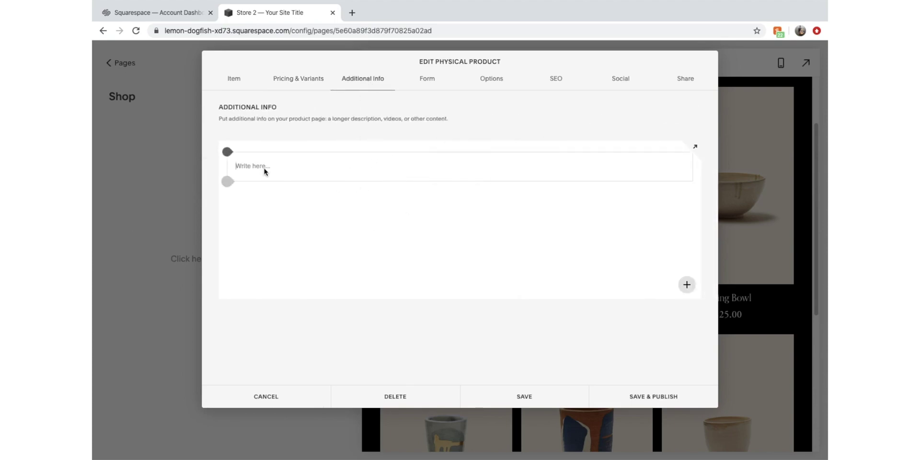
Set the product URL slug to chilli-beef-jerky after /shop/
left_click(690, 285)
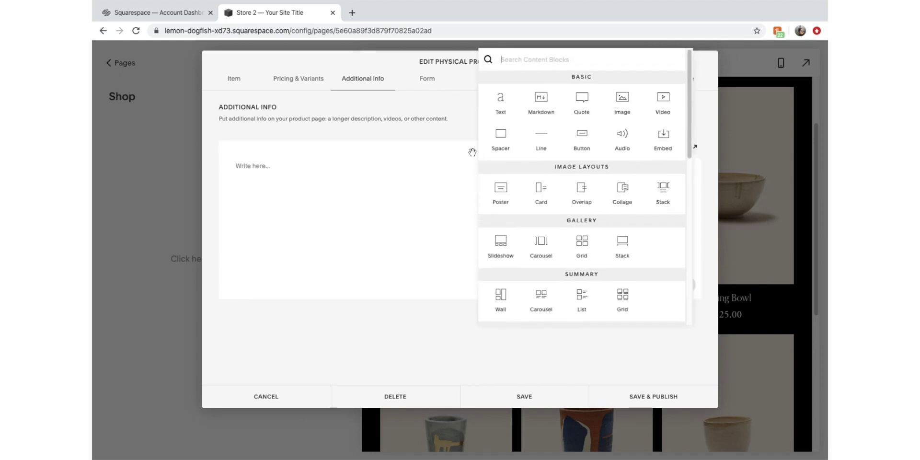
left_click(388, 201)
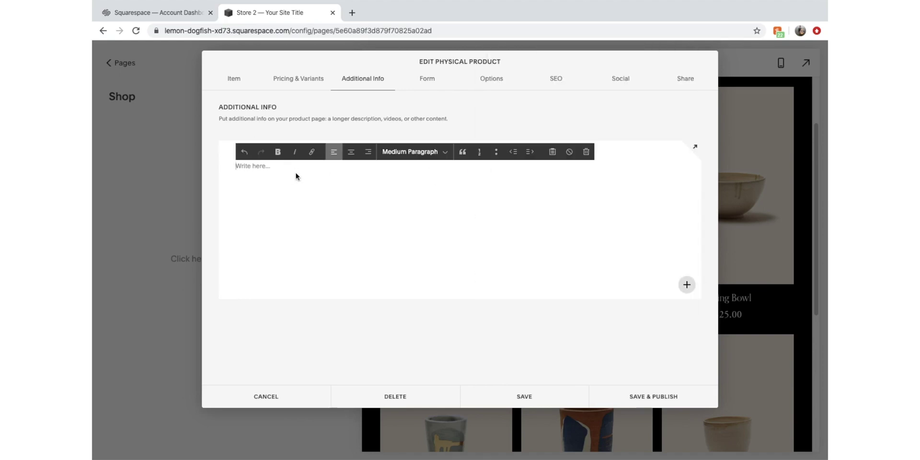
left_click(438, 84)
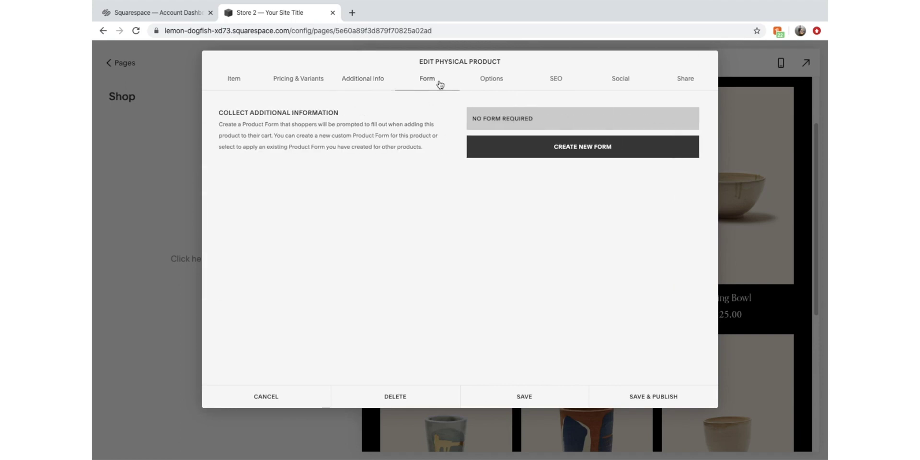
left_click(486, 80)
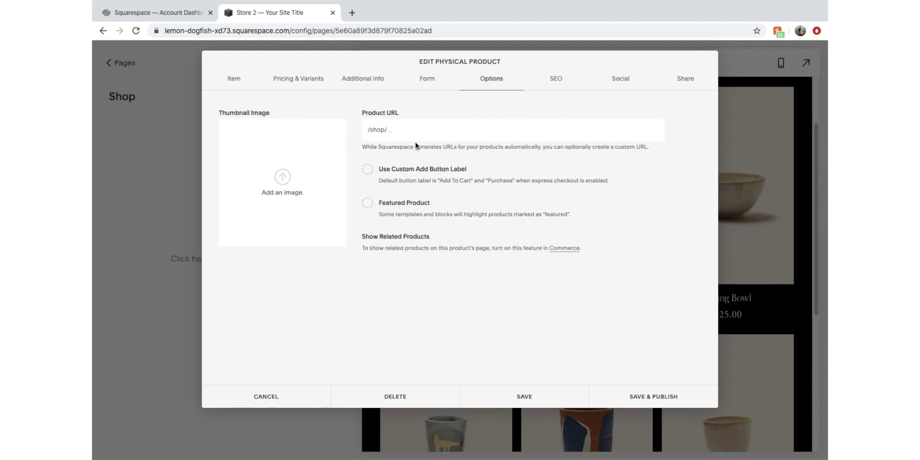
left_click(450, 131)
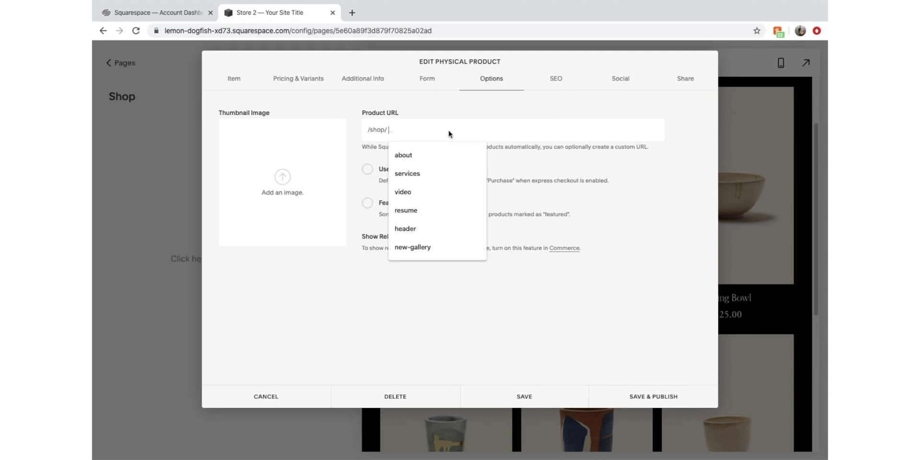
left_click(385, 131)
left_click(406, 128)
type("chilli-beef-jerky")
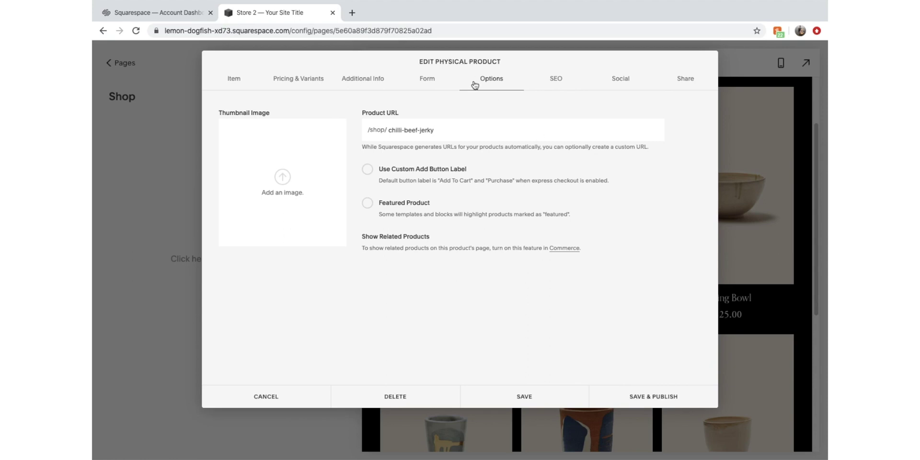
Enter 'Chilli Beef Jerky' as the product's SEO title and return to Item details
left_click(551, 79)
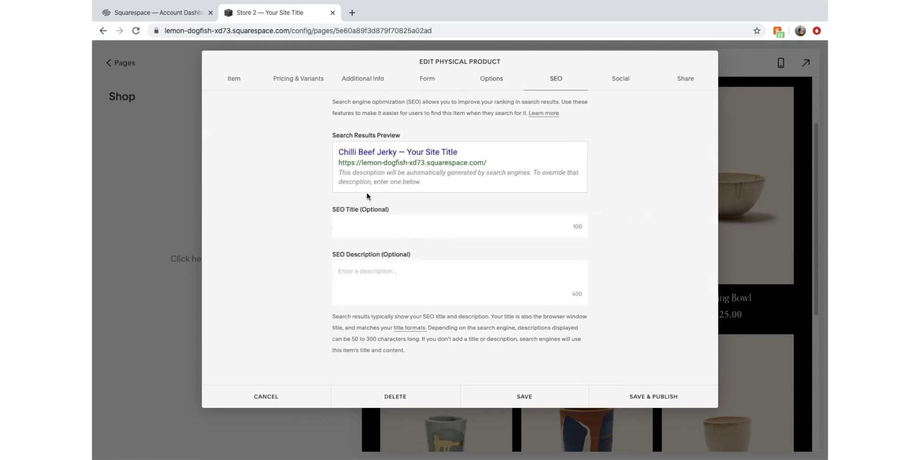
left_click(400, 221)
type("Ch")
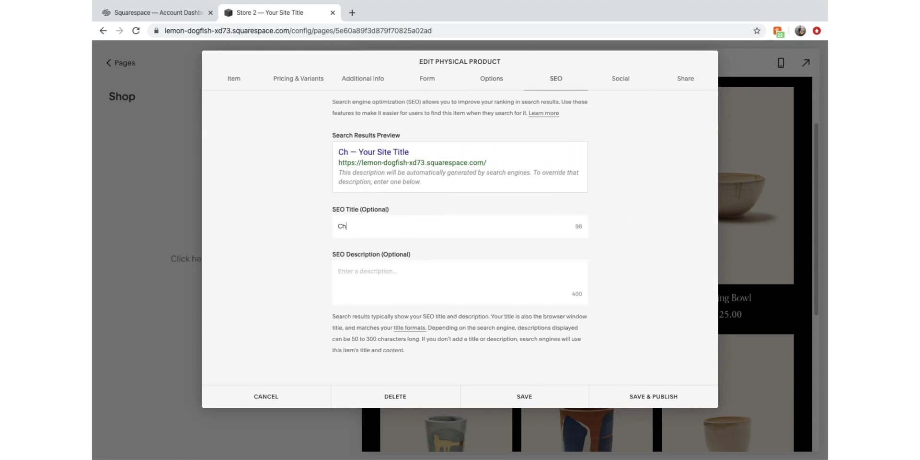
type("illi Beef Jerky")
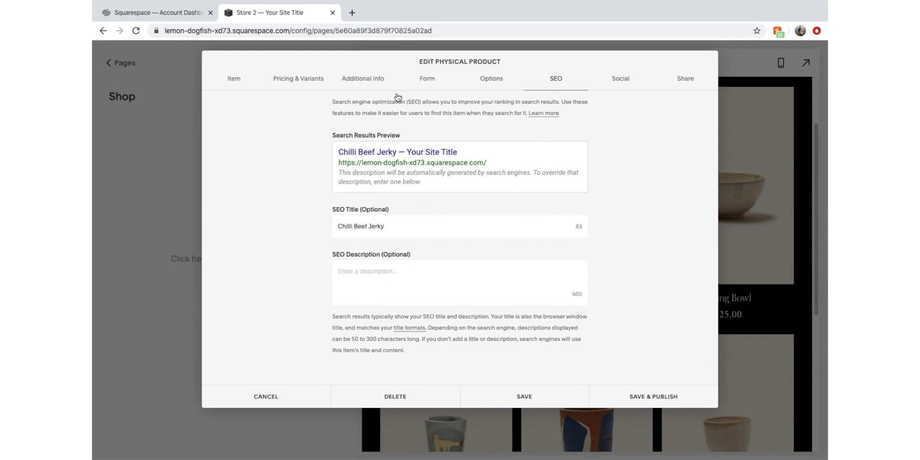
left_click(217, 77)
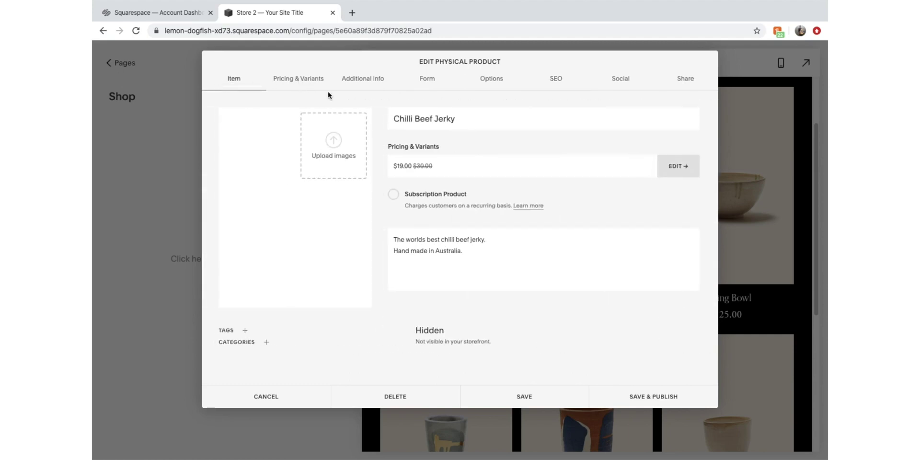
Create and assign a new 'Beef Jerky' category to the product, then save it
left_click(267, 343)
left_click(327, 322)
type("B")
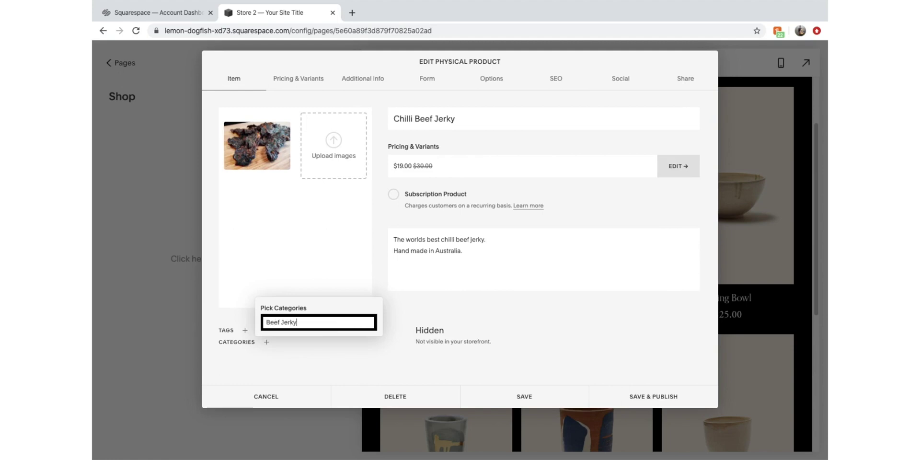
type("eef Jerky")
left_click(355, 383)
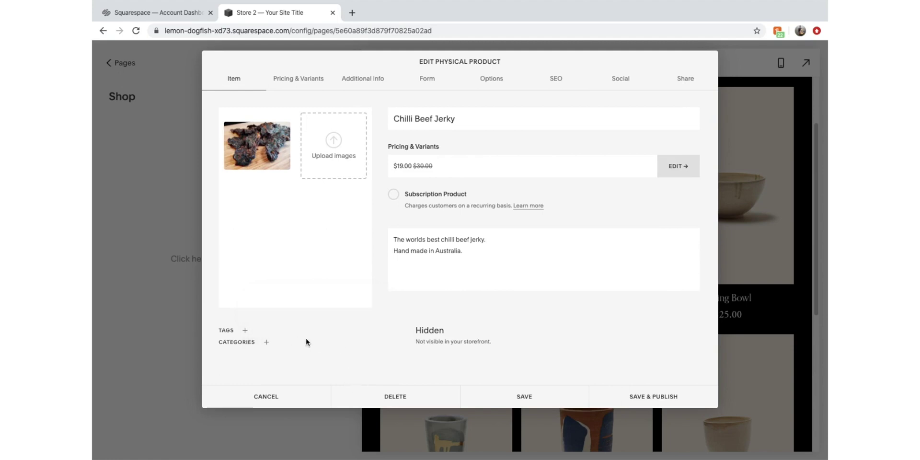
left_click(268, 343)
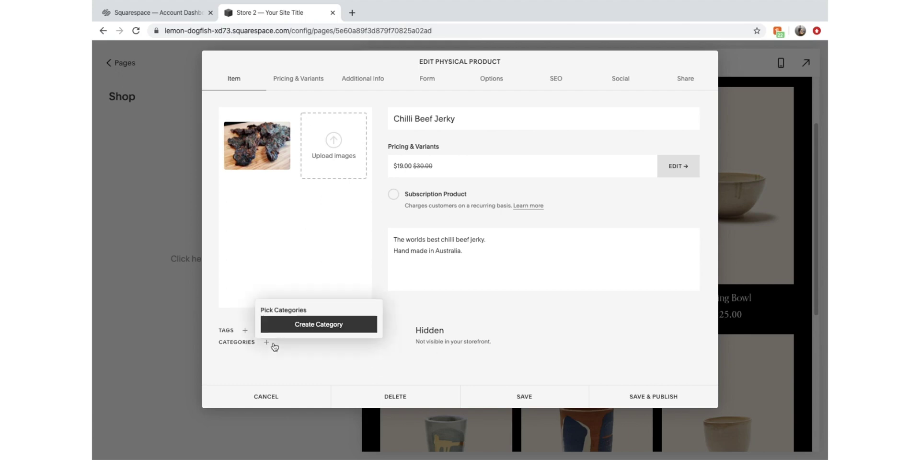
left_click(293, 317)
type("Be")
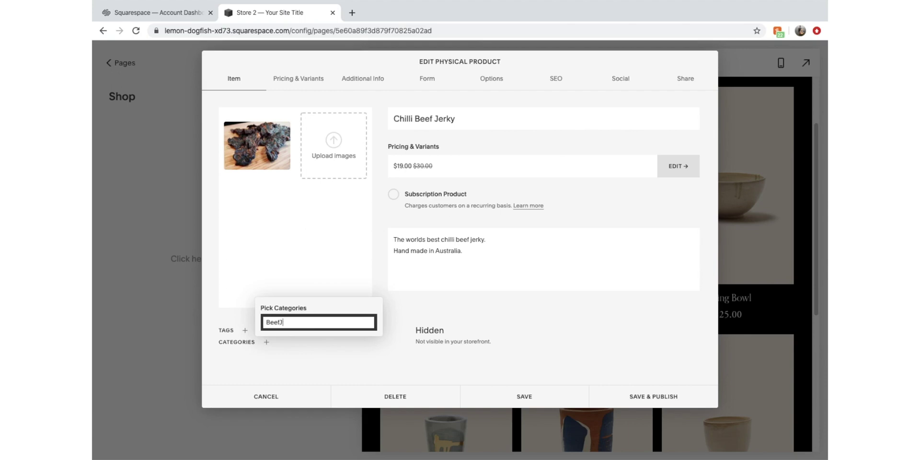
type("ef Jerky")
key("Return")
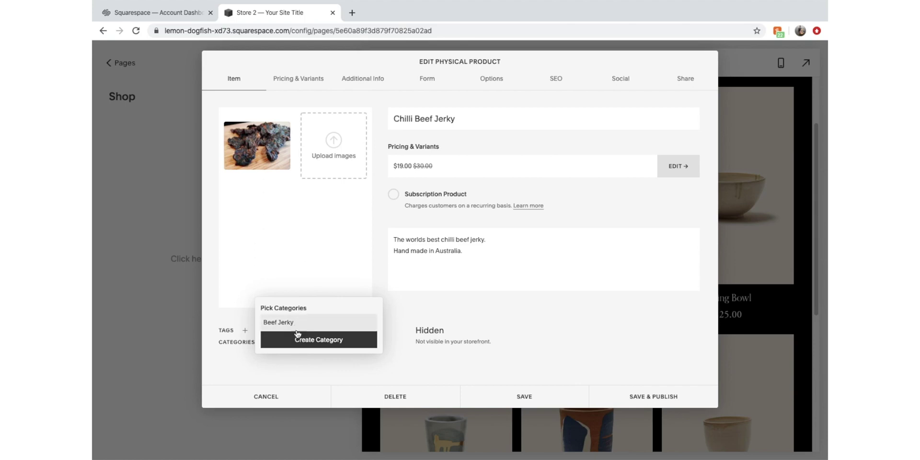
left_click(303, 368)
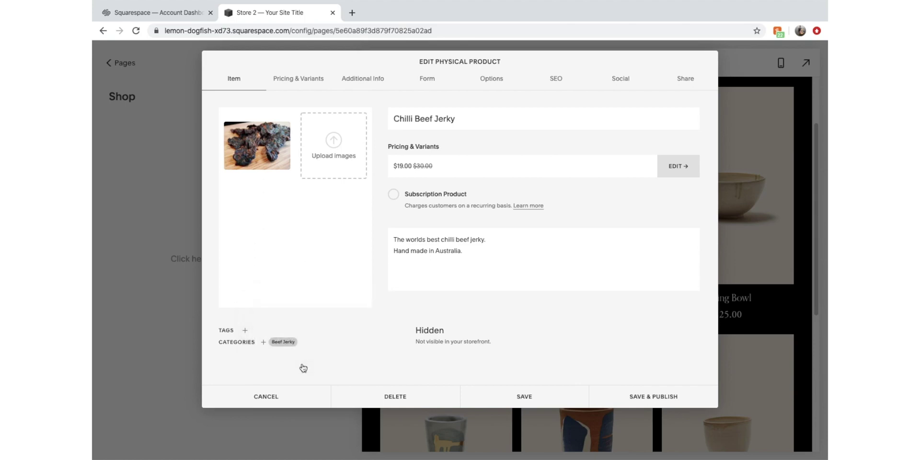
left_click(544, 395)
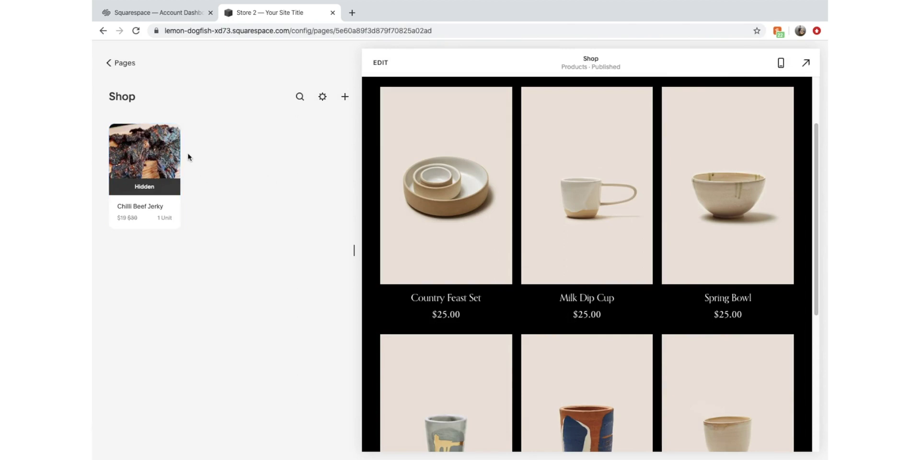
left_click(155, 165)
left_click(157, 167)
left_click(156, 167)
left_click(154, 207)
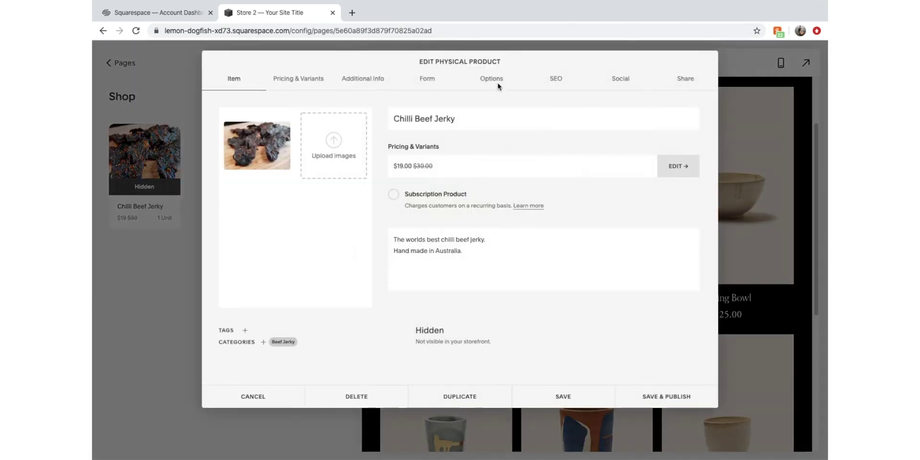
left_click(645, 397)
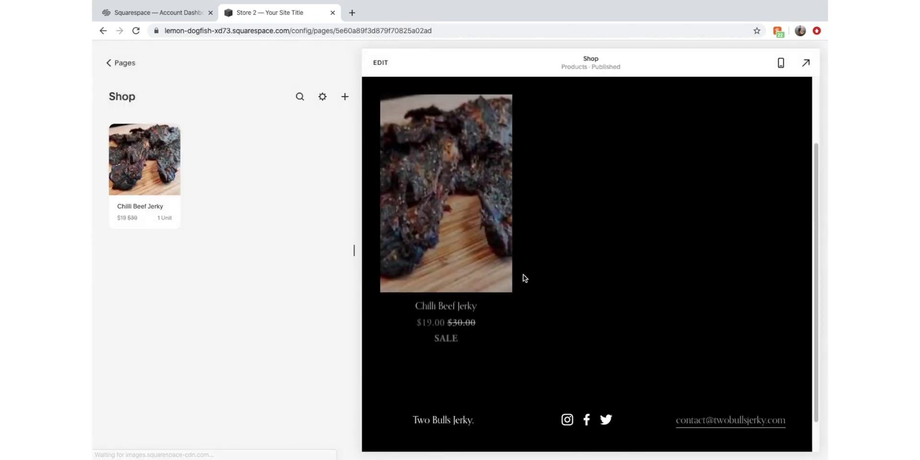
scroll(506, 298, "up", 1)
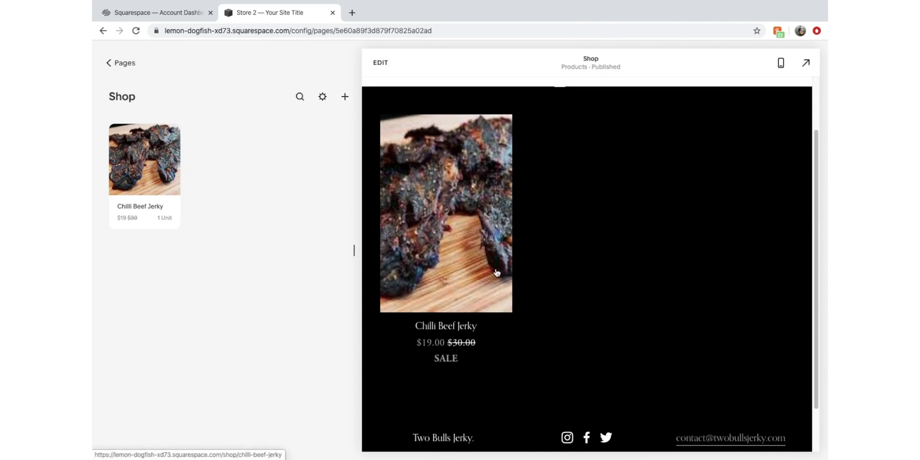
left_click(498, 273)
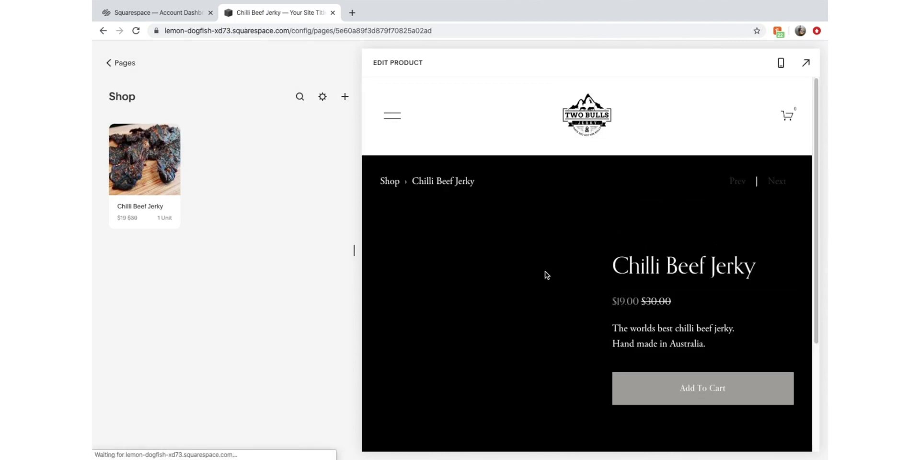
scroll(571, 278, "down", 2)
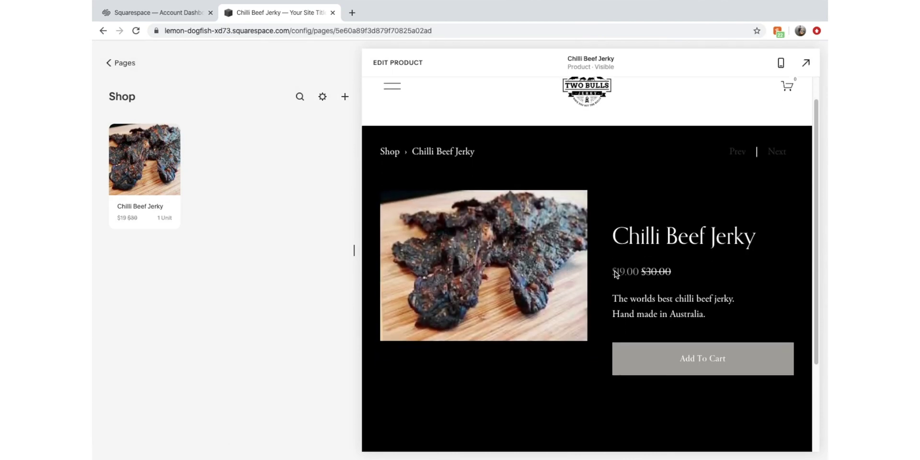
scroll(666, 272, "down", 1)
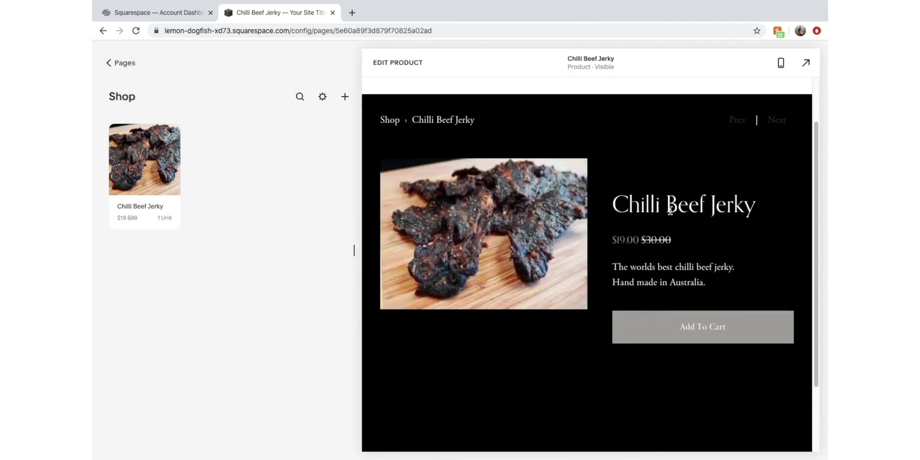
scroll(643, 288, "down", 2)
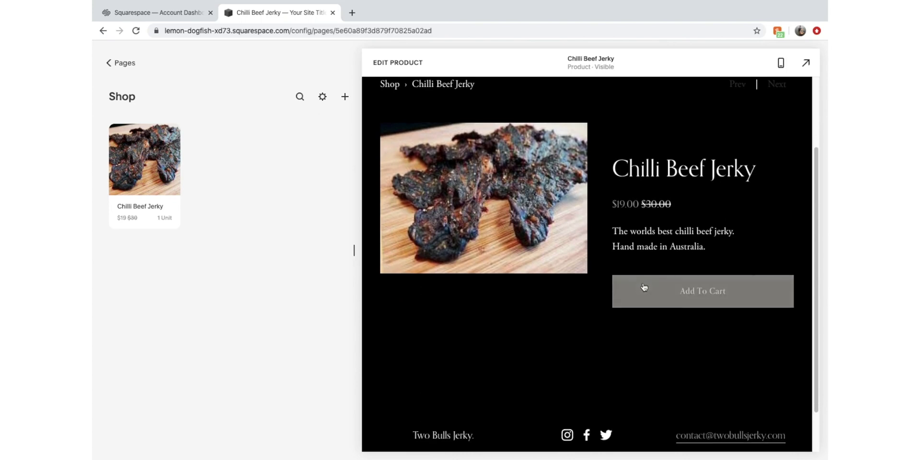
scroll(643, 253, "up", 1)
scroll(652, 273, "down", 1)
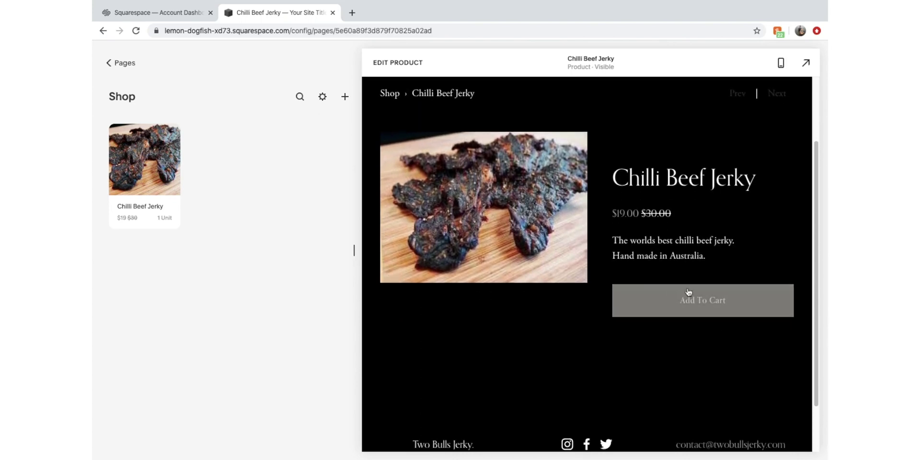
scroll(575, 239, "up", 1)
scroll(481, 235, "down", 1)
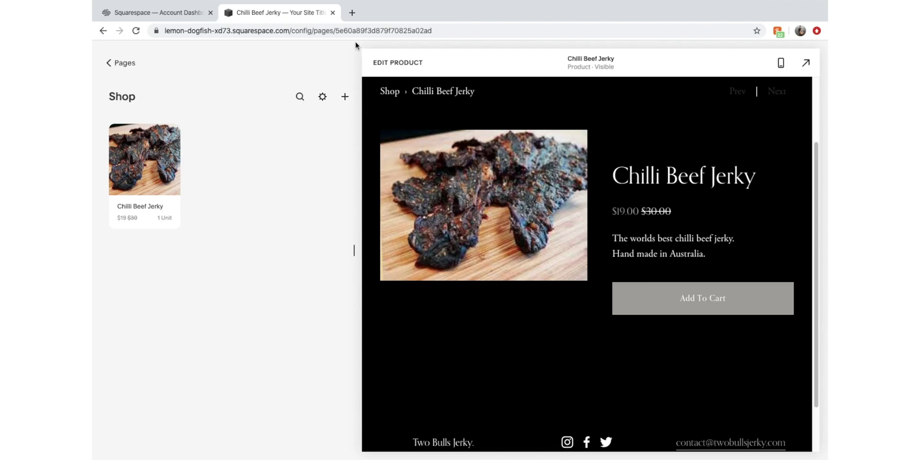
left_click(352, 13)
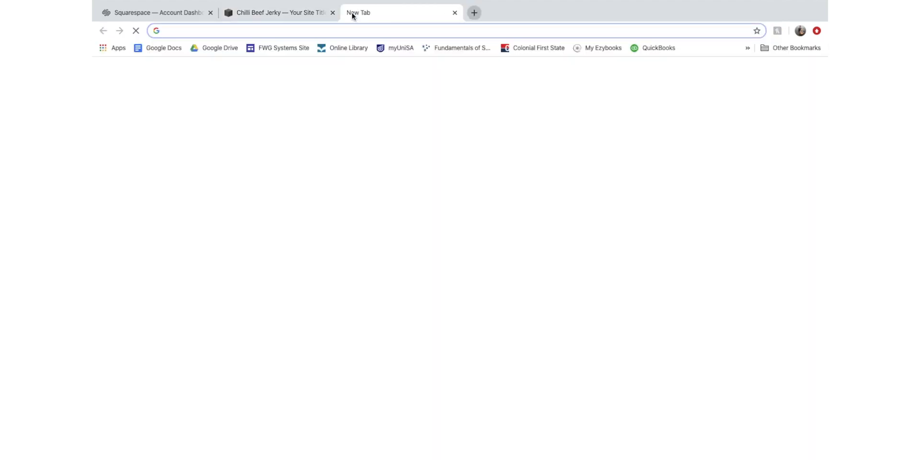
type("chilli bee")
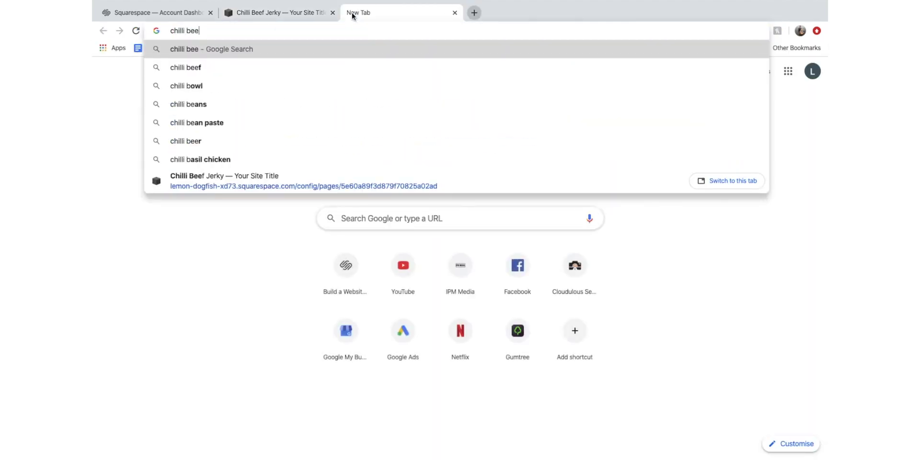
type("f j")
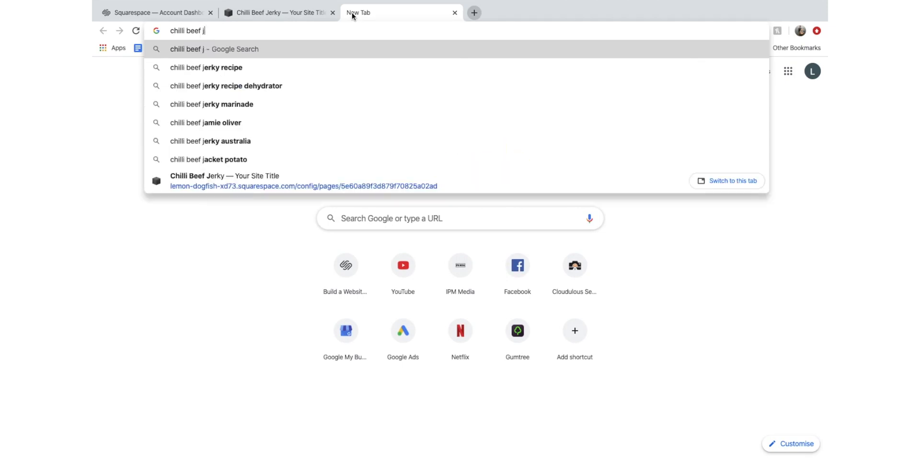
left_click(456, 13)
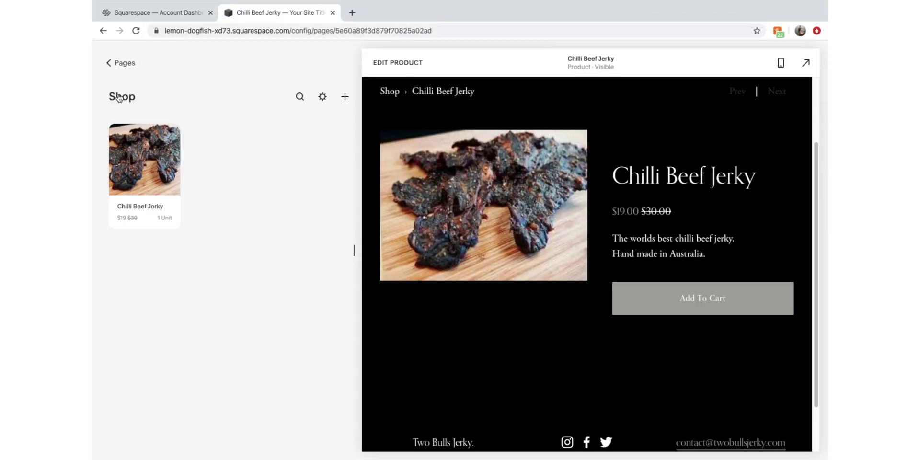
Add Chilli Beef Jerky to the cart and proceed to checkout from the Shopping Cart page
left_click(712, 302)
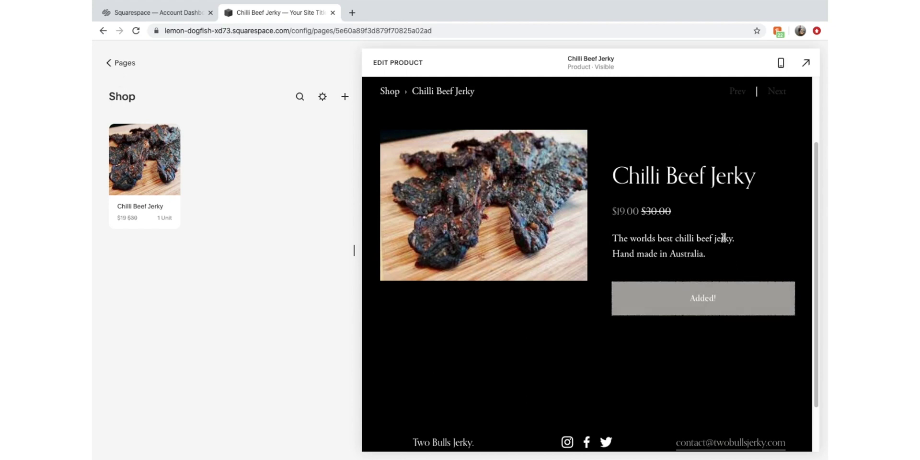
left_click(796, 115)
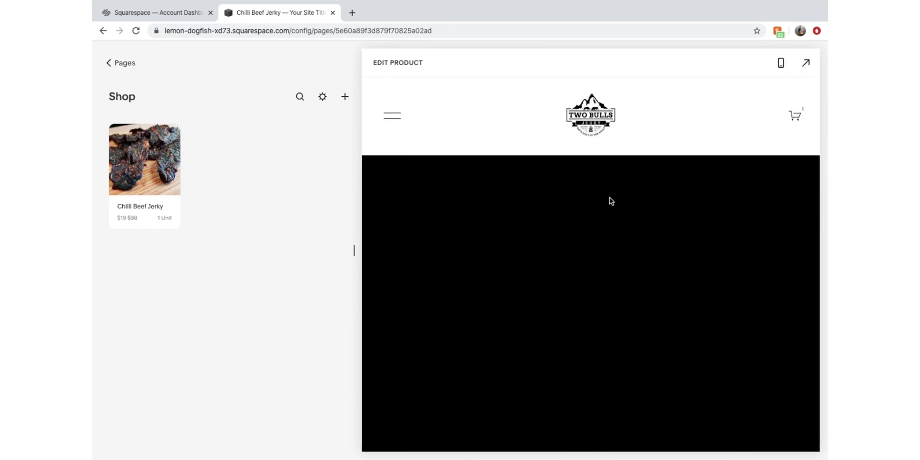
scroll(610, 206, "down", 1)
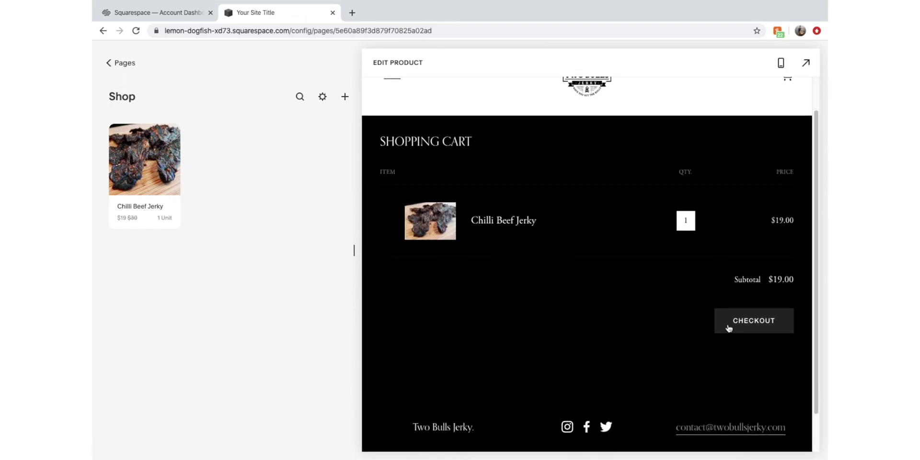
left_click(759, 325)
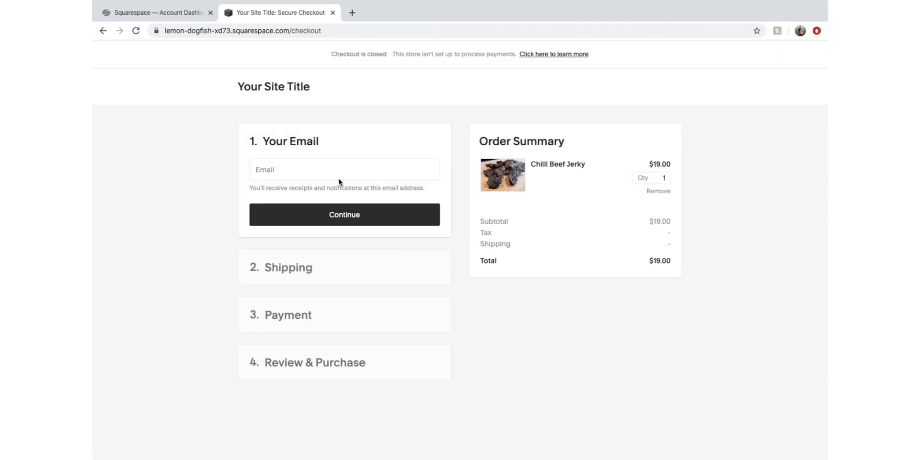
Fill the checkout e-mail with a saved contact address and continue to shipping
left_click(338, 175)
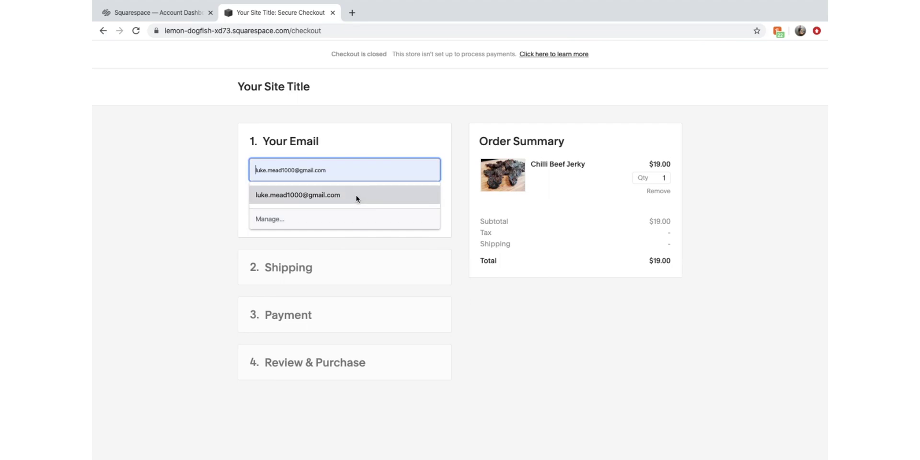
left_click(438, 274)
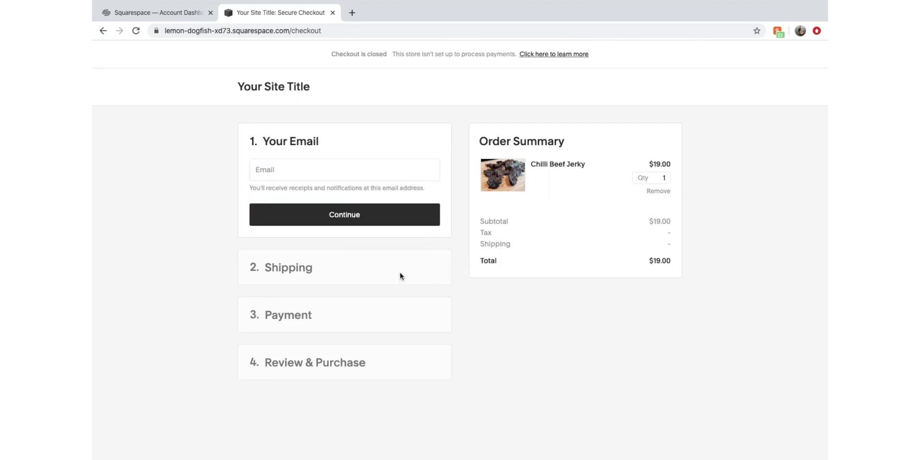
left_click(318, 166)
type("co")
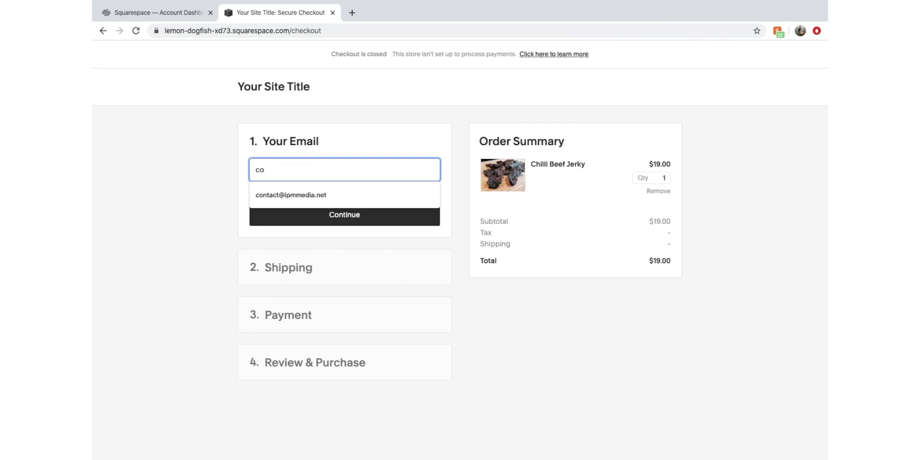
left_click(318, 195)
left_click(333, 214)
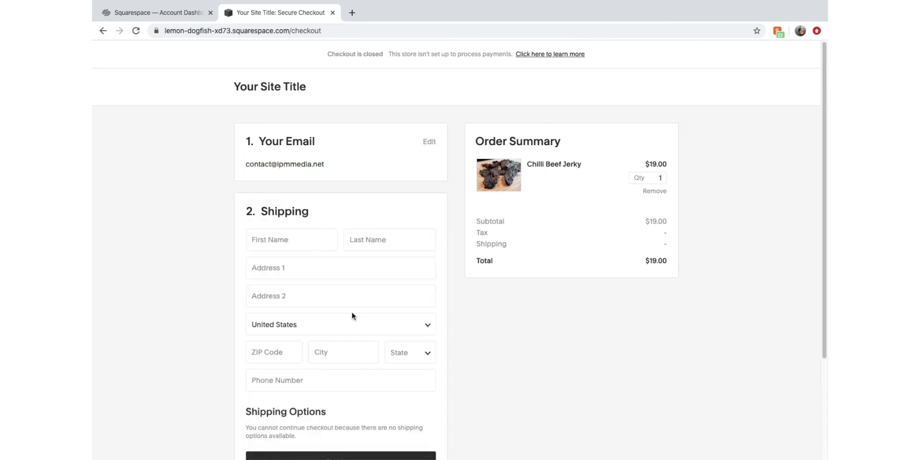
Keep United States as the shipping country, then go back to the site editor
left_click(330, 235)
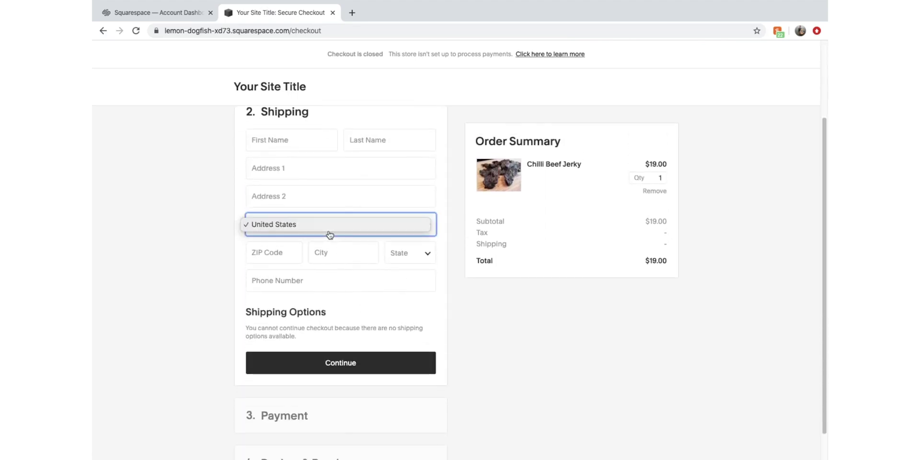
left_click(534, 335)
scroll(431, 359, "down", 1)
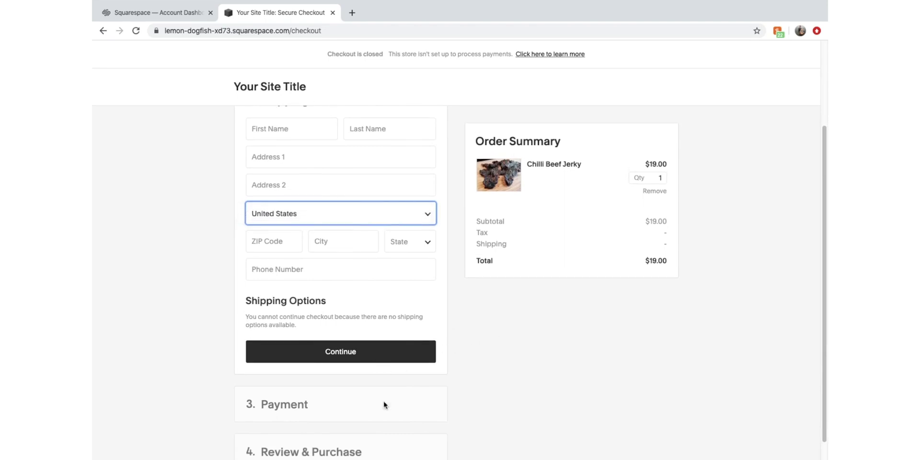
scroll(383, 405, "down", 1)
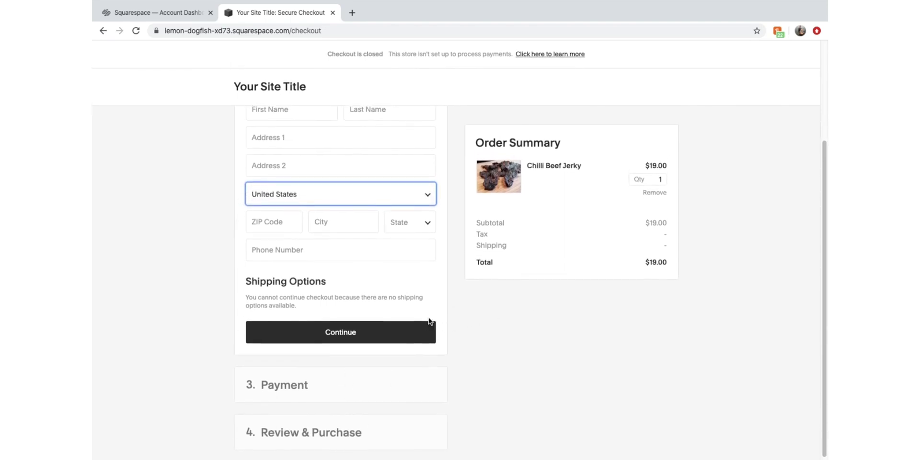
scroll(429, 321, "up", 3)
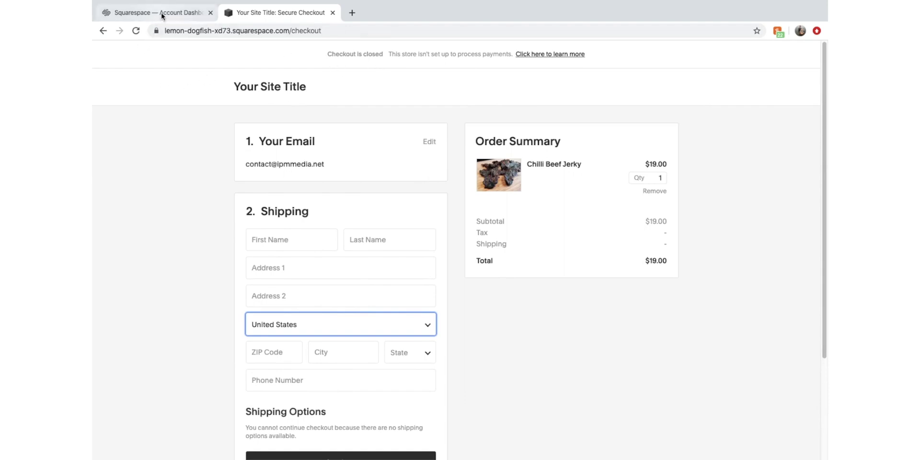
left_click(102, 31)
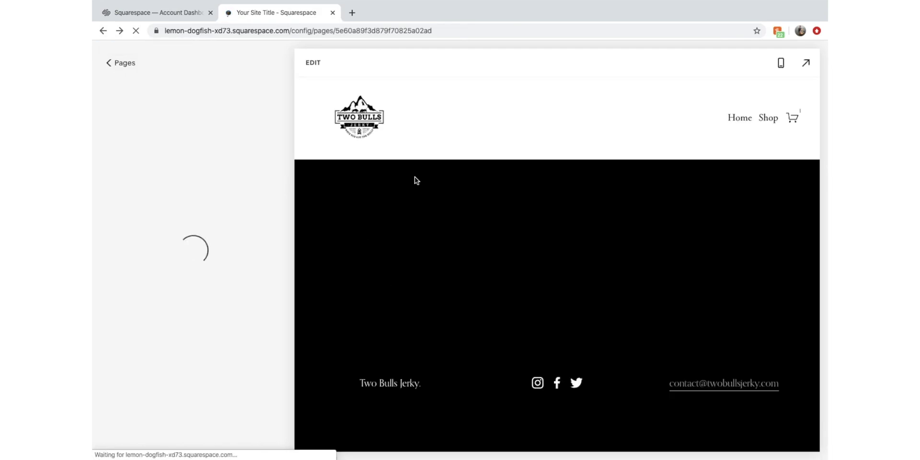
Return from the Shop page to the editor's main menu via '< Pages'
left_click(120, 64)
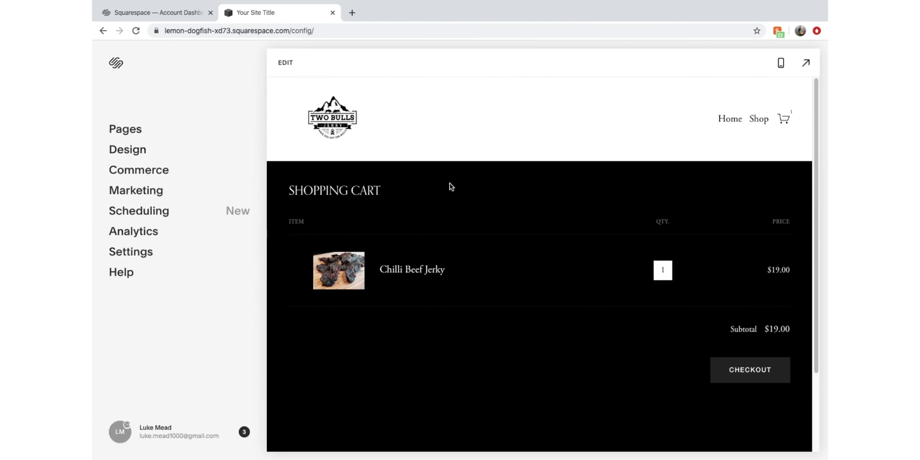
scroll(485, 220, "down", 2)
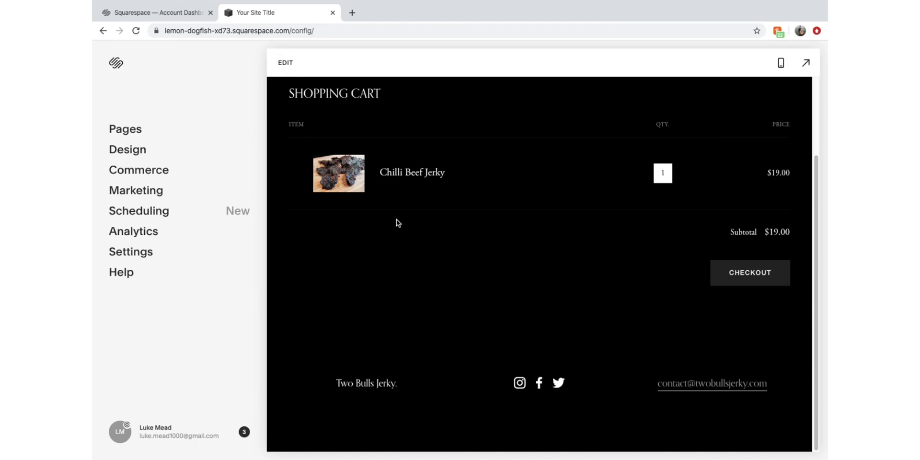
scroll(412, 219, "up", 1)
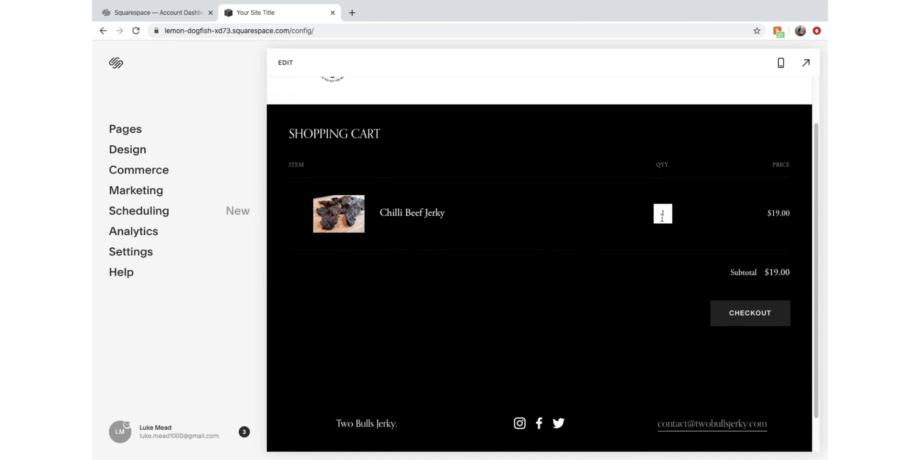